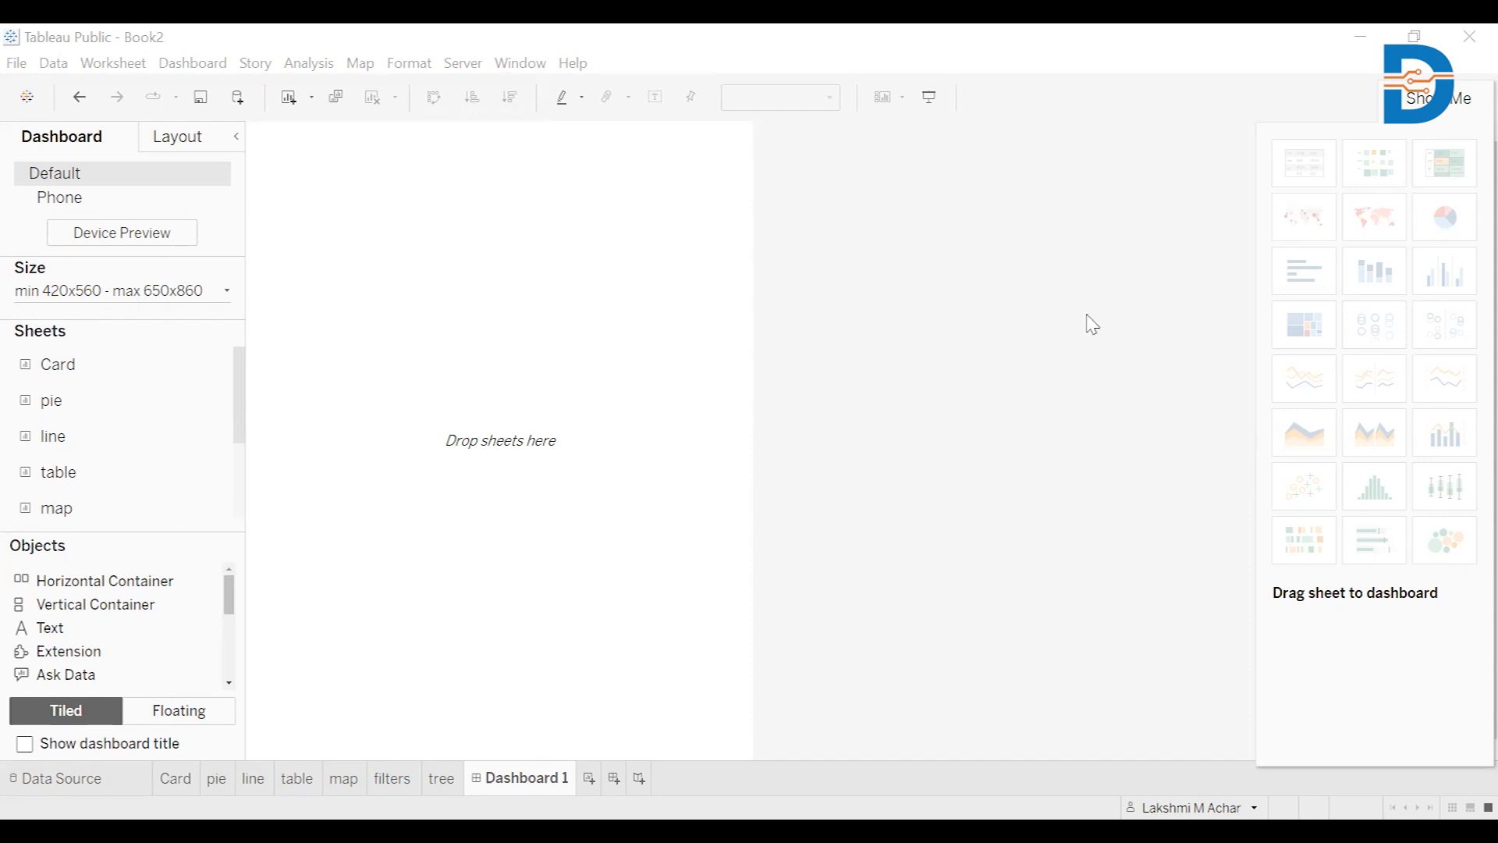
Review the Card, bar, pie, line, treemap and table sheets, then create new Dashboard 2
{"action": "left_click", "coordinate": [175, 778]}
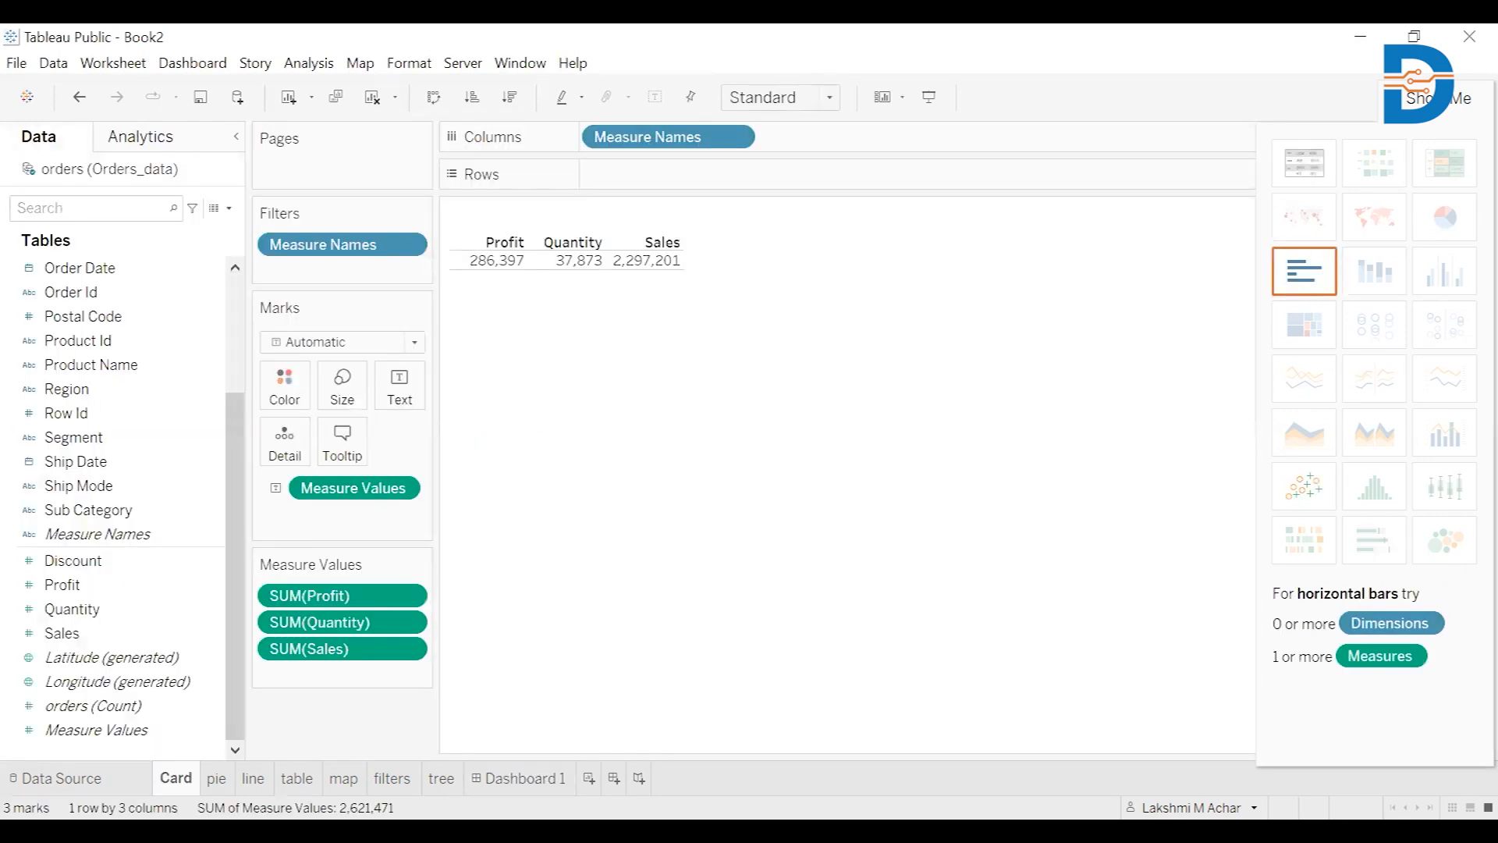
{"action": "left_click", "coordinate": [392, 777]}
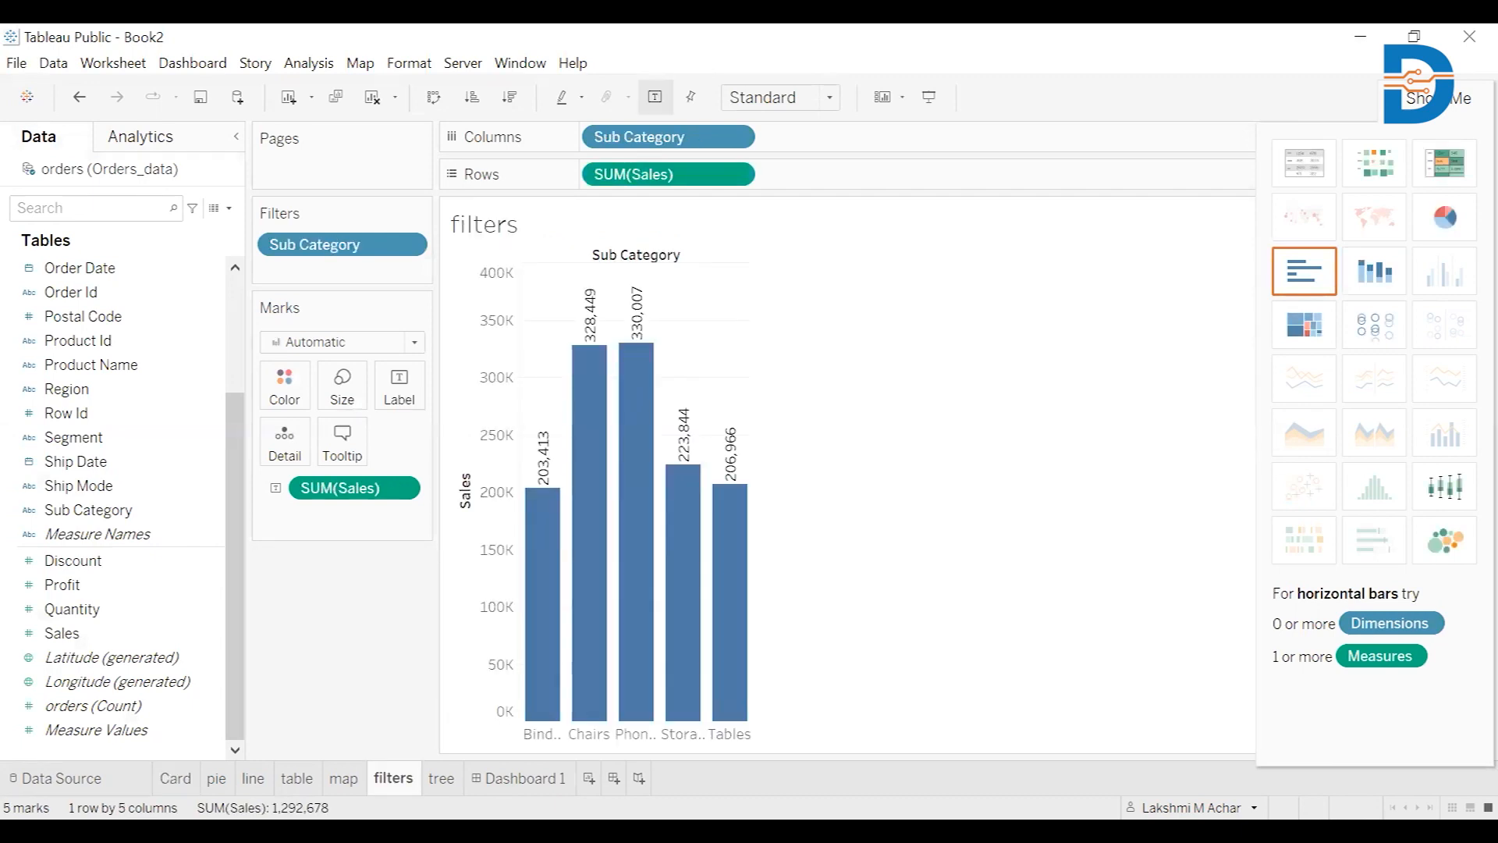
{"action": "left_click", "coordinate": [216, 777]}
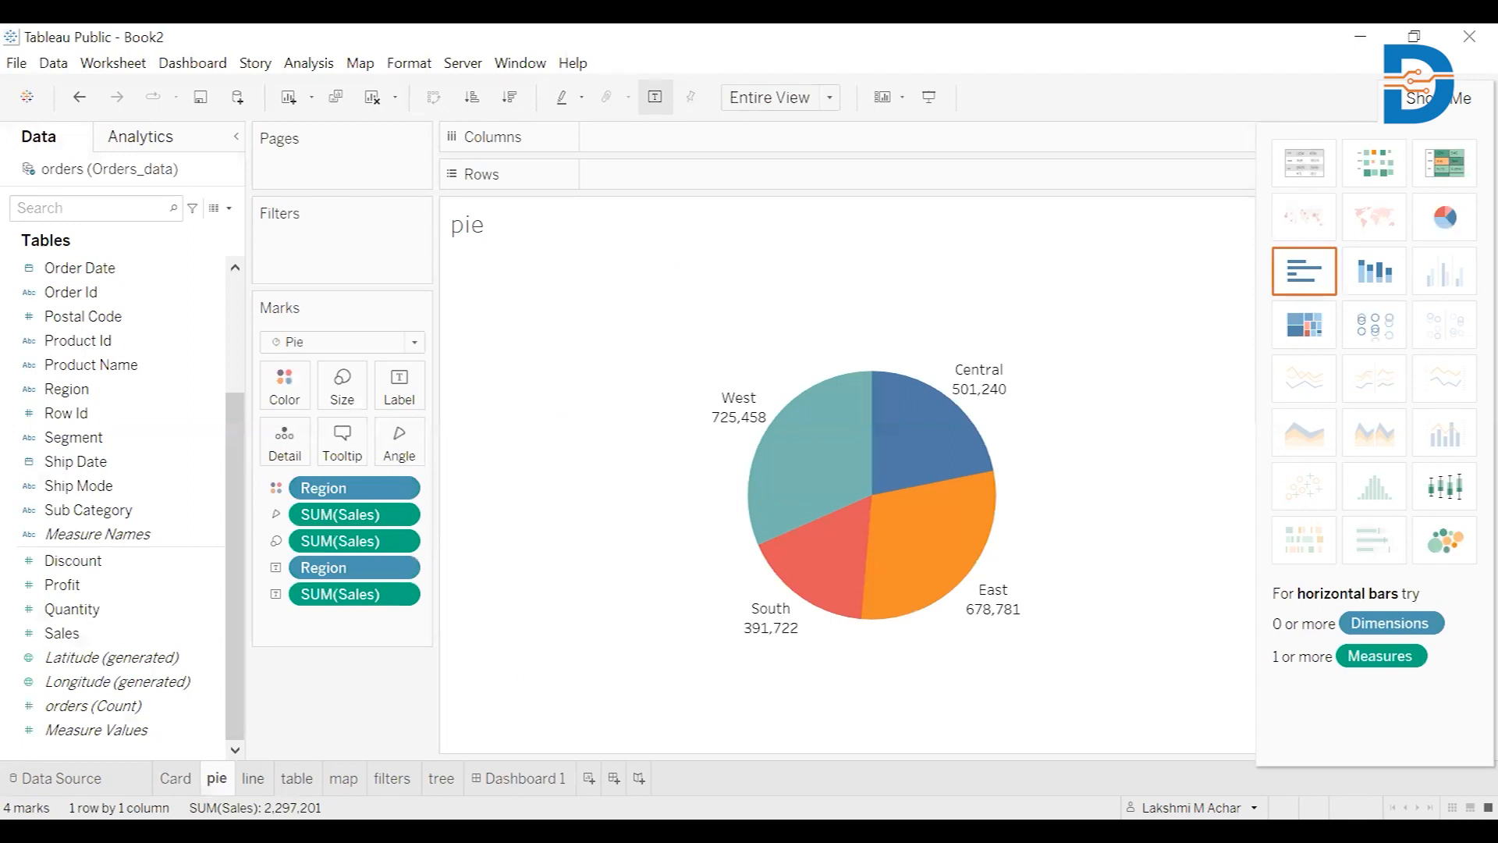
{"action": "left_click", "coordinate": [253, 778]}
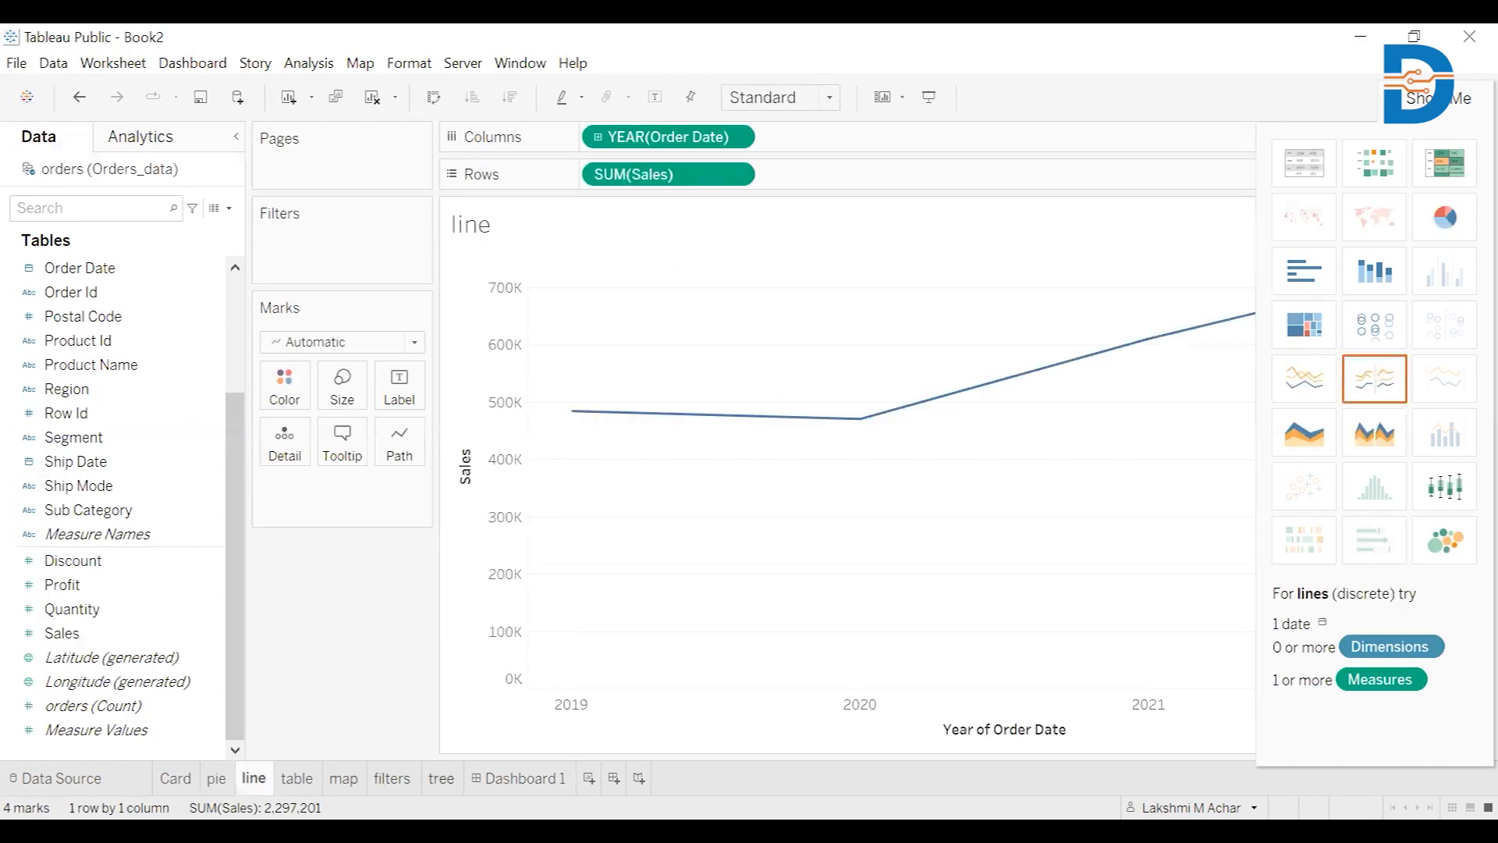
{"action": "left_click", "coordinate": [442, 778]}
{"action": "left_click", "coordinate": [297, 778]}
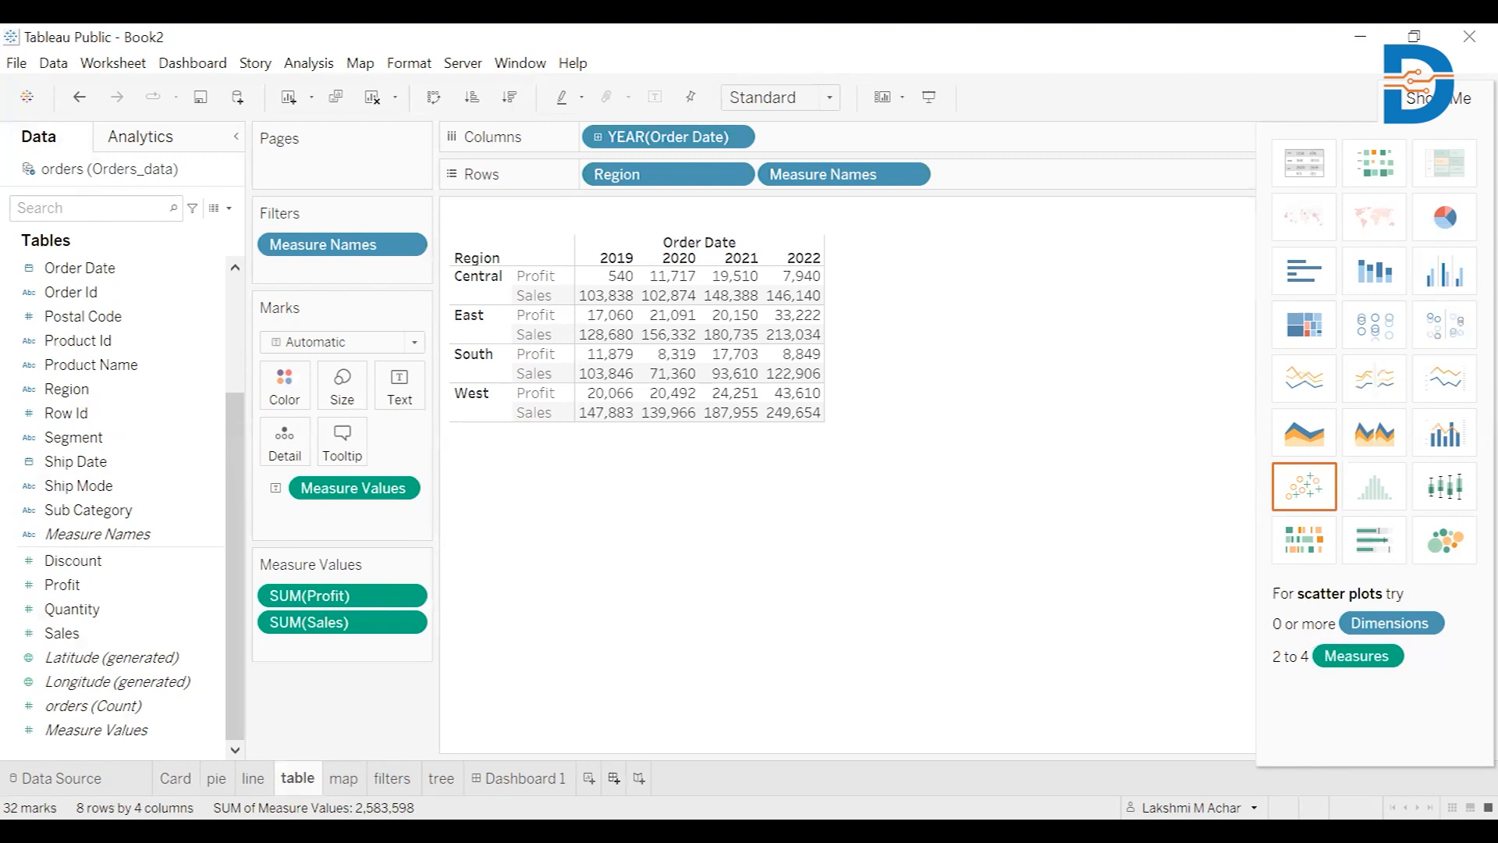
{"action": "left_click", "coordinate": [614, 778]}
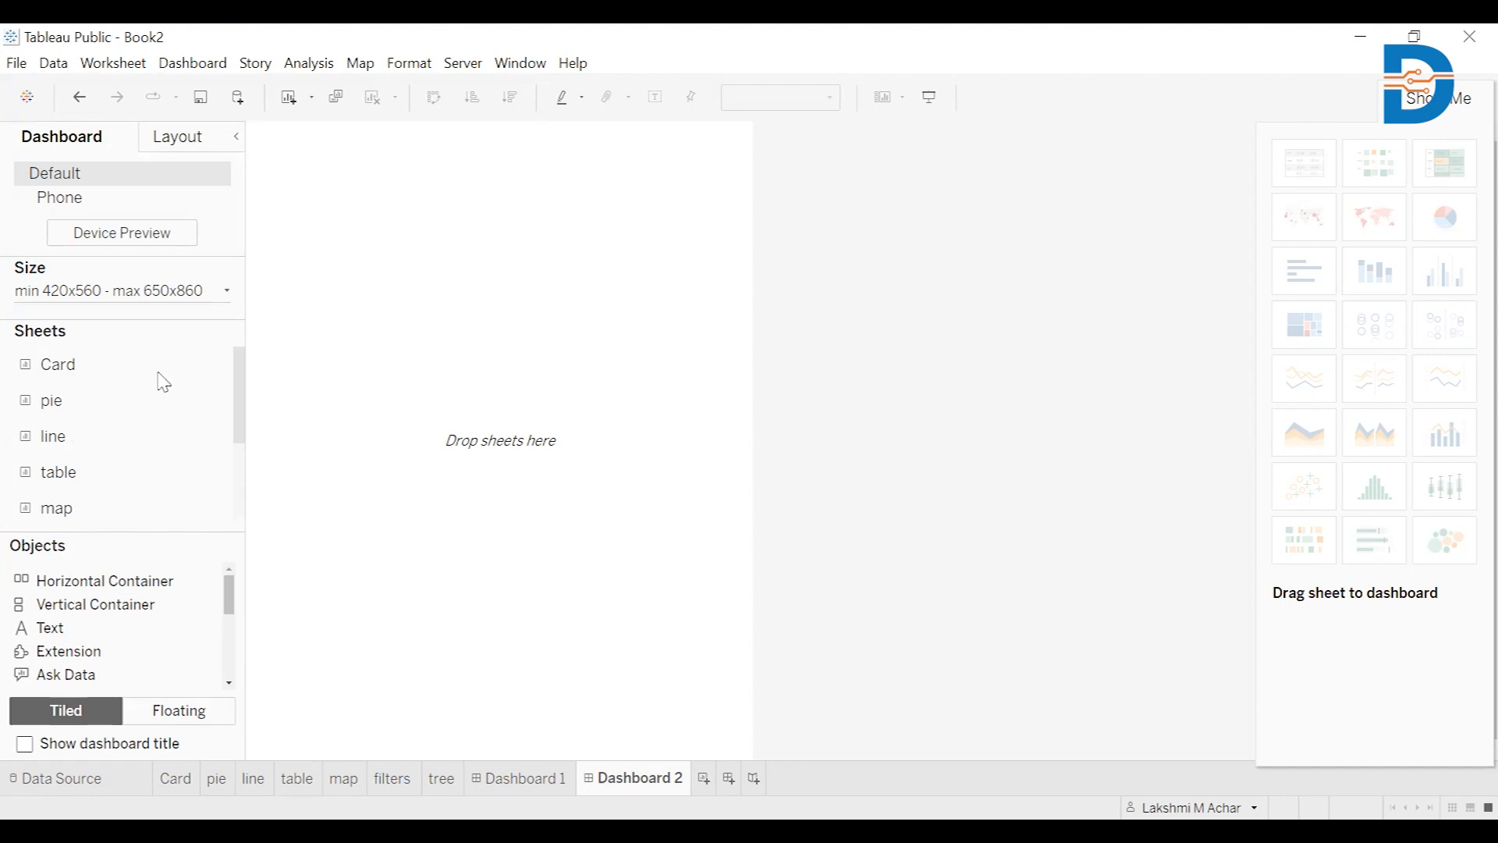
Turn on the dashboard title and Floating placement, testing with the treemap and then removing it
{"action": "scroll", "coordinate": [164, 405], "scroll_direction": "down", "scroll_amount": 1}
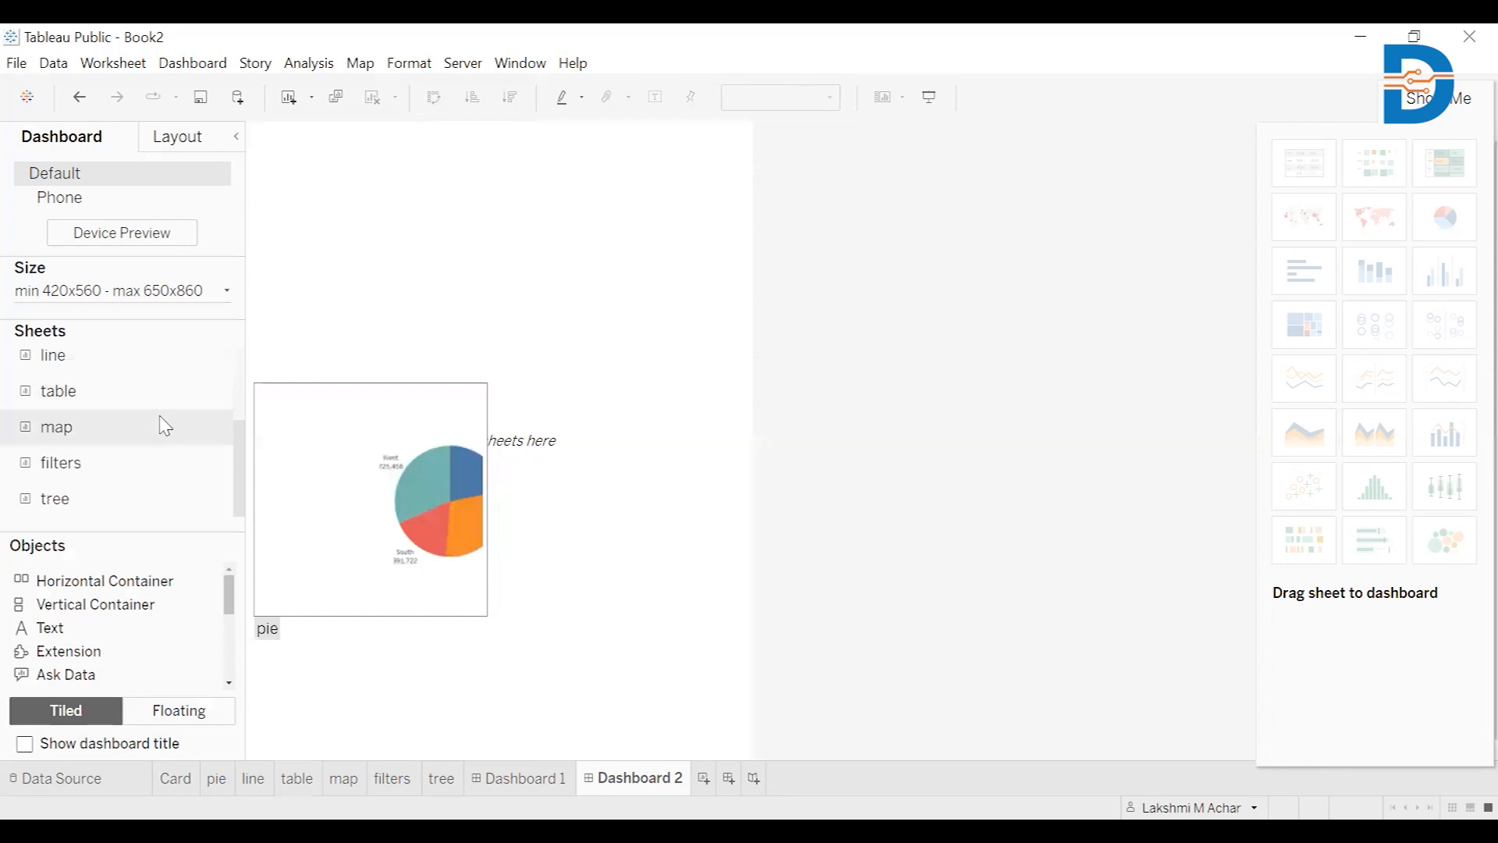
{"action": "left_click", "coordinate": [25, 745]}
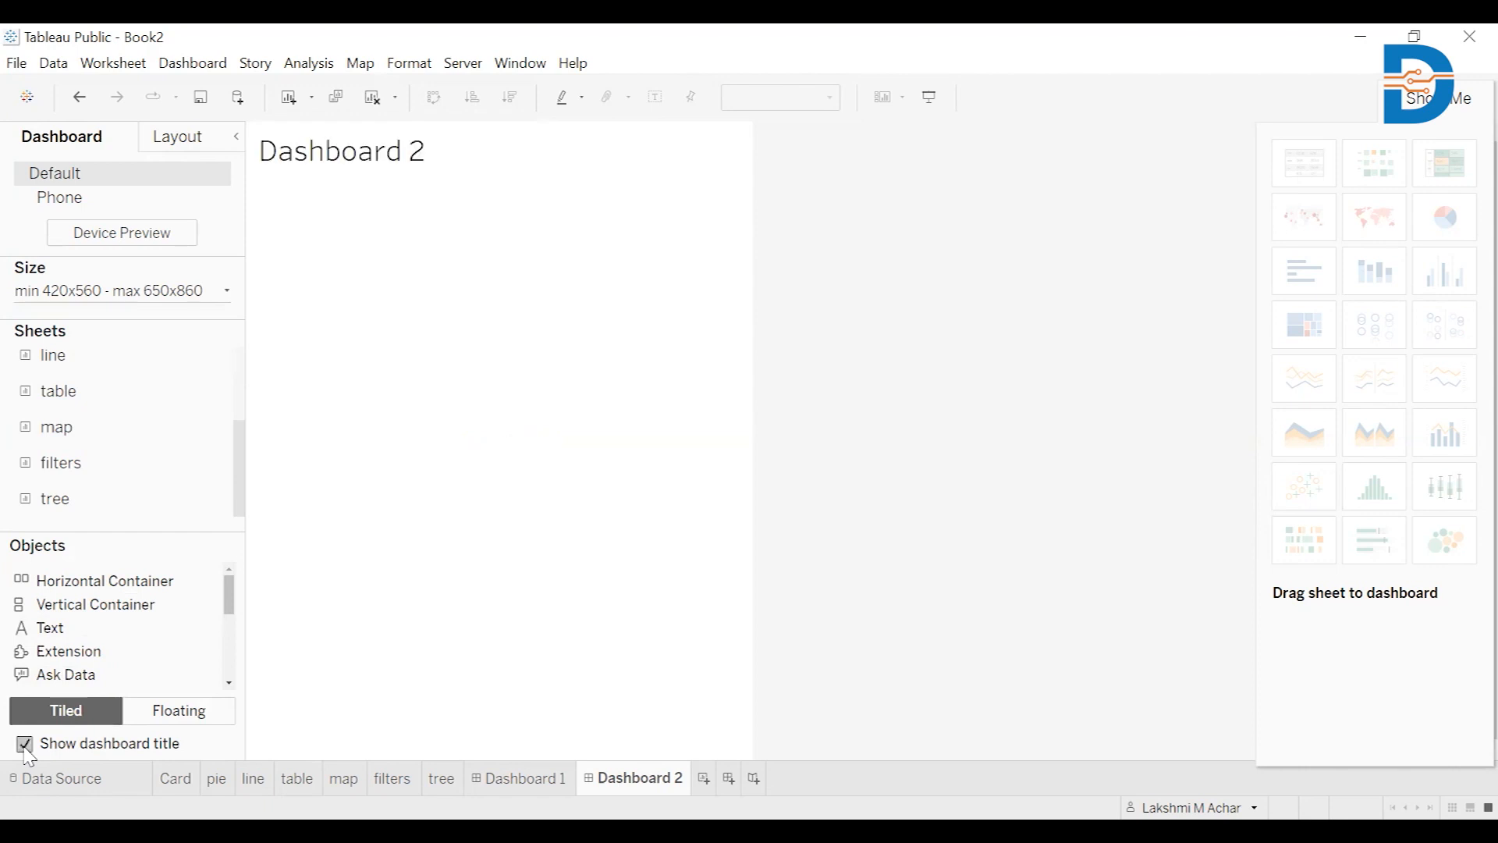
{"action": "left_click", "coordinate": [182, 714]}
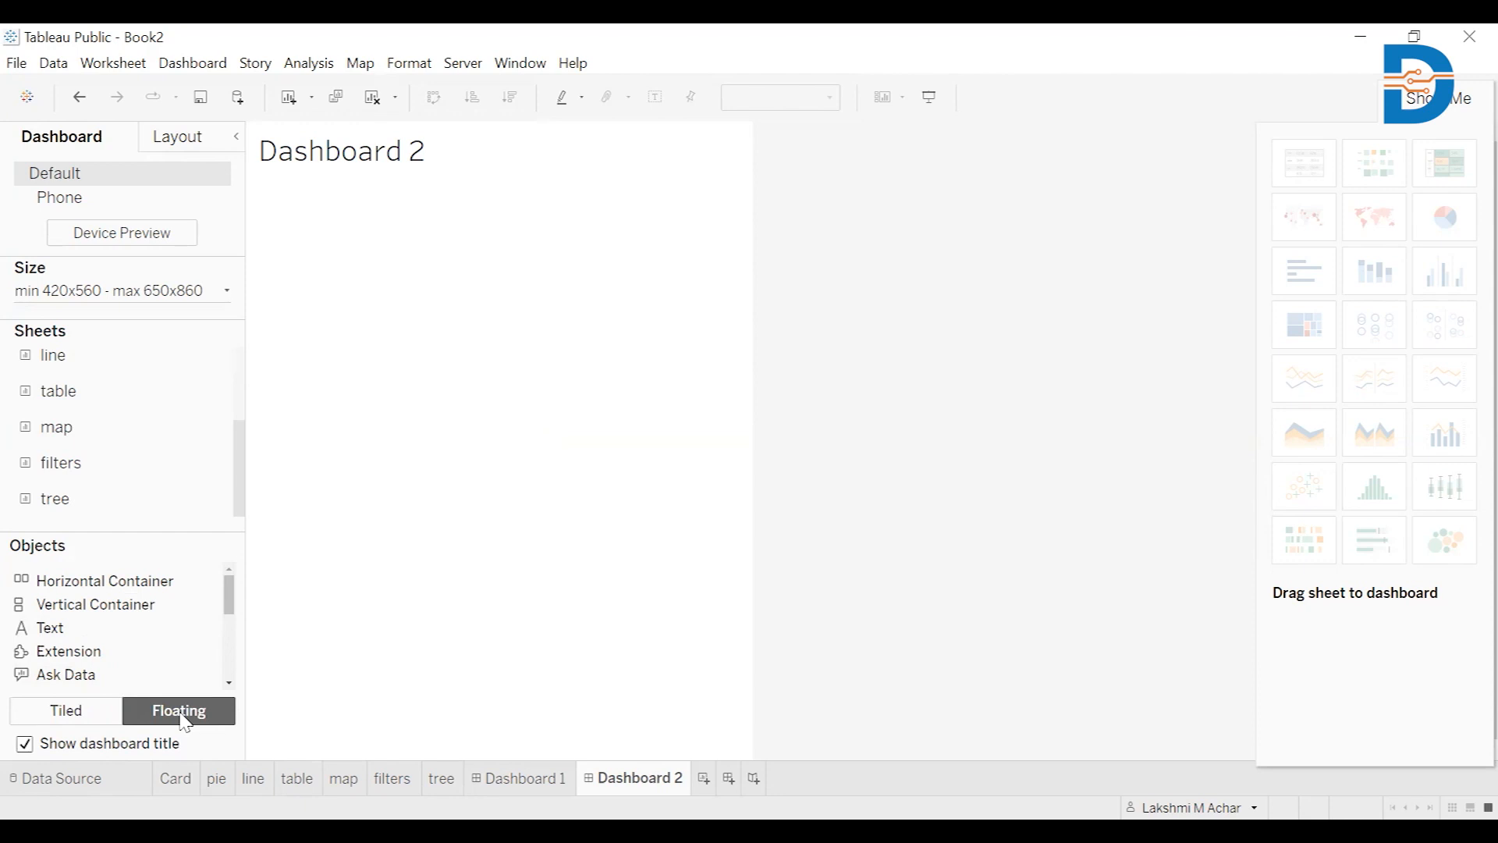
{"action": "double_click", "coordinate": [171, 493]}
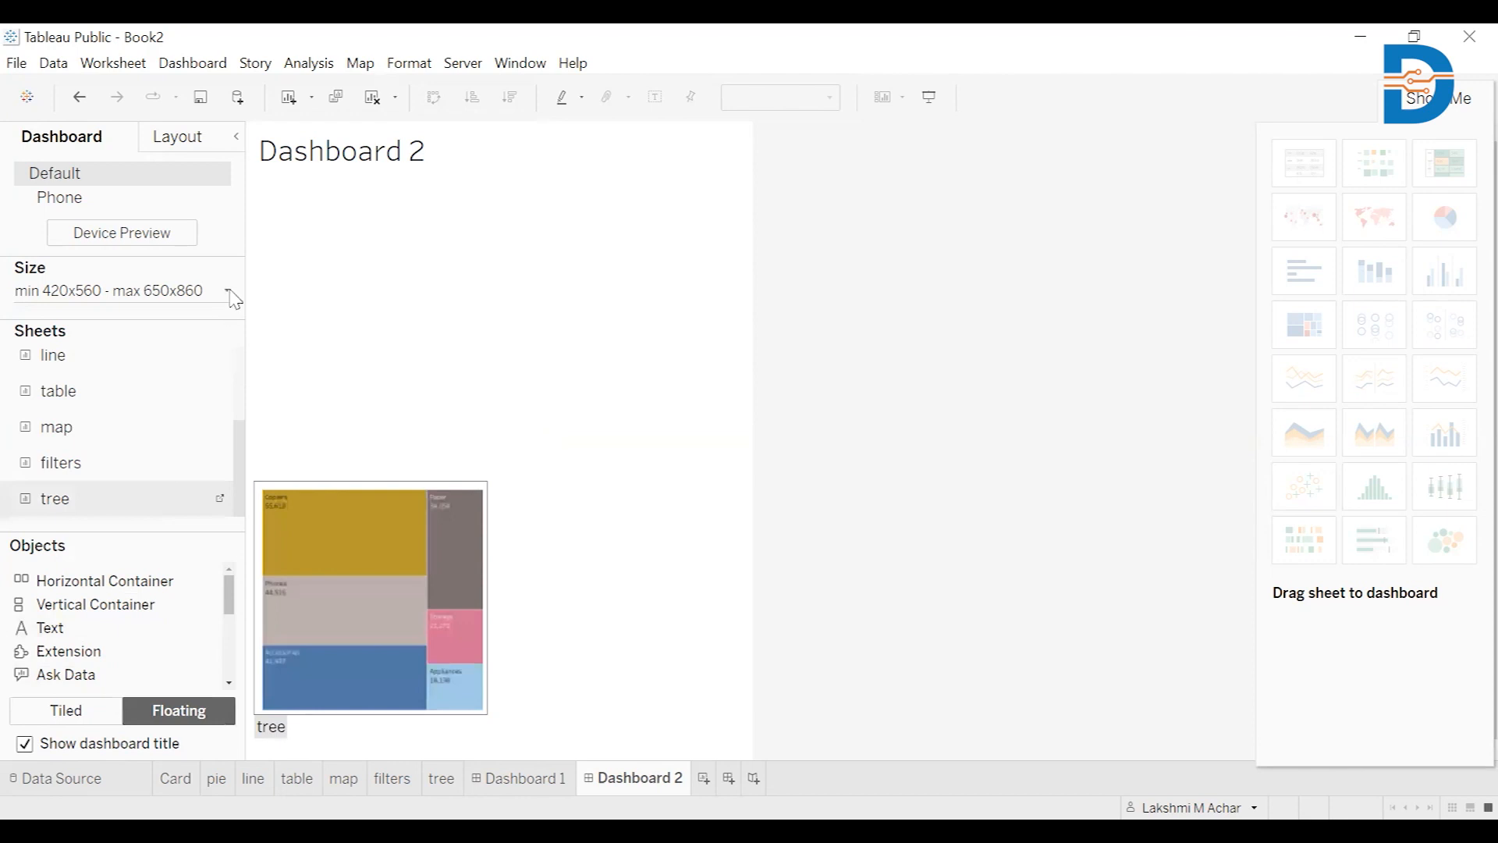
{"action": "key", "text": "ctrl+z"}
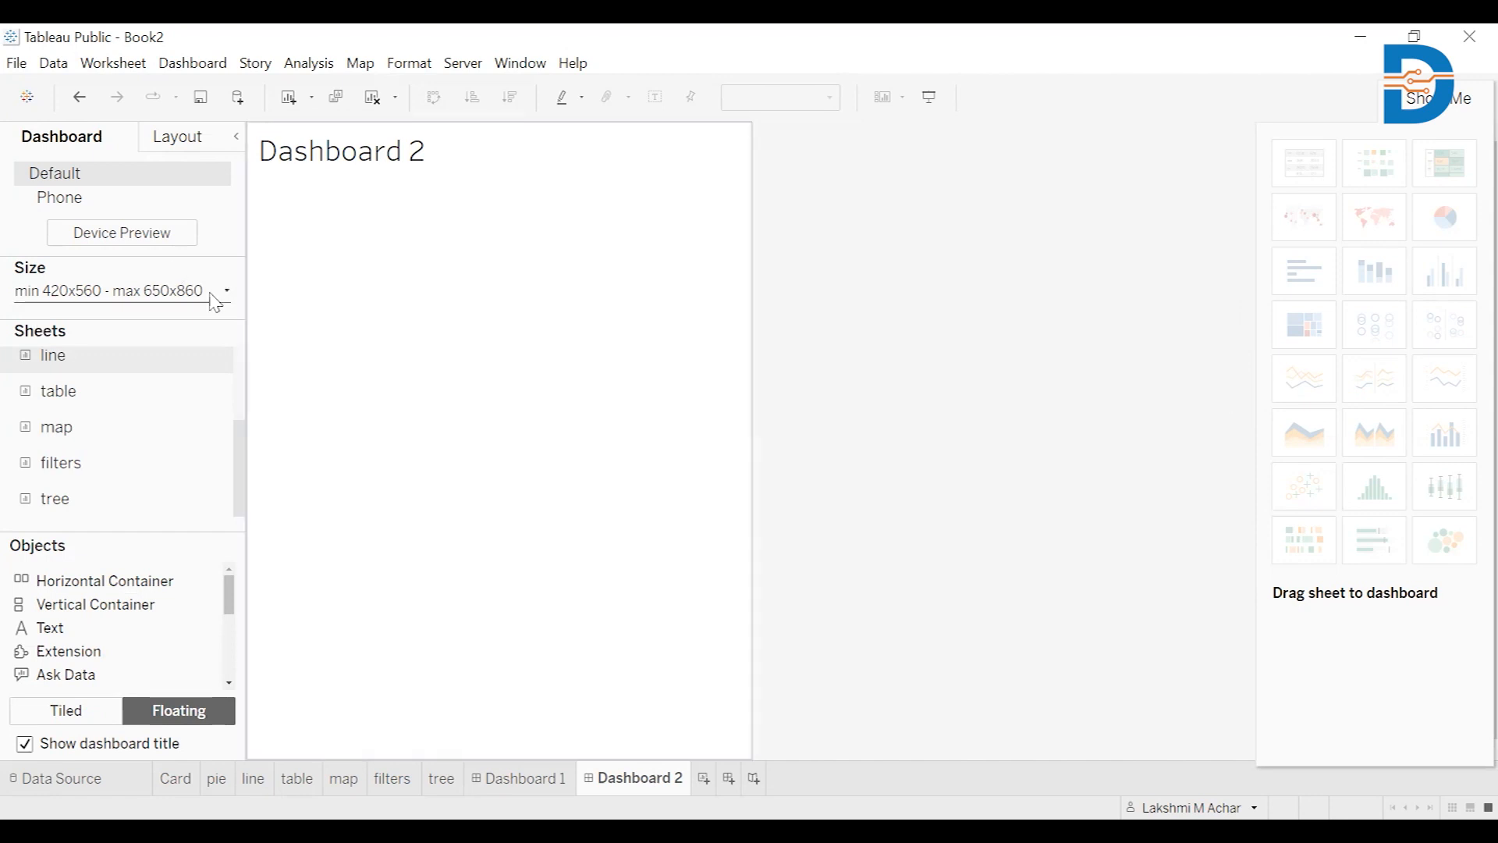
Raise the dashboard's minimum width to 620 px and maximum width to 1350 px
{"action": "left_click", "coordinate": [223, 303]}
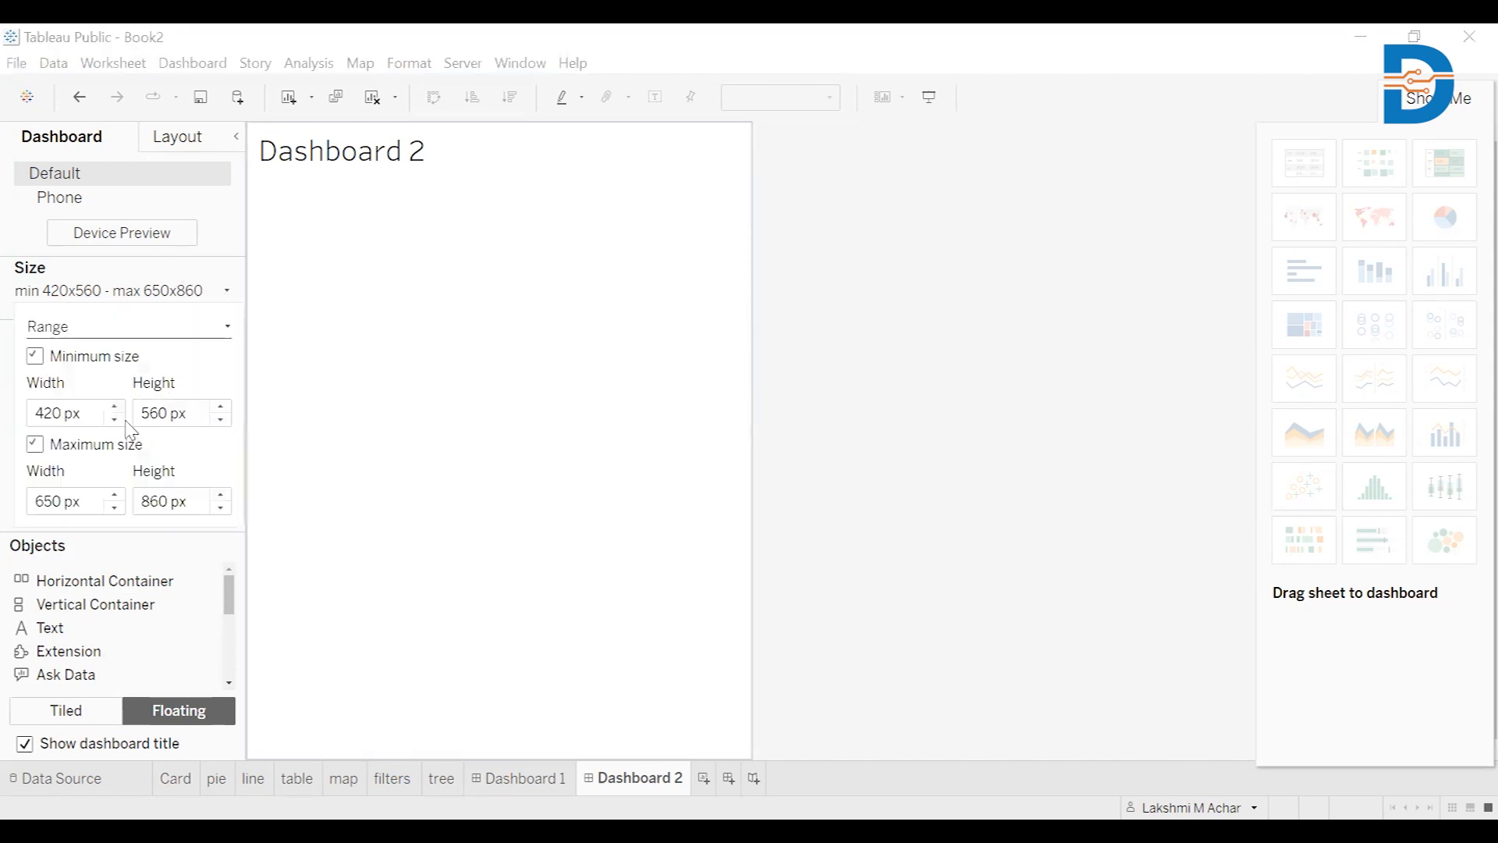
{"action": "left_click", "coordinate": [117, 408]}
{"action": "left_click", "coordinate": [117, 408]}
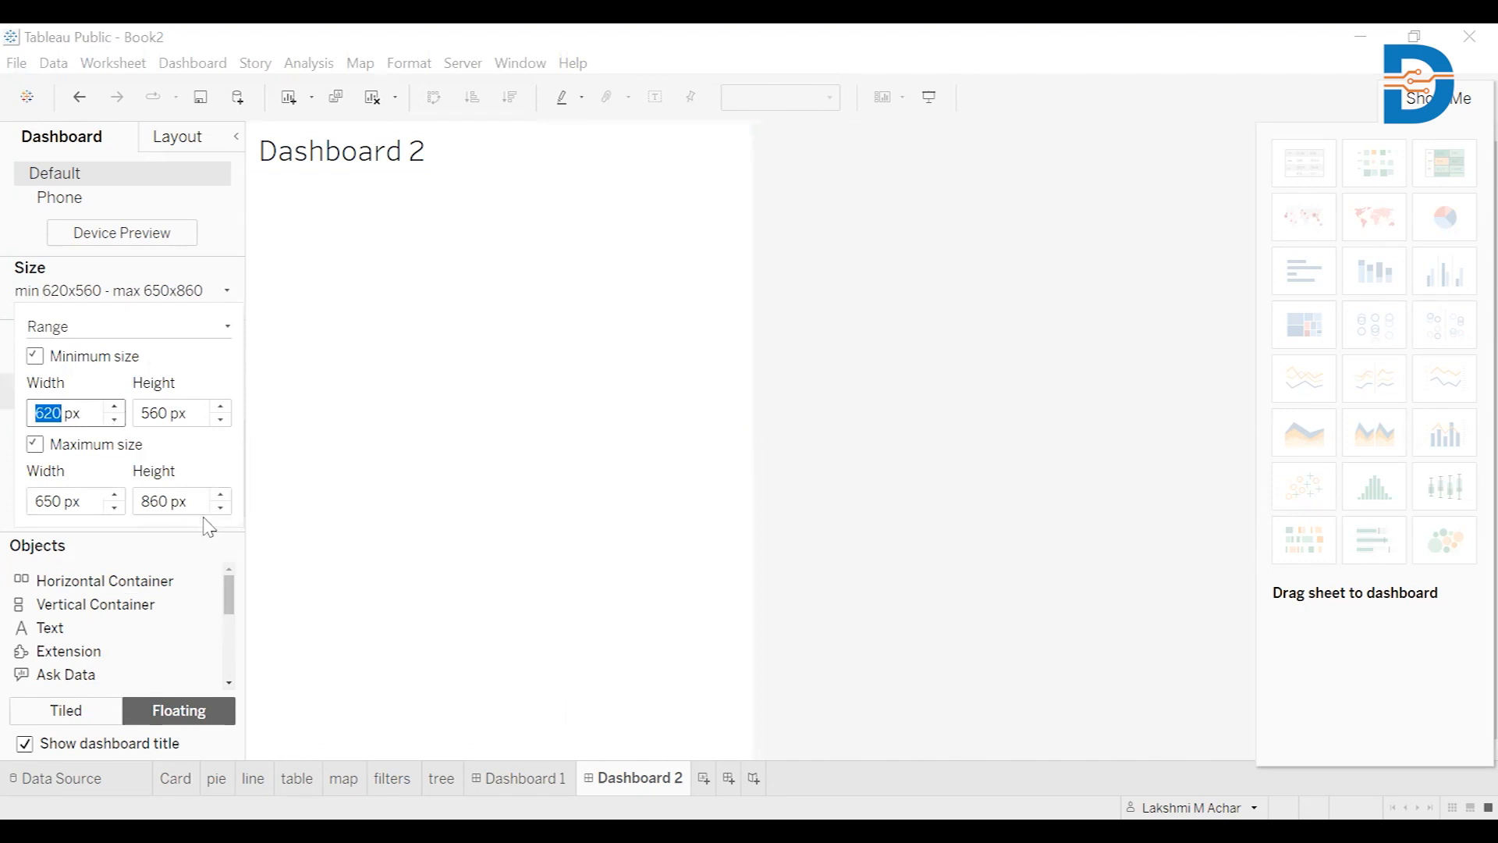
{"action": "left_click", "coordinate": [117, 495]}
{"action": "left_click", "coordinate": [116, 495]}
{"action": "left_click", "coordinate": [116, 495]}
{"action": "left_click", "coordinate": [116, 495]}
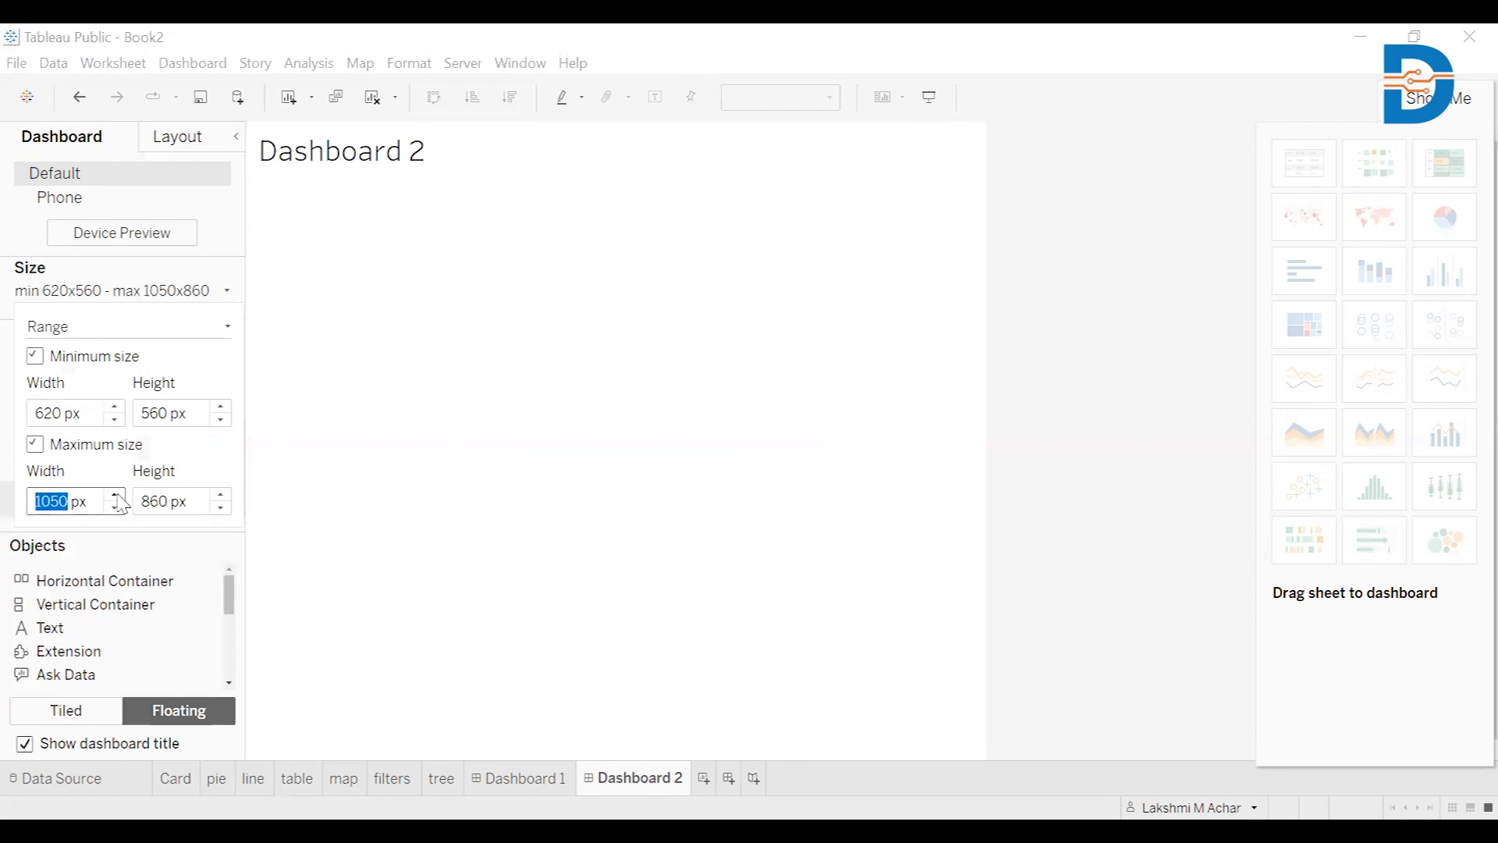
{"action": "left_click", "coordinate": [116, 495]}
{"action": "left_click", "coordinate": [116, 496]}
{"action": "left_click", "coordinate": [116, 495]}
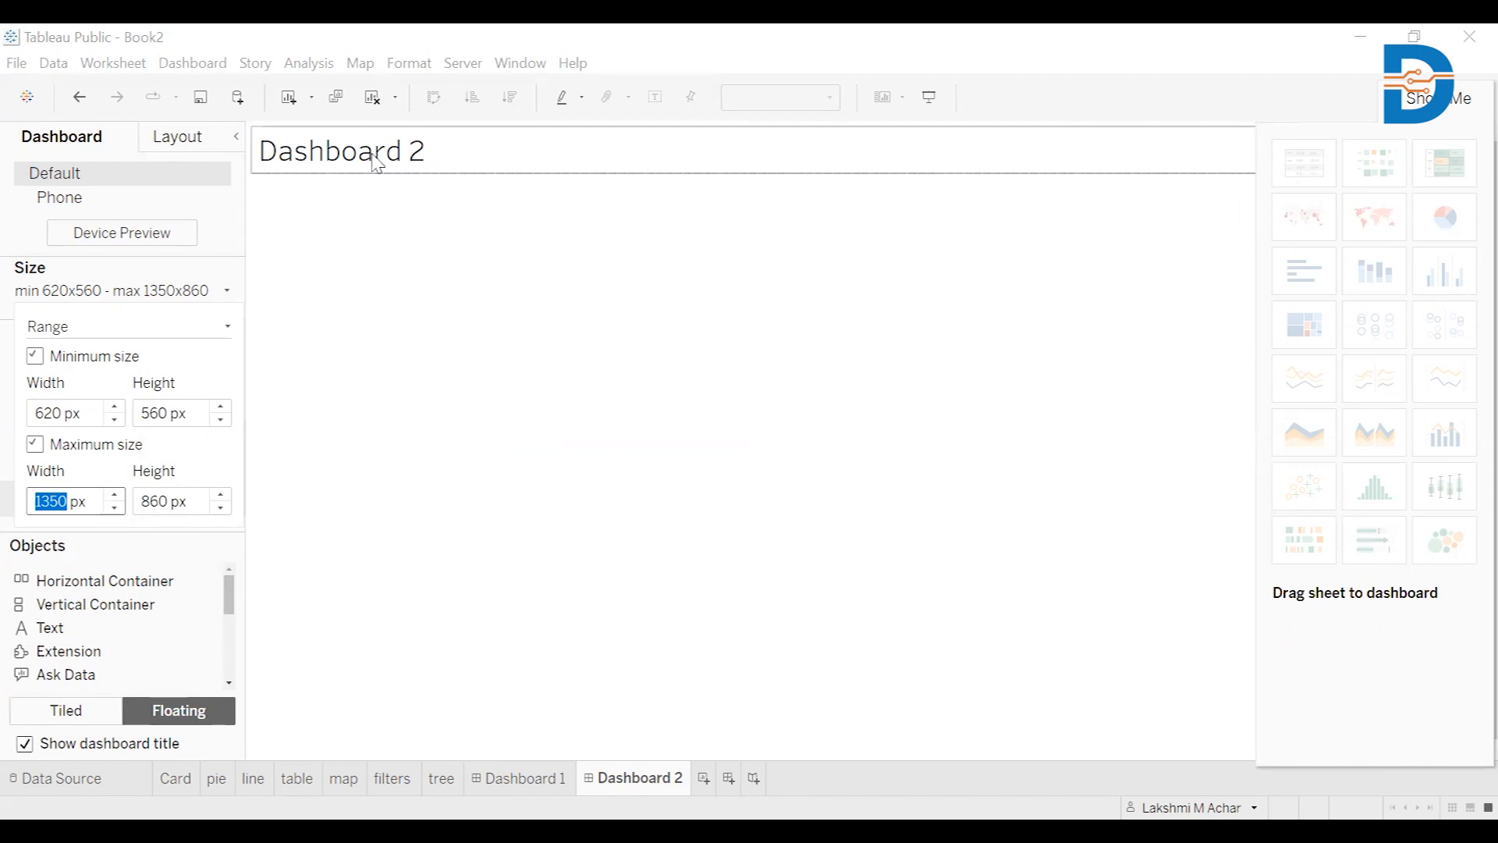
Replace the dashboard's placeholder title text with 'Sales analysis'
{"action": "double_click", "coordinate": [376, 164]}
{"action": "left_click_drag", "start_coordinate": [630, 364], "coordinate": [502, 377]}
{"action": "key", "text": "BackSpace"}
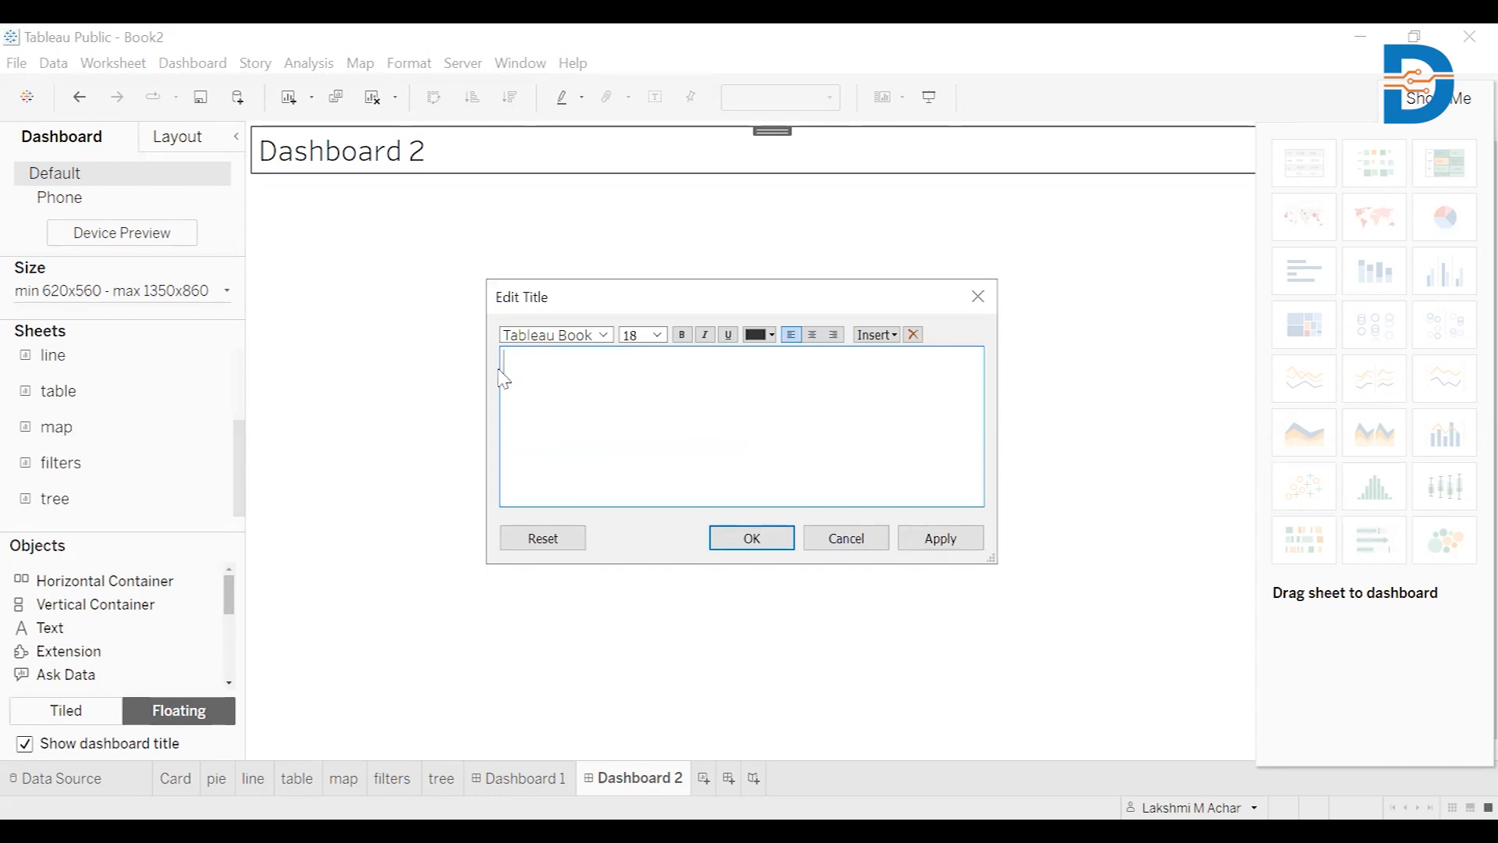
{"action": "type", "text": "Sales analysis"}
Format the title bold at font size 20, centre-aligned, and apply it
{"action": "left_click_drag", "start_coordinate": [630, 366], "coordinate": [504, 364]}
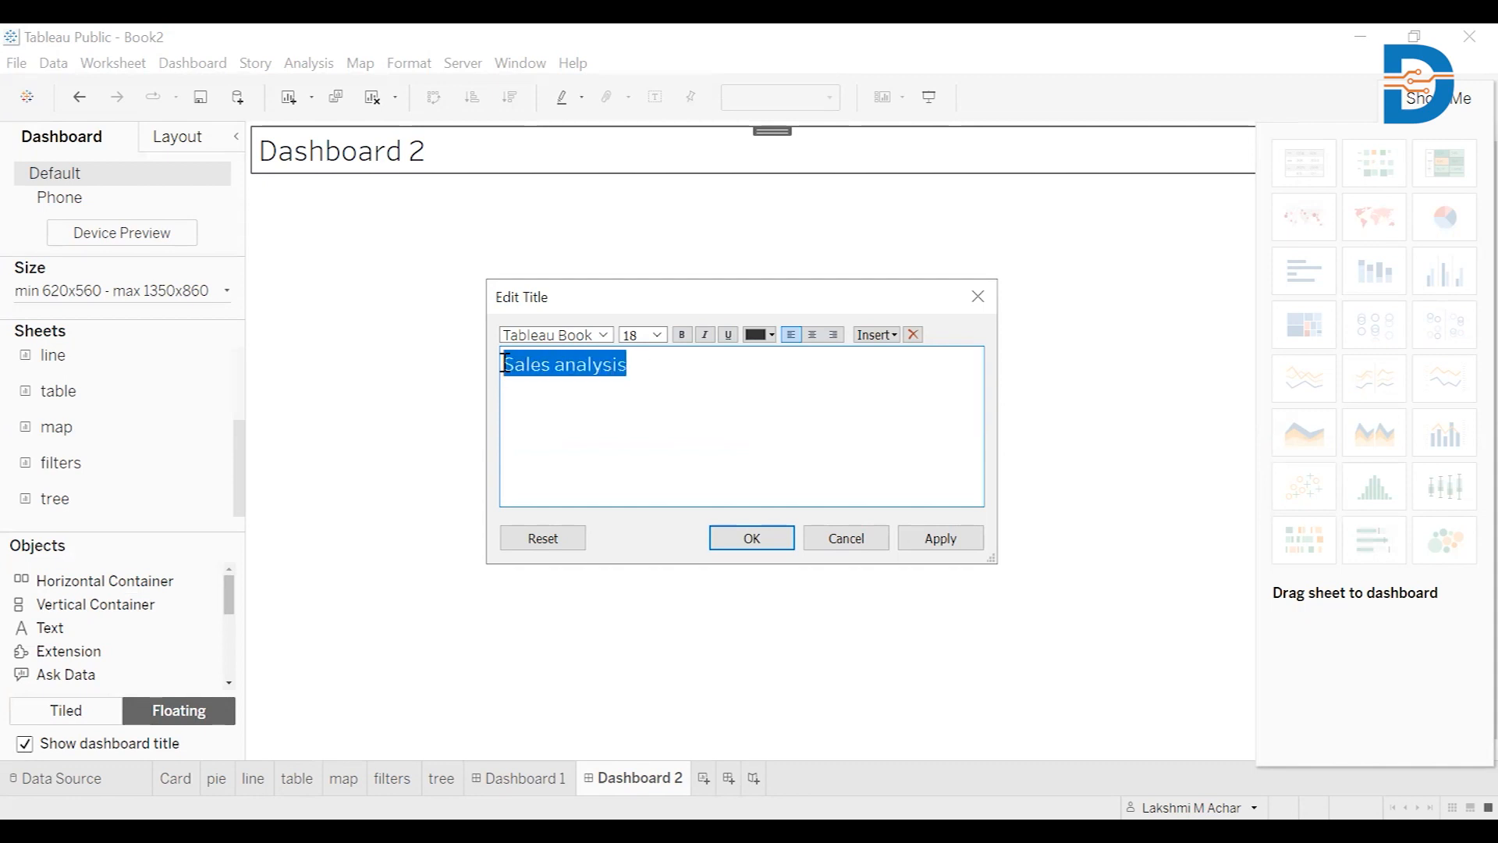
{"action": "left_click", "coordinate": [684, 335]}
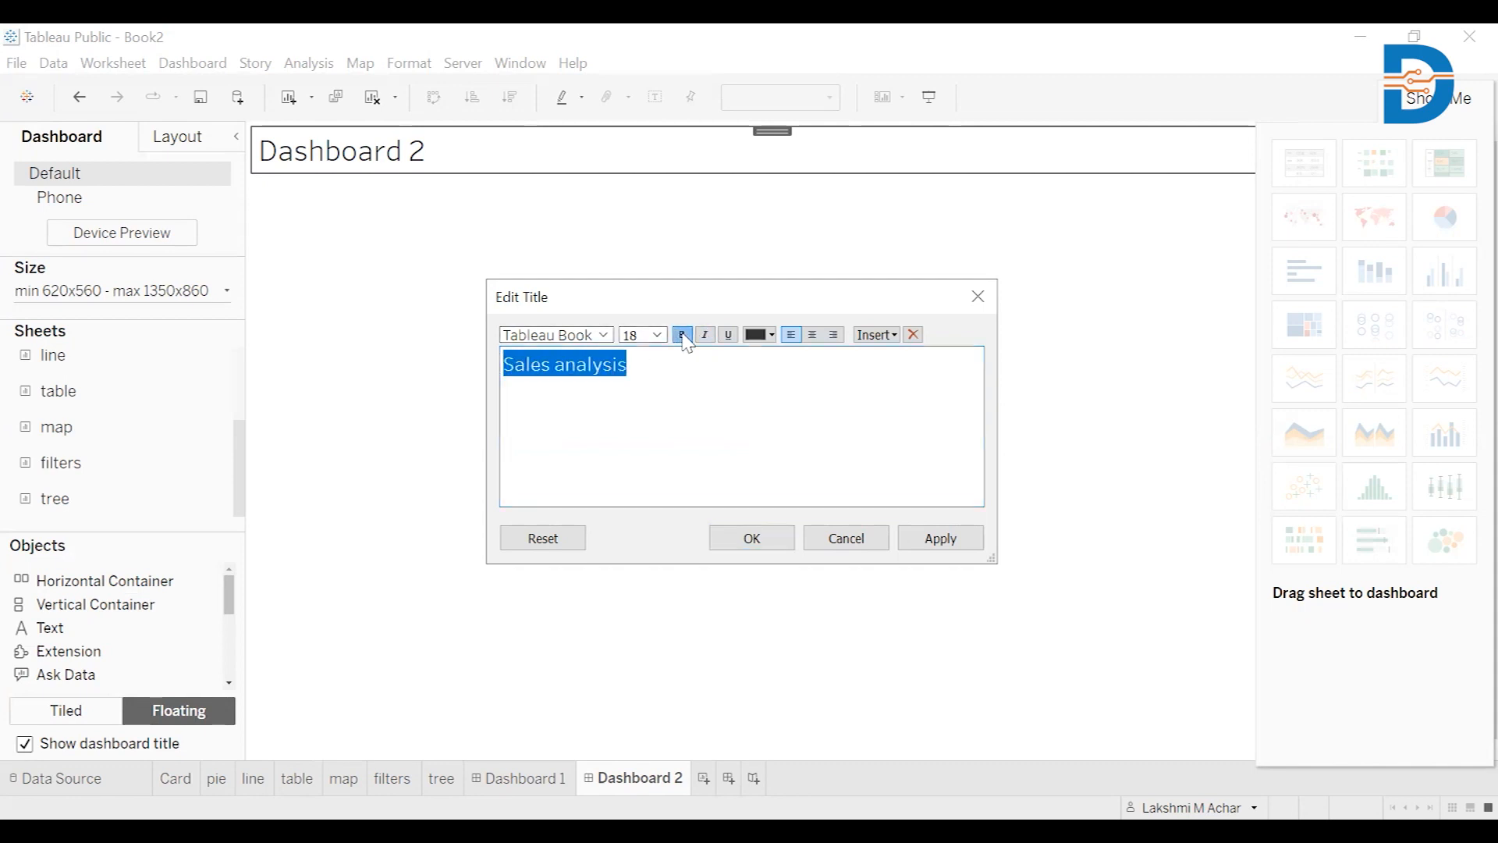
{"action": "left_click", "coordinate": [658, 335]}
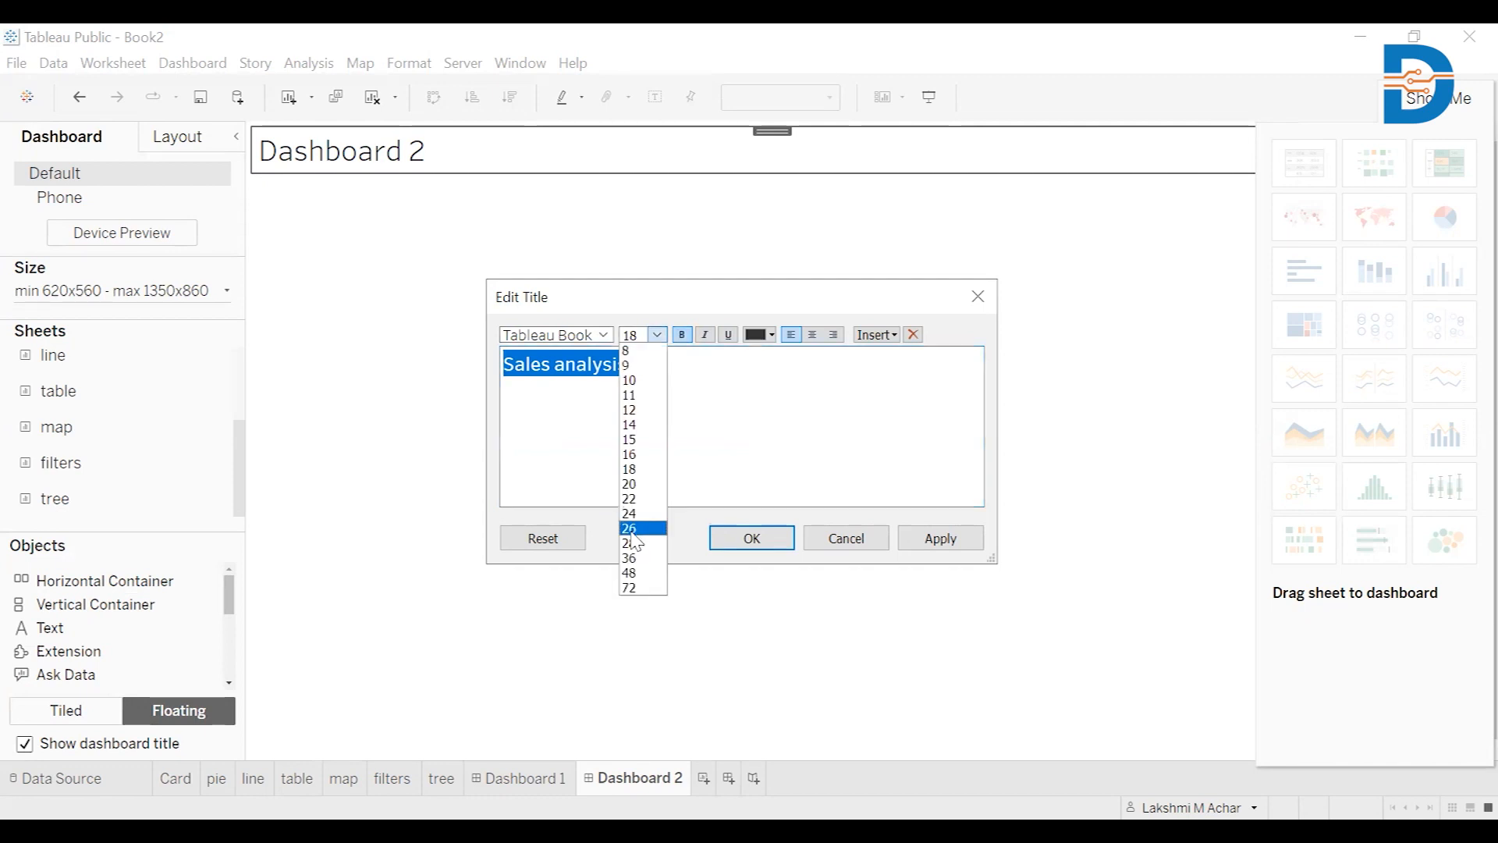
{"action": "left_click", "coordinate": [645, 484]}
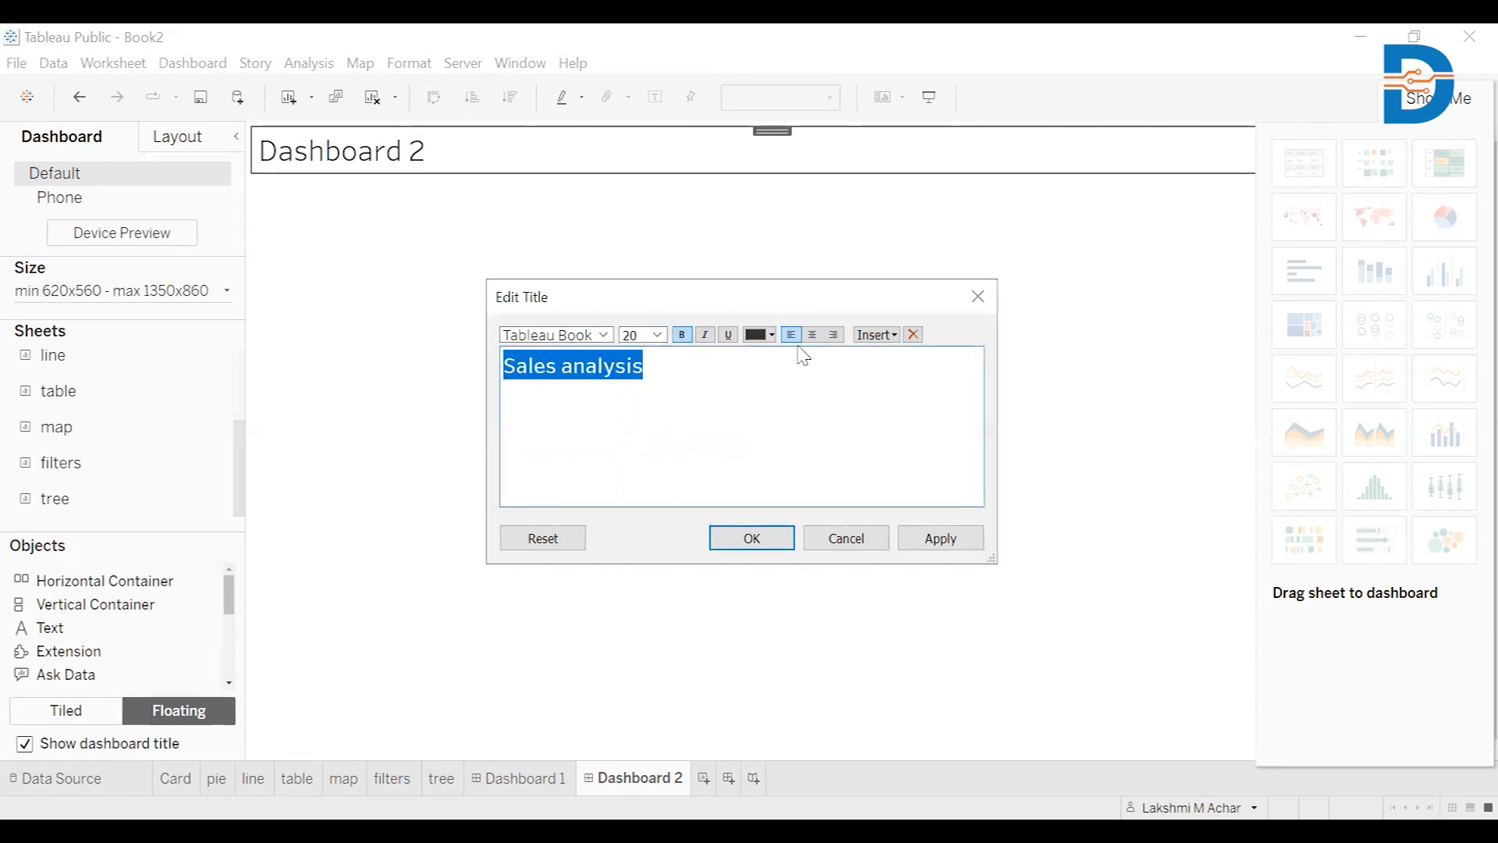
{"action": "left_click", "coordinate": [814, 336]}
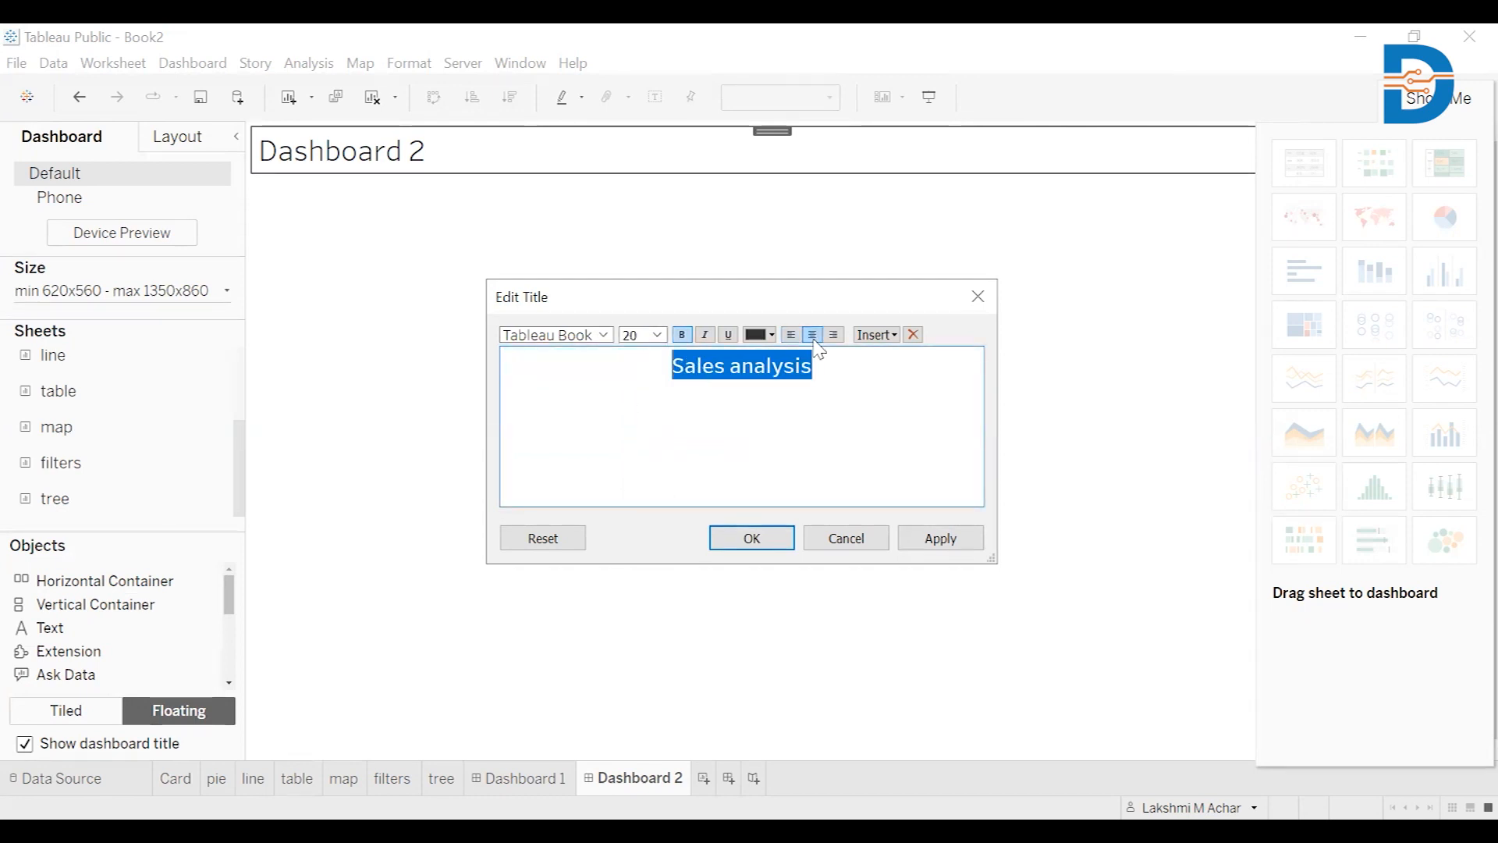
{"action": "left_click", "coordinate": [771, 552]}
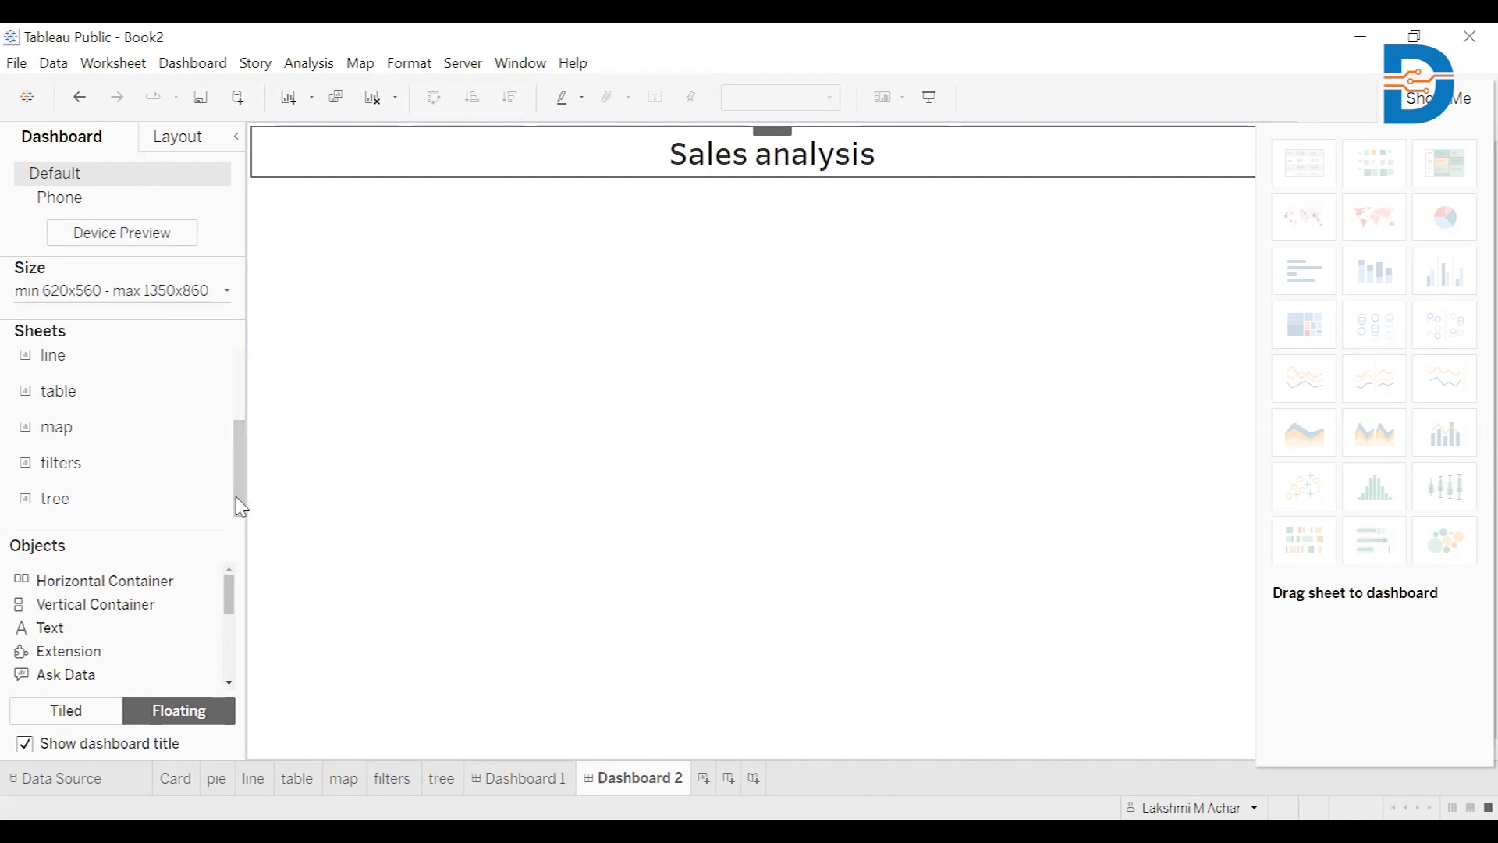
Add the Card sheet to the dashboard as a floating view
{"action": "left_click_drag", "start_coordinate": [241, 507], "coordinate": [241, 421]}
{"action": "mouse_move", "coordinate": [102, 377]}
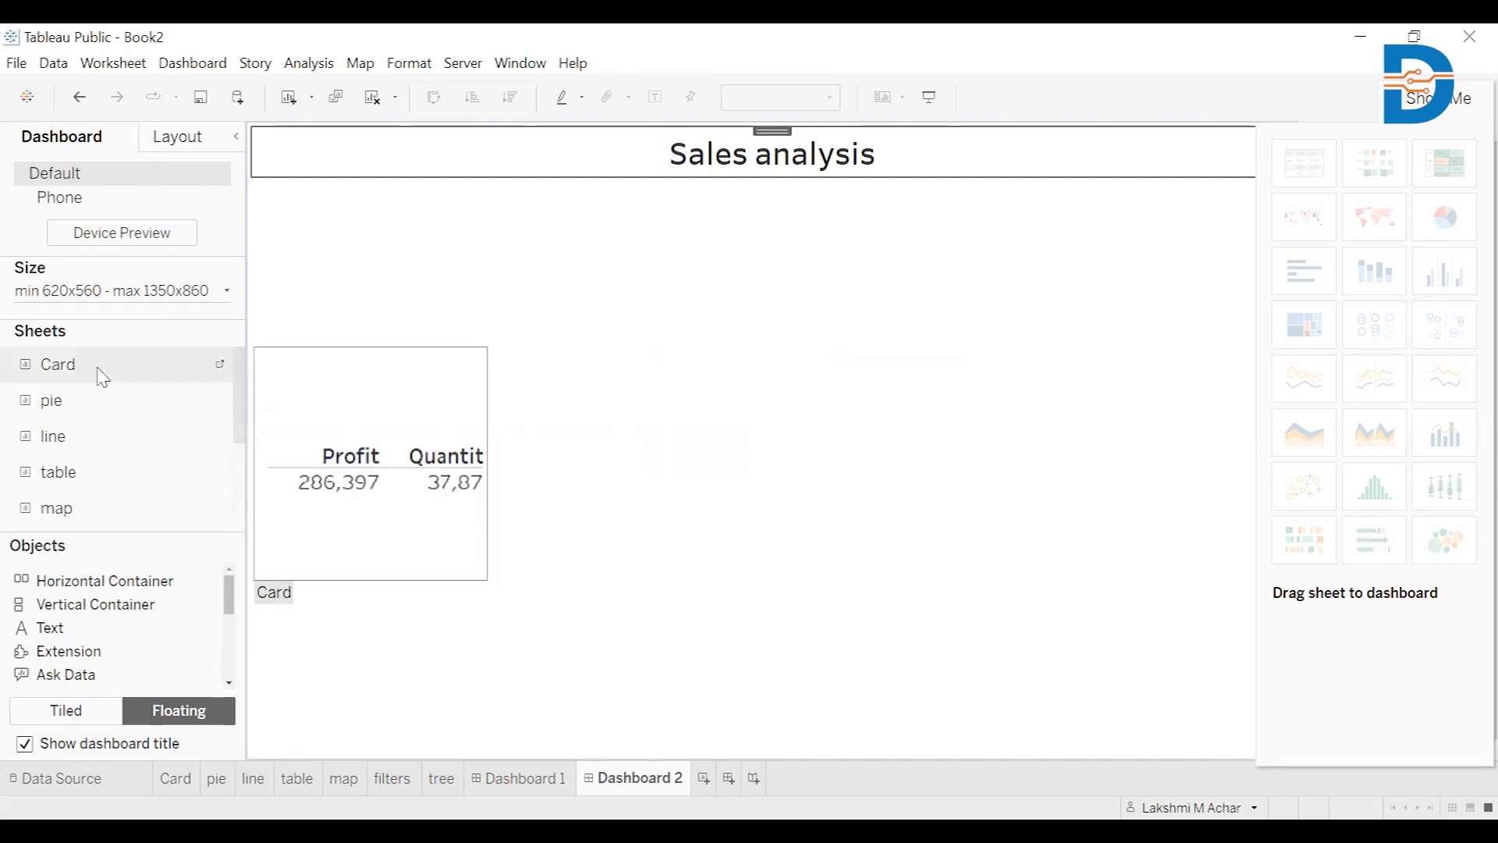
{"action": "double_click", "coordinate": [102, 367]}
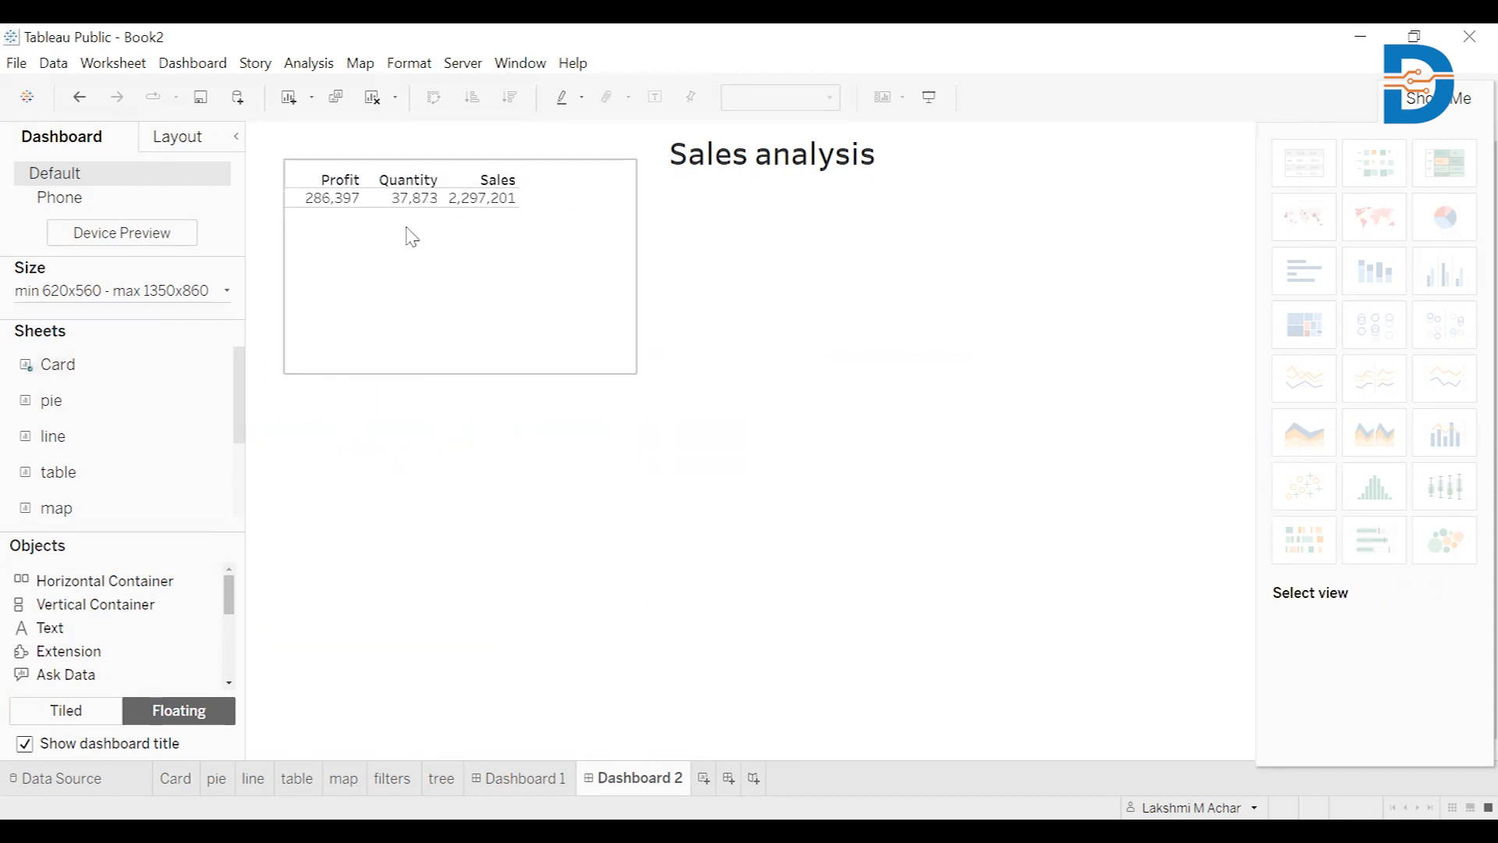
Widen the KPI card, move it under the title, then open the Card worksheet
{"action": "left_click", "coordinate": [413, 188]}
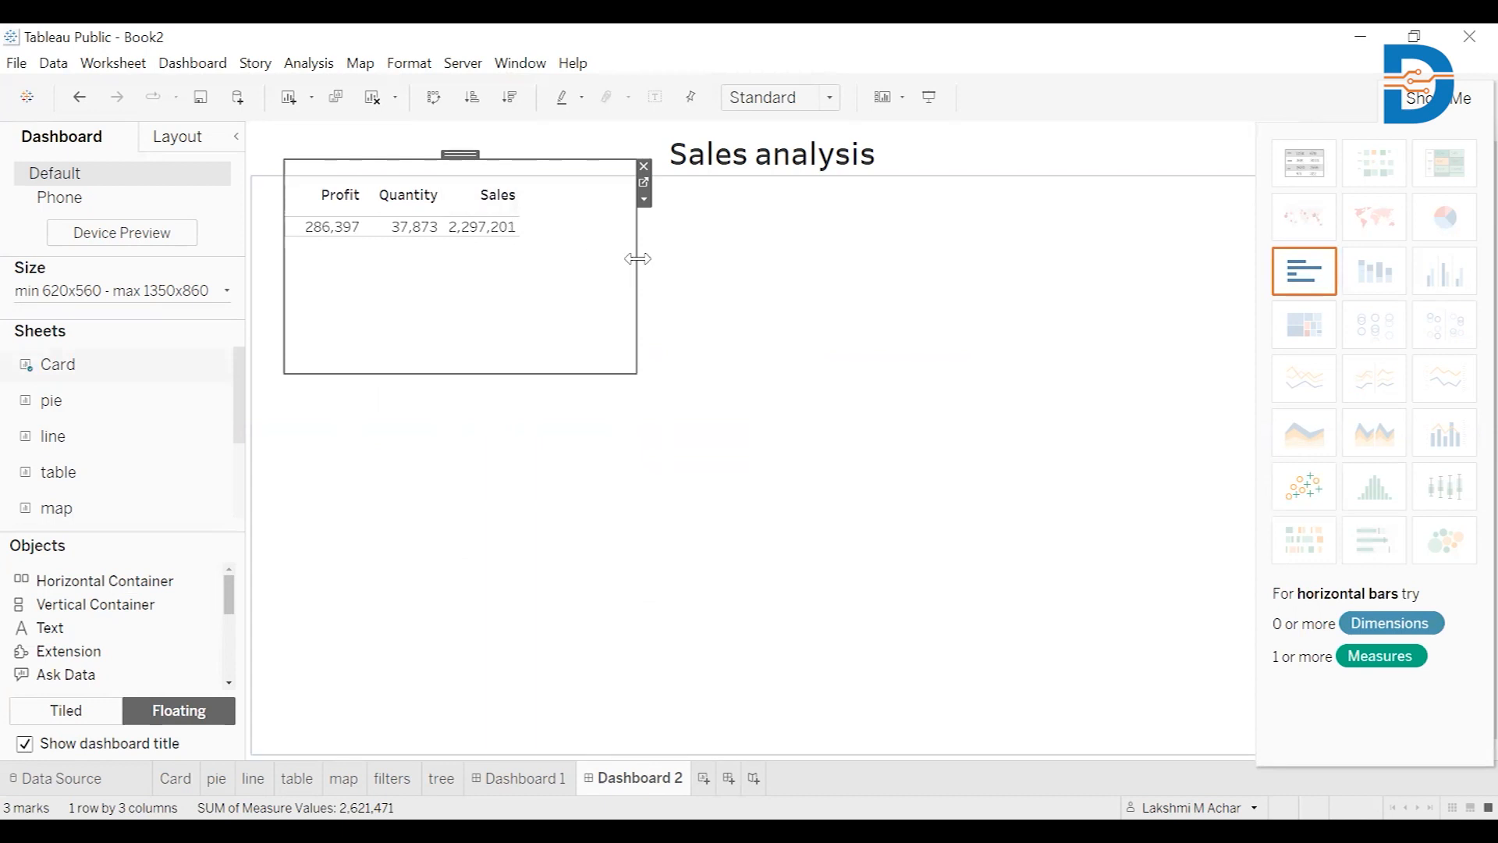
{"action": "left_click_drag", "start_coordinate": [636, 258], "coordinate": [817, 299]}
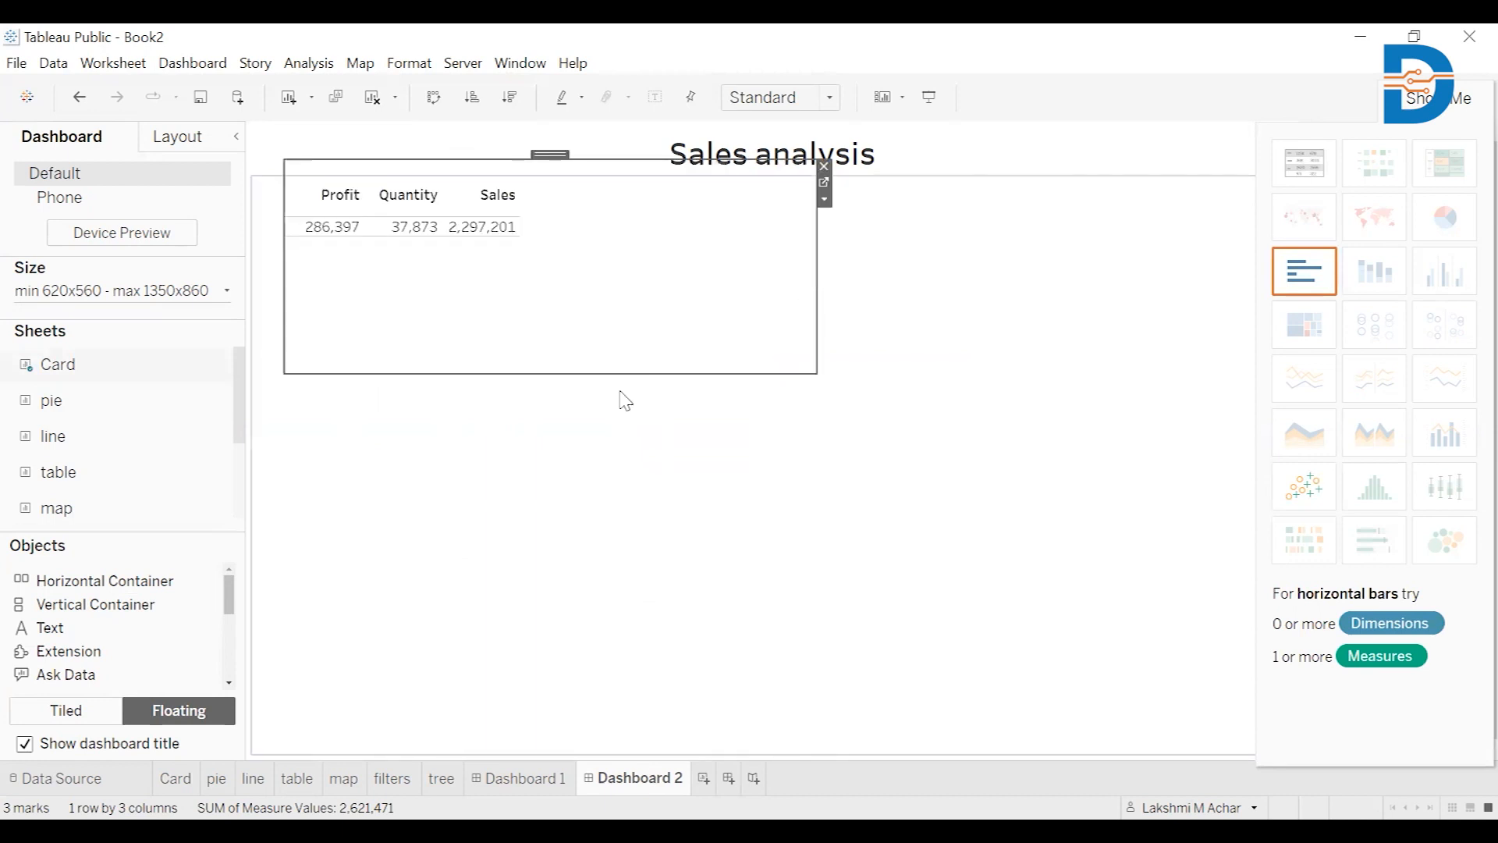
{"action": "left_click_drag", "start_coordinate": [550, 154], "coordinate": [893, 181]}
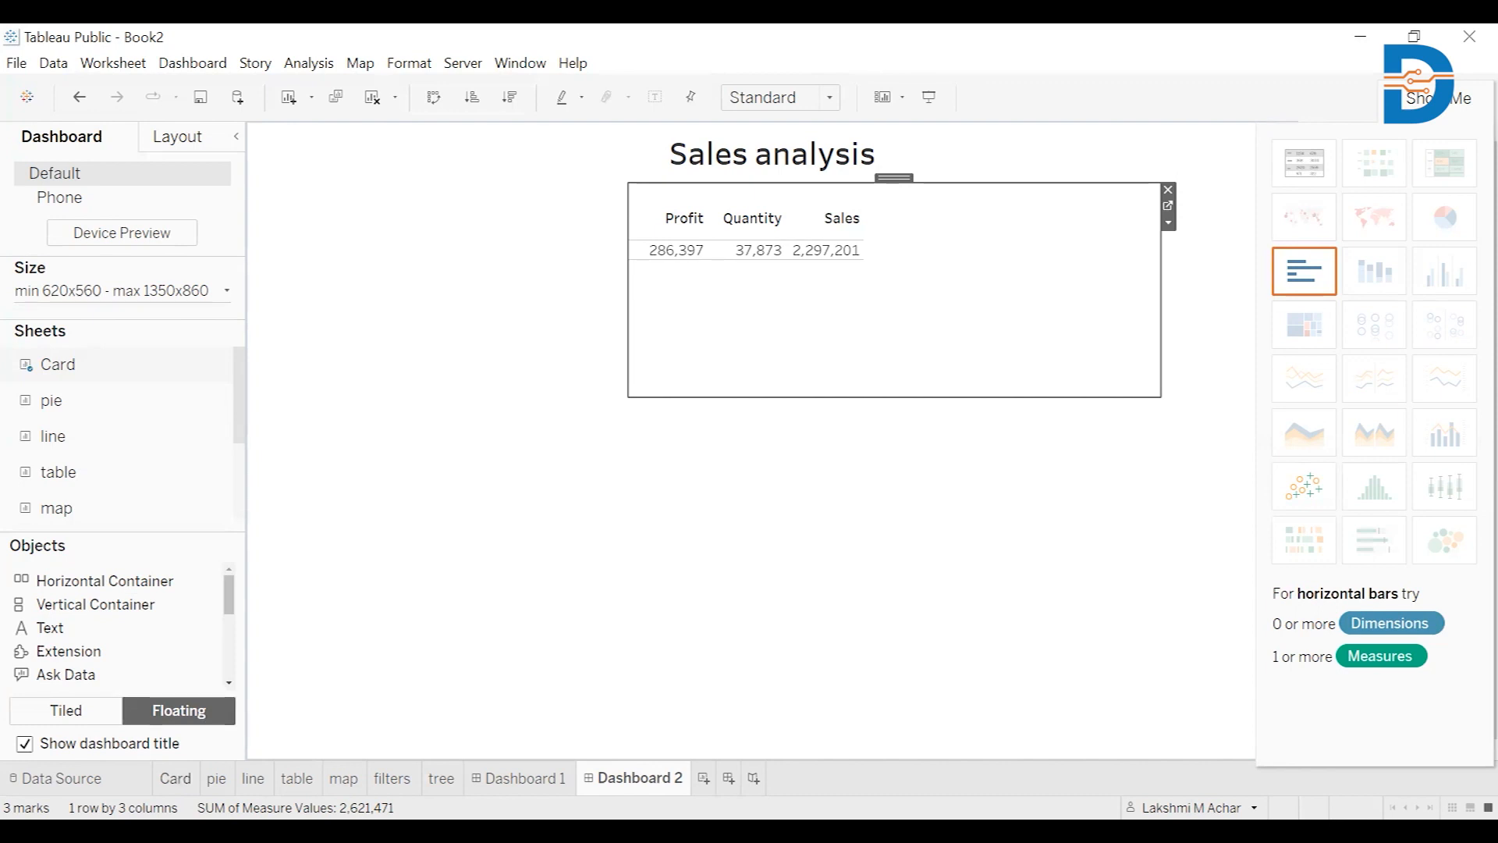
{"action": "left_click", "coordinate": [176, 778]}
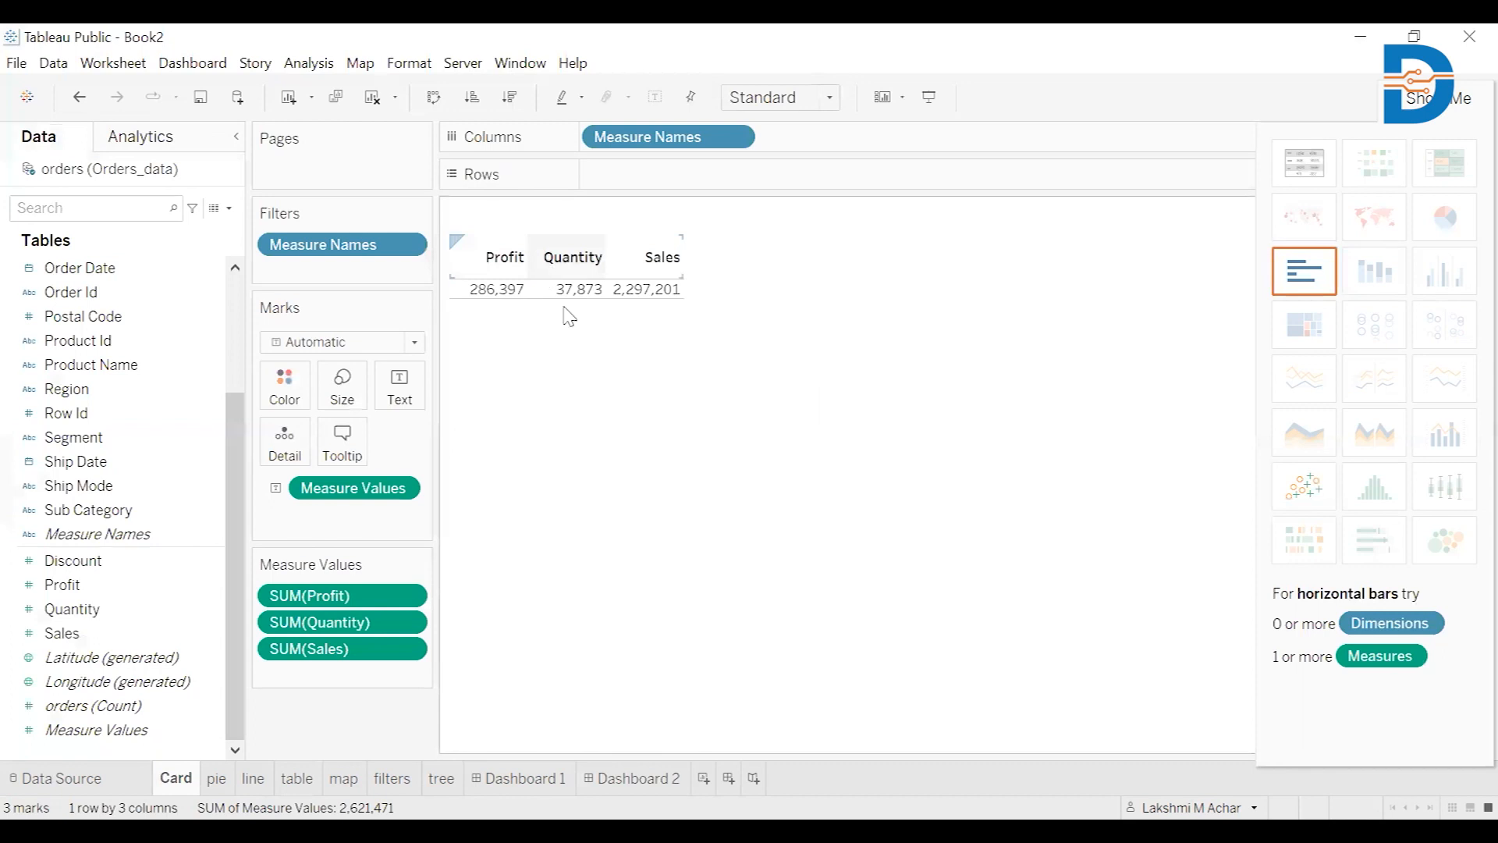
Set the Card worksheet's Measure Values label font to size 14
{"action": "left_click", "coordinate": [408, 398]}
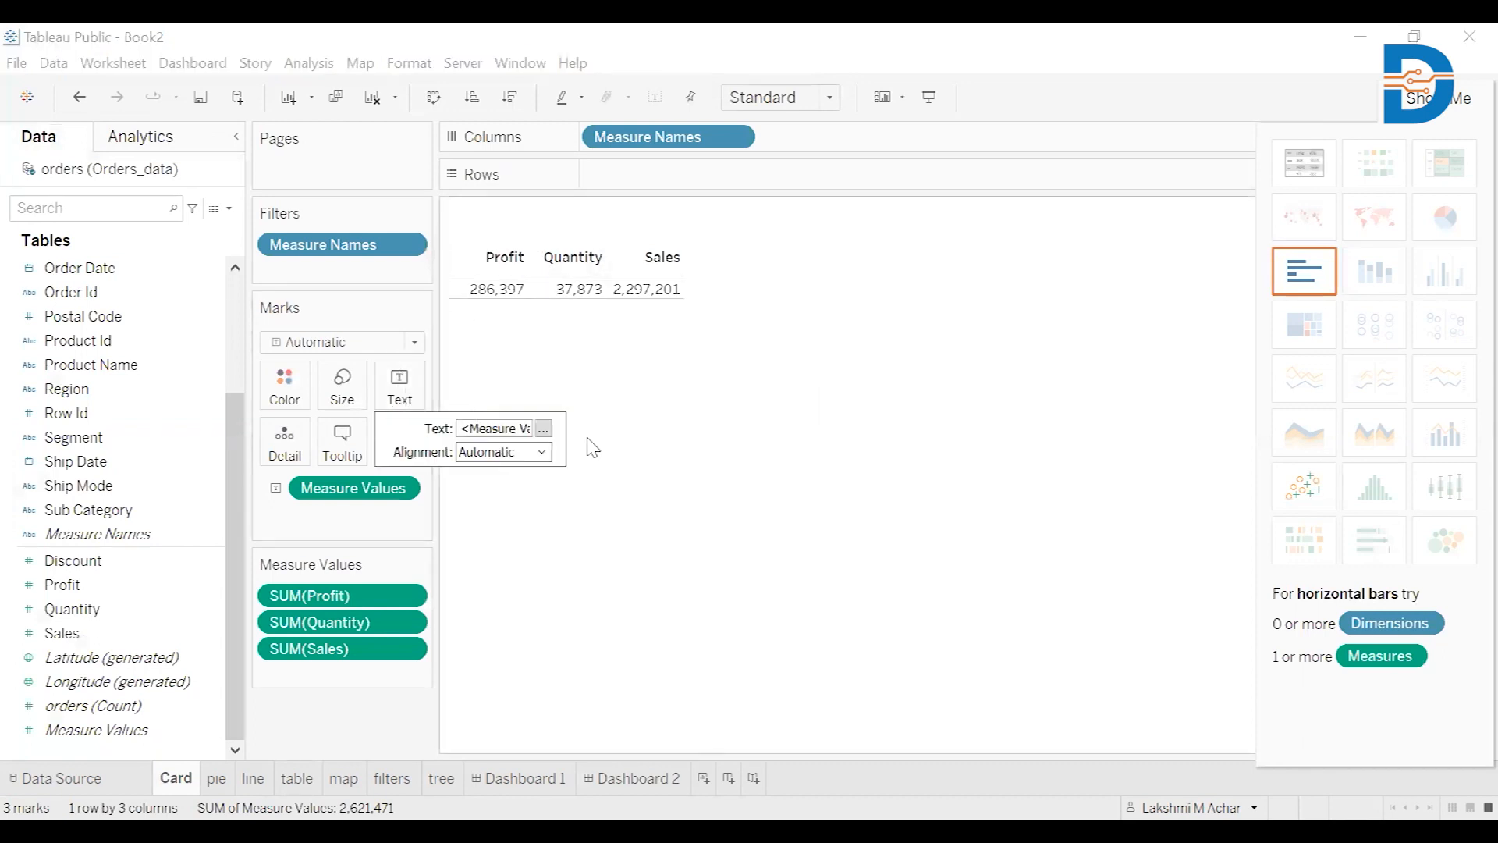
{"action": "left_click", "coordinate": [544, 430]}
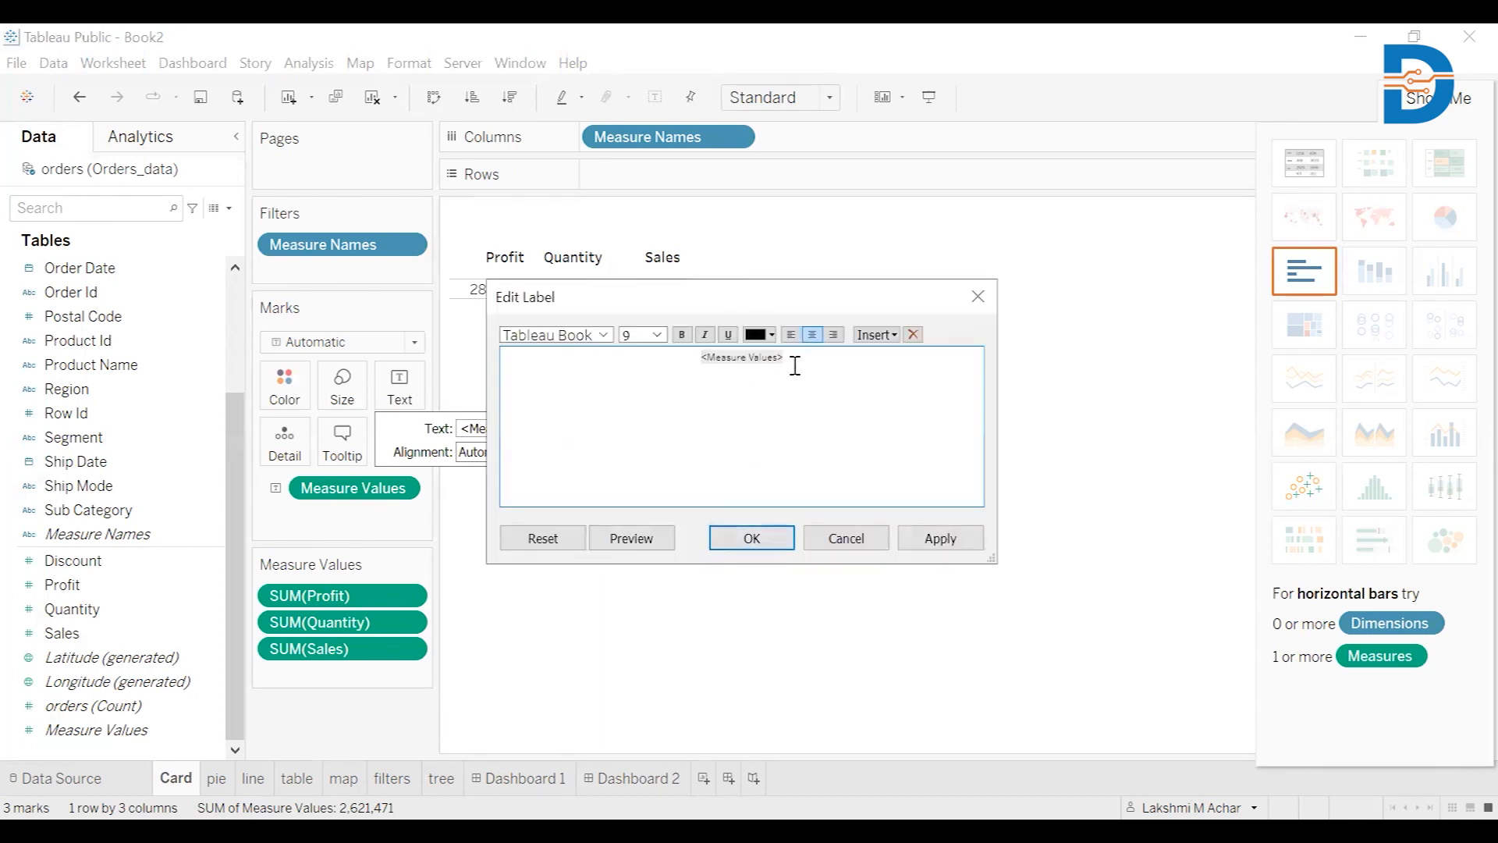
{"action": "left_click_drag", "start_coordinate": [795, 366], "coordinate": [698, 357]}
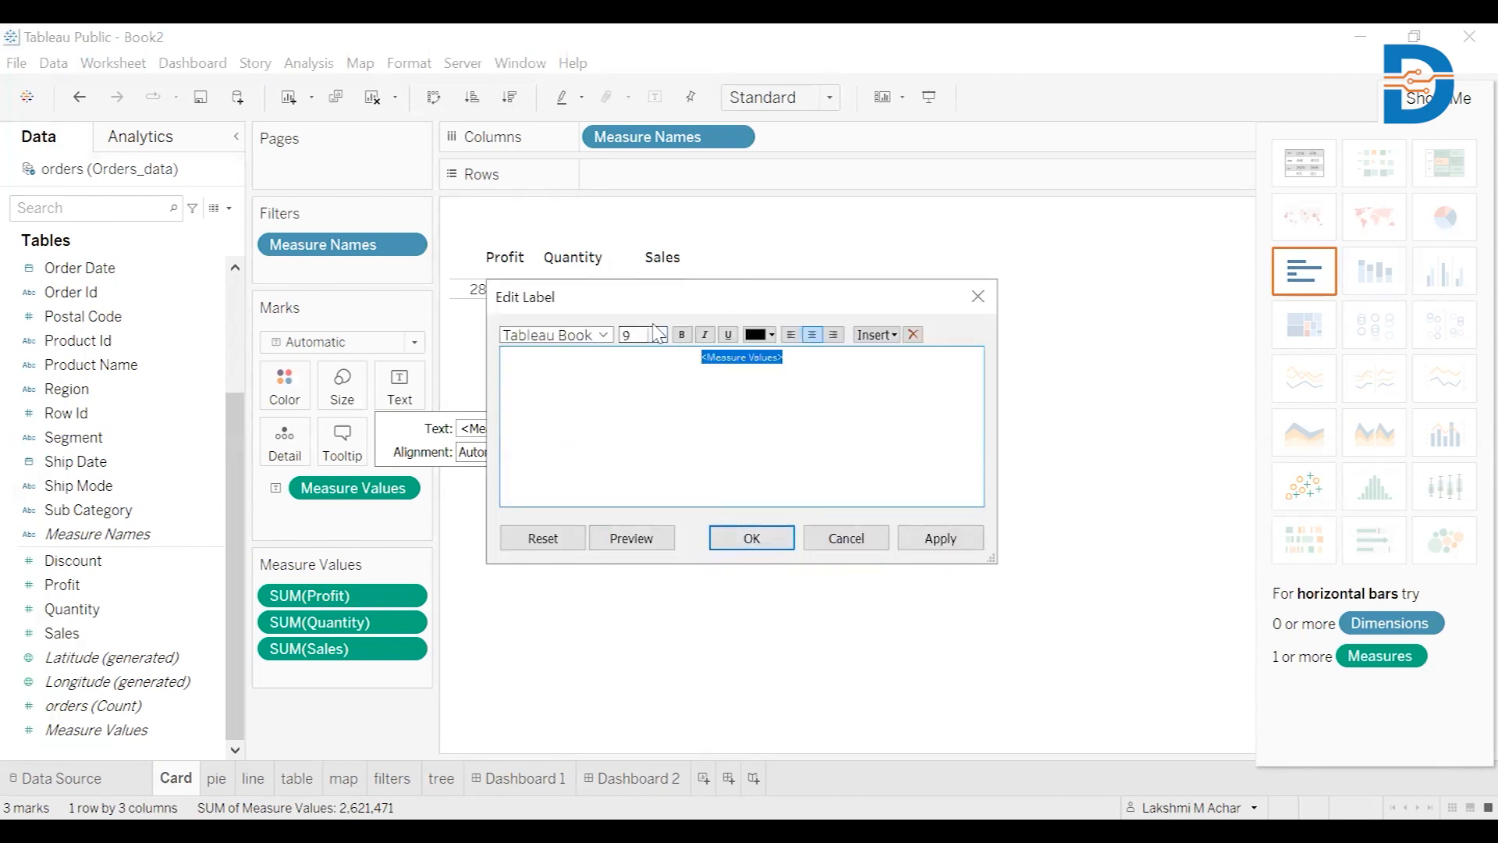
{"action": "key", "text": "alt+Down"}
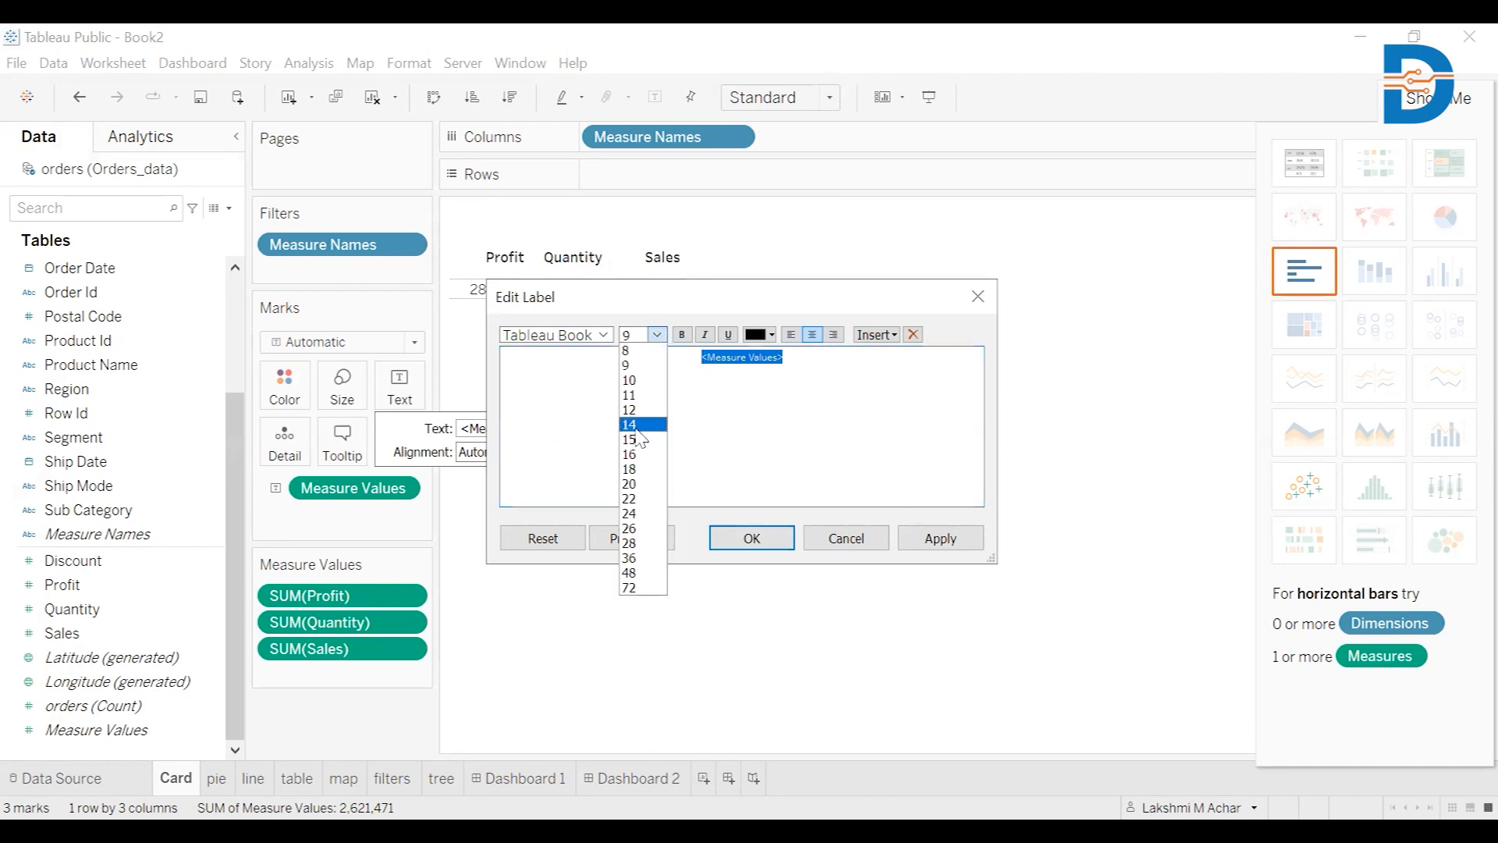
{"action": "left_click", "coordinate": [638, 429]}
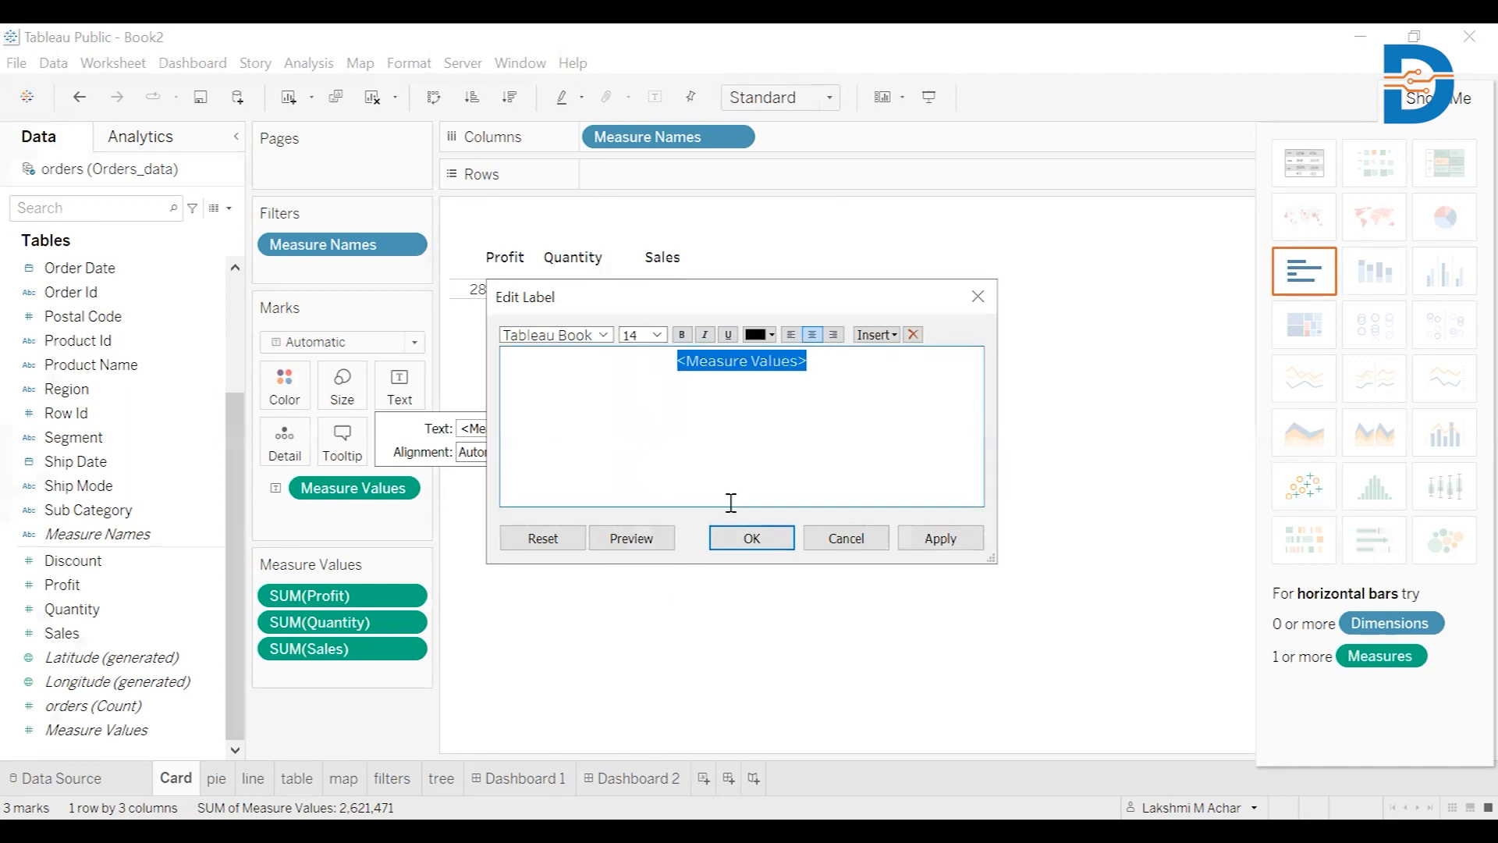
{"action": "left_click", "coordinate": [768, 544]}
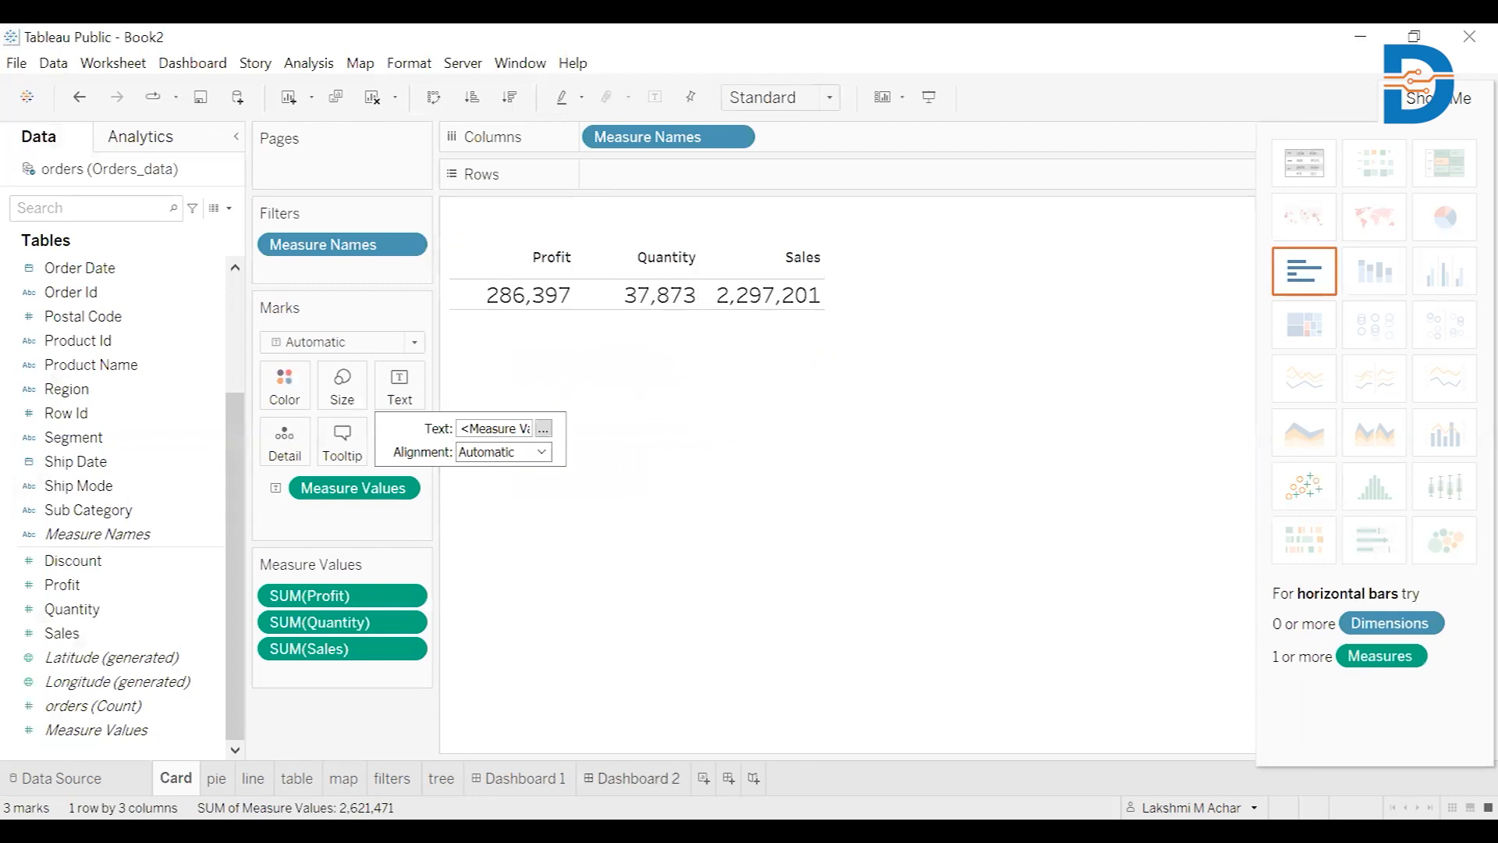
Back on Dashboard 2, move the KPI card to the top left just beneath the title
{"action": "left_click", "coordinate": [633, 778]}
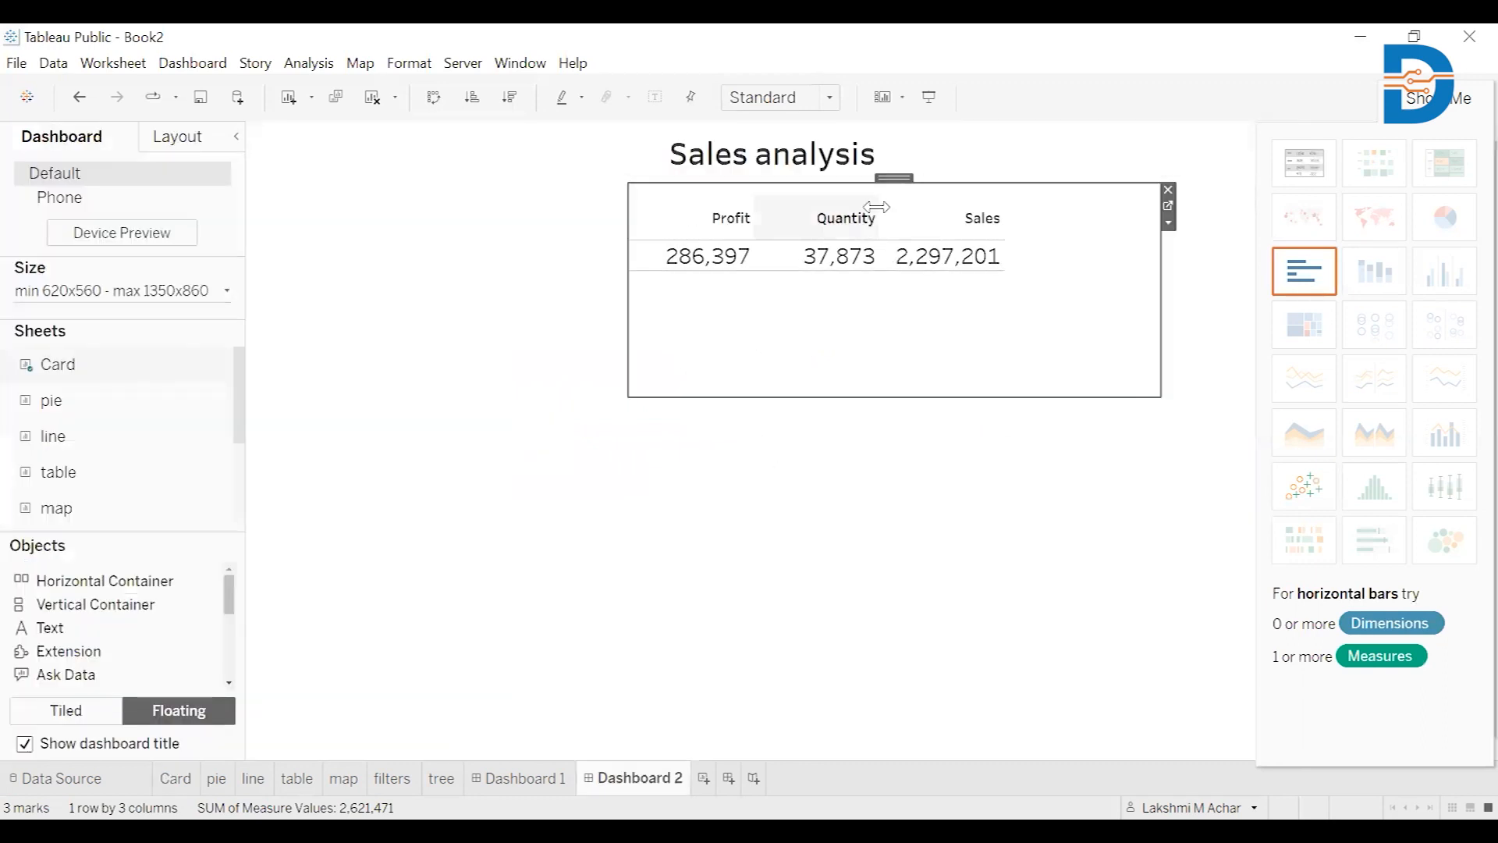
{"action": "left_click_drag", "start_coordinate": [897, 176], "coordinate": [555, 185]}
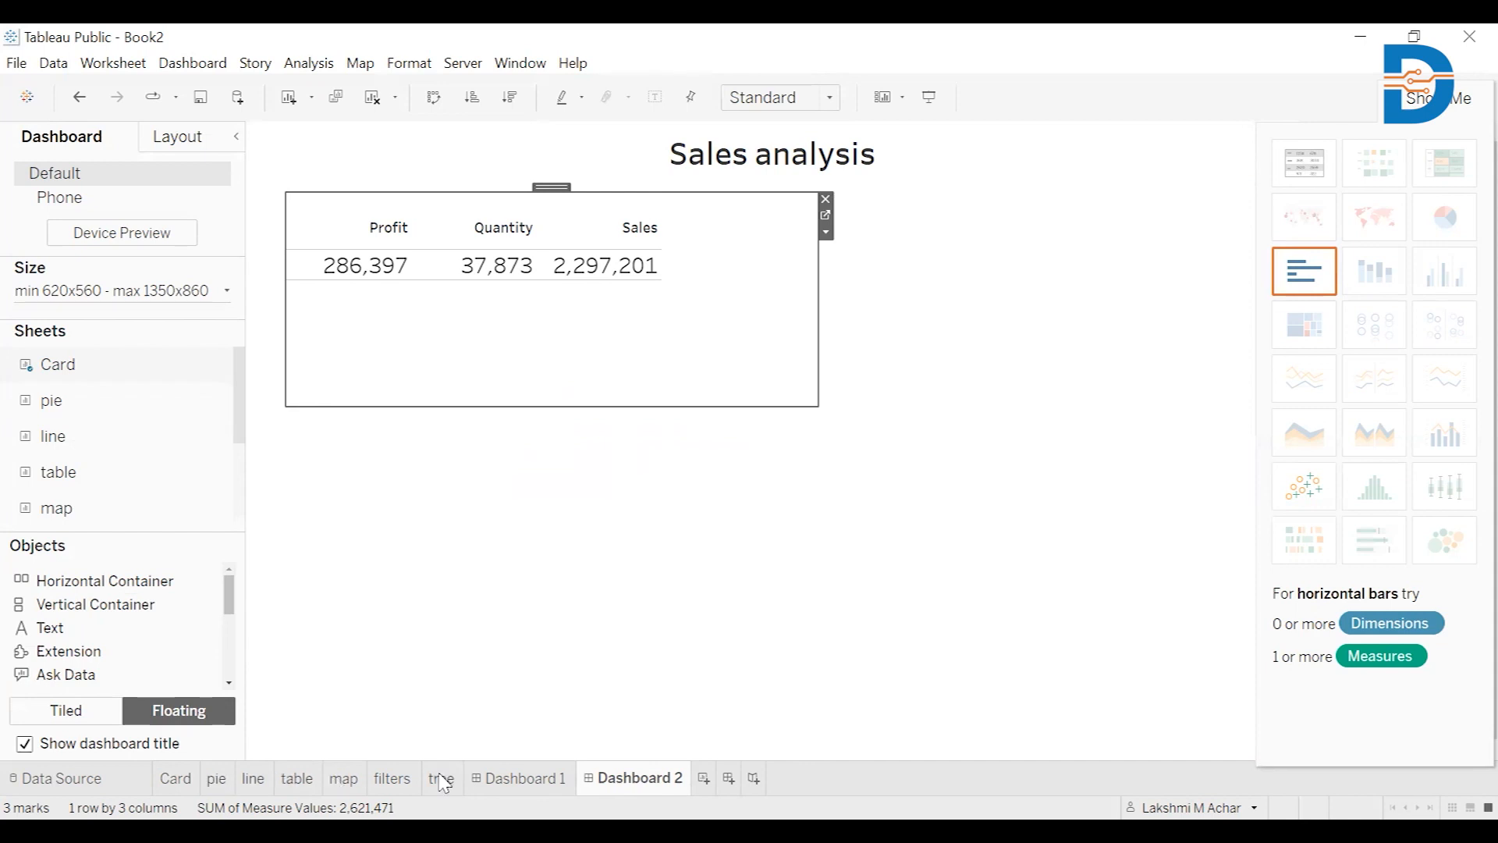
{"action": "left_click", "coordinate": [700, 534]}
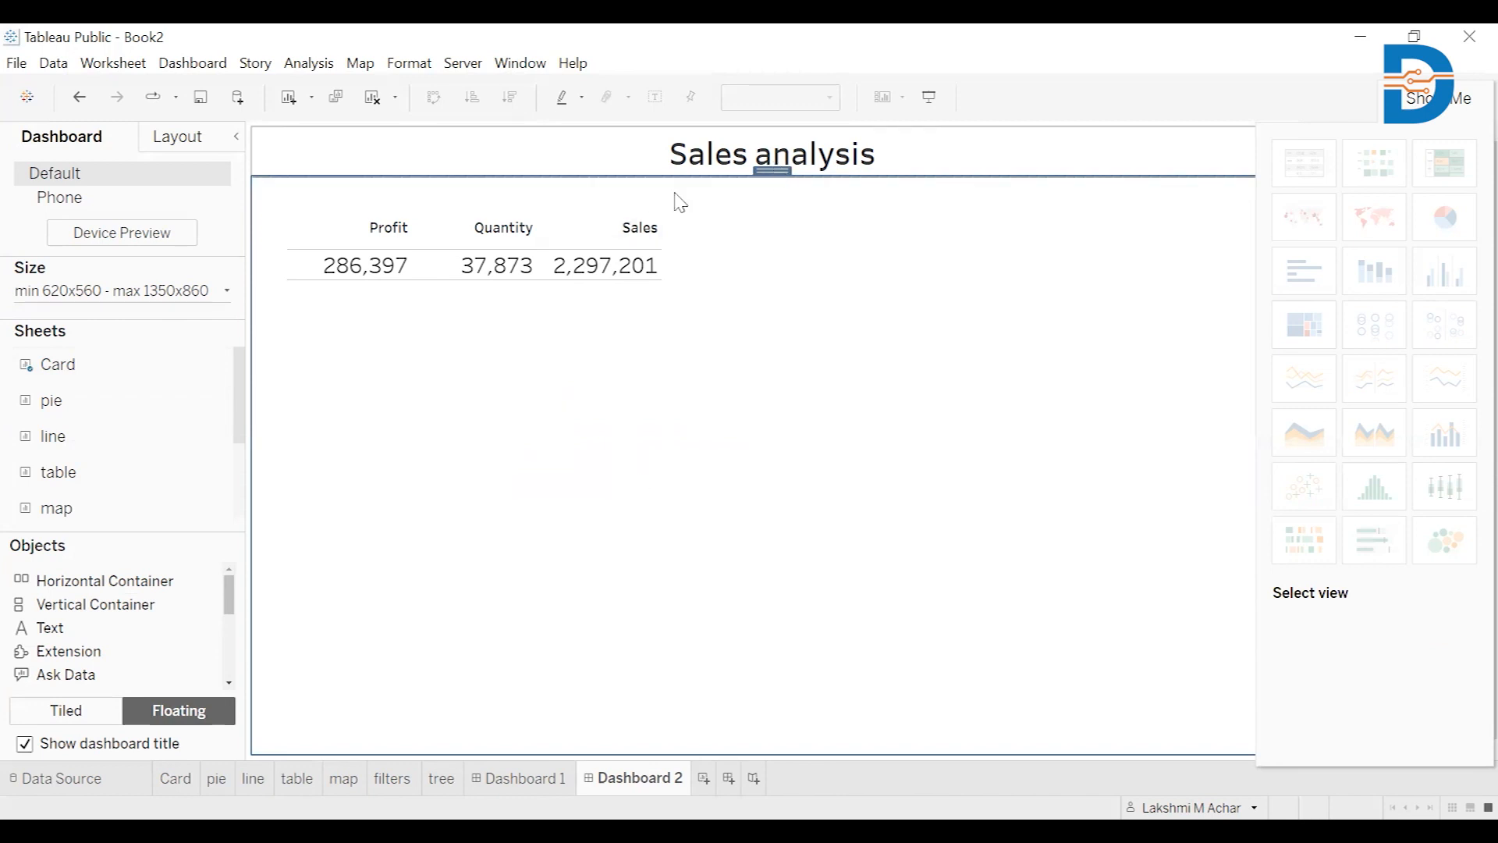
{"action": "left_click", "coordinate": [566, 204]}
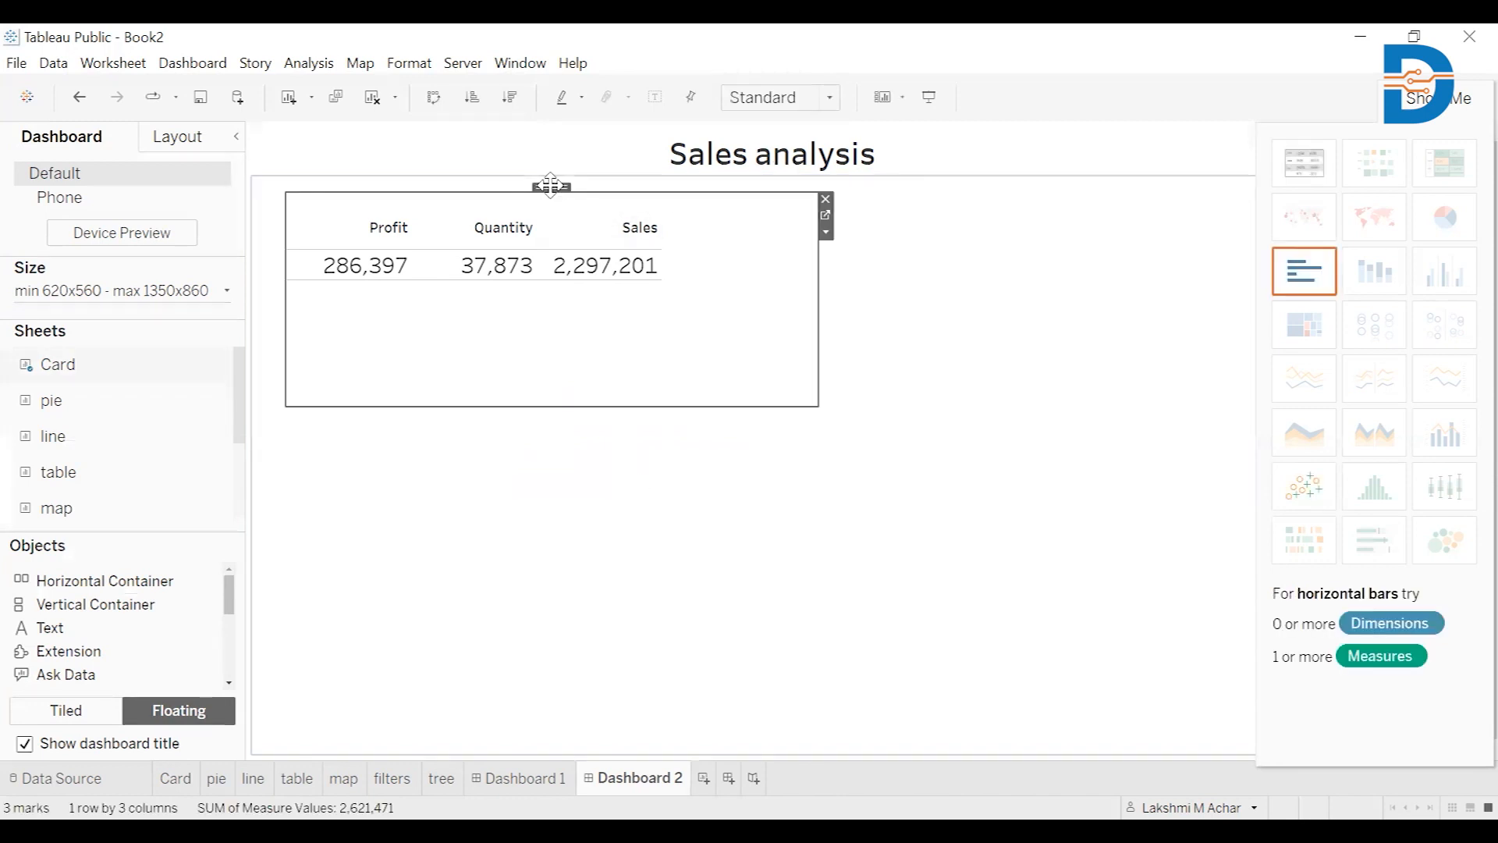
{"action": "left_click_drag", "start_coordinate": [552, 183], "coordinate": [563, 171]}
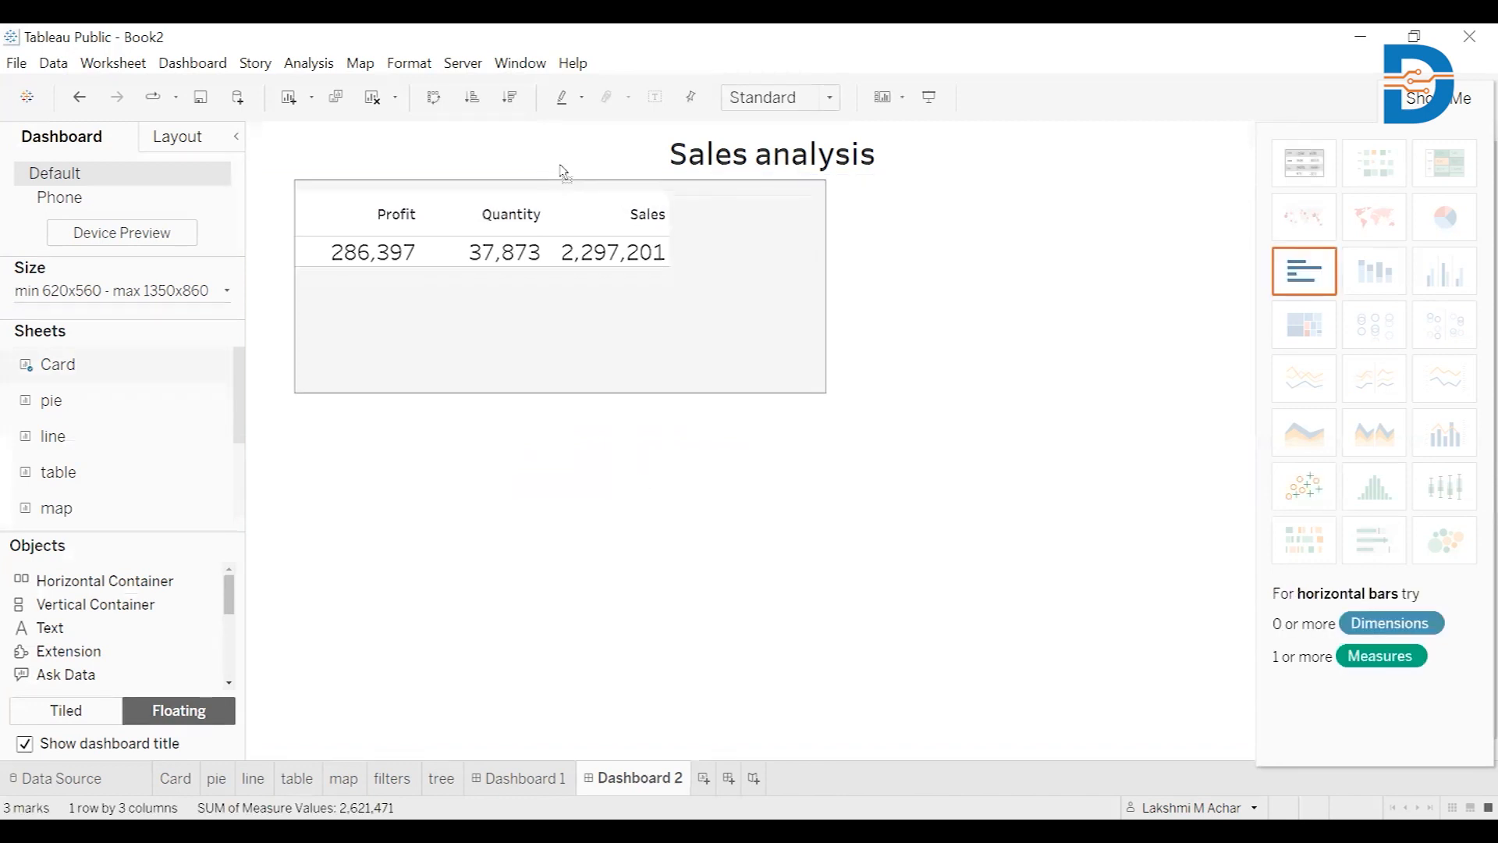
{"action": "left_click", "coordinate": [575, 621]}
{"action": "mouse_move", "coordinate": [194, 434]}
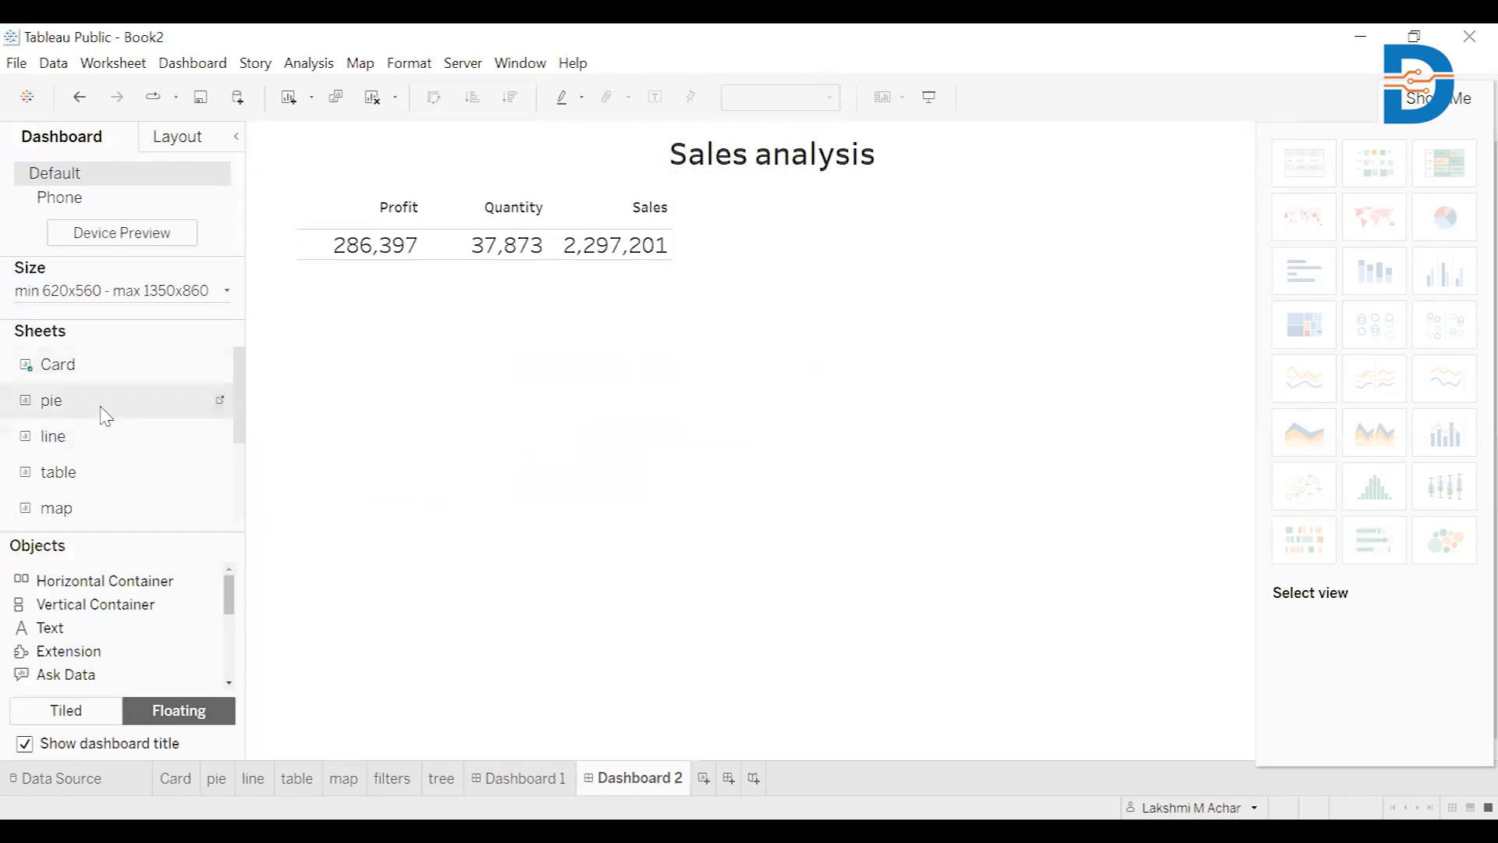
Add the pie chart sheet and move it up under the KPI card
{"action": "left_click_drag", "start_coordinate": [109, 415], "coordinate": [379, 382]}
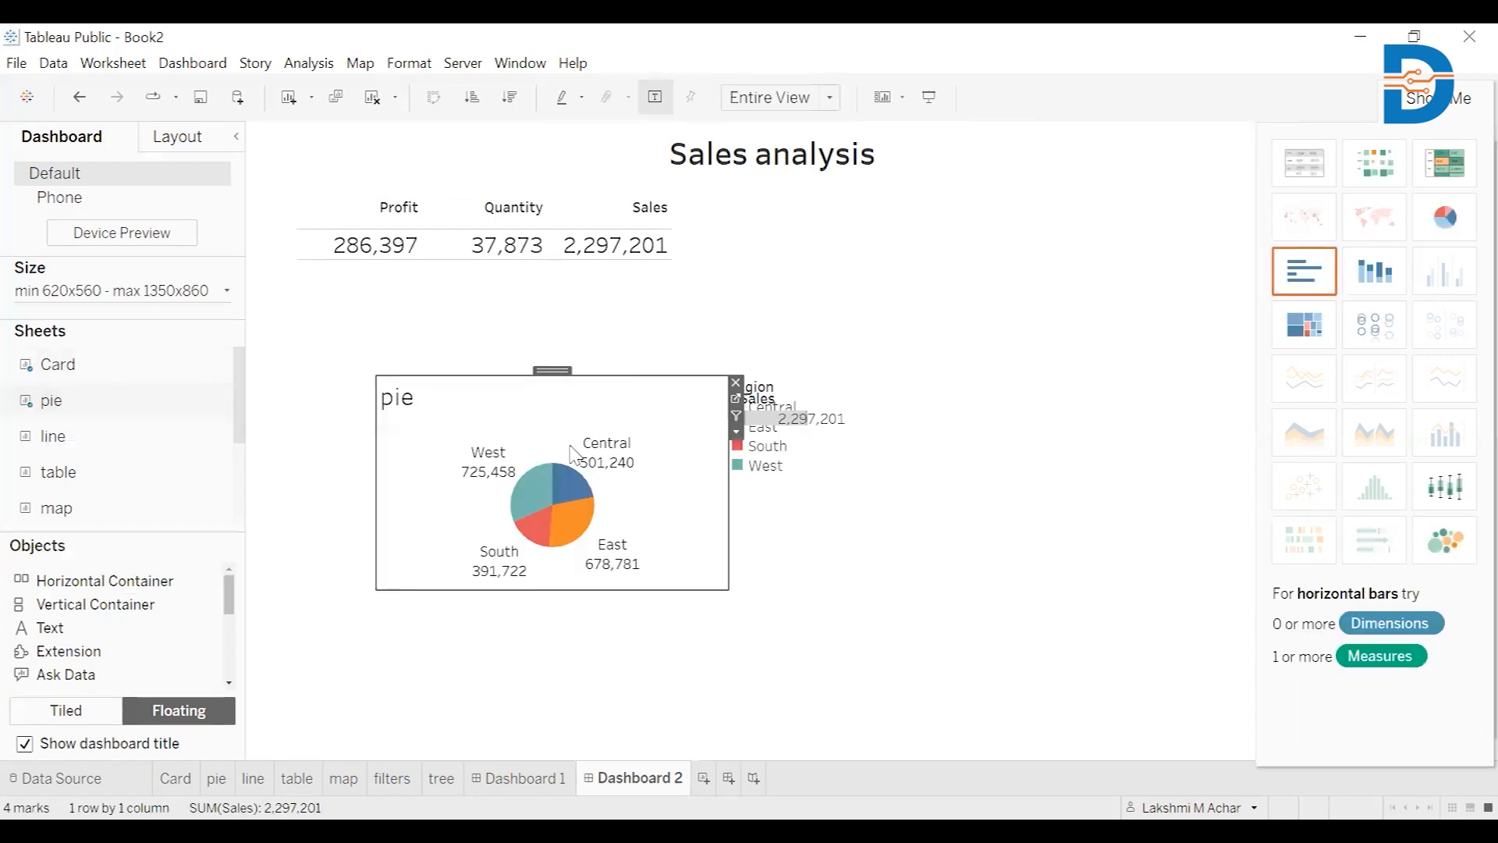
{"action": "left_click_drag", "start_coordinate": [552, 371], "coordinate": [428, 294]}
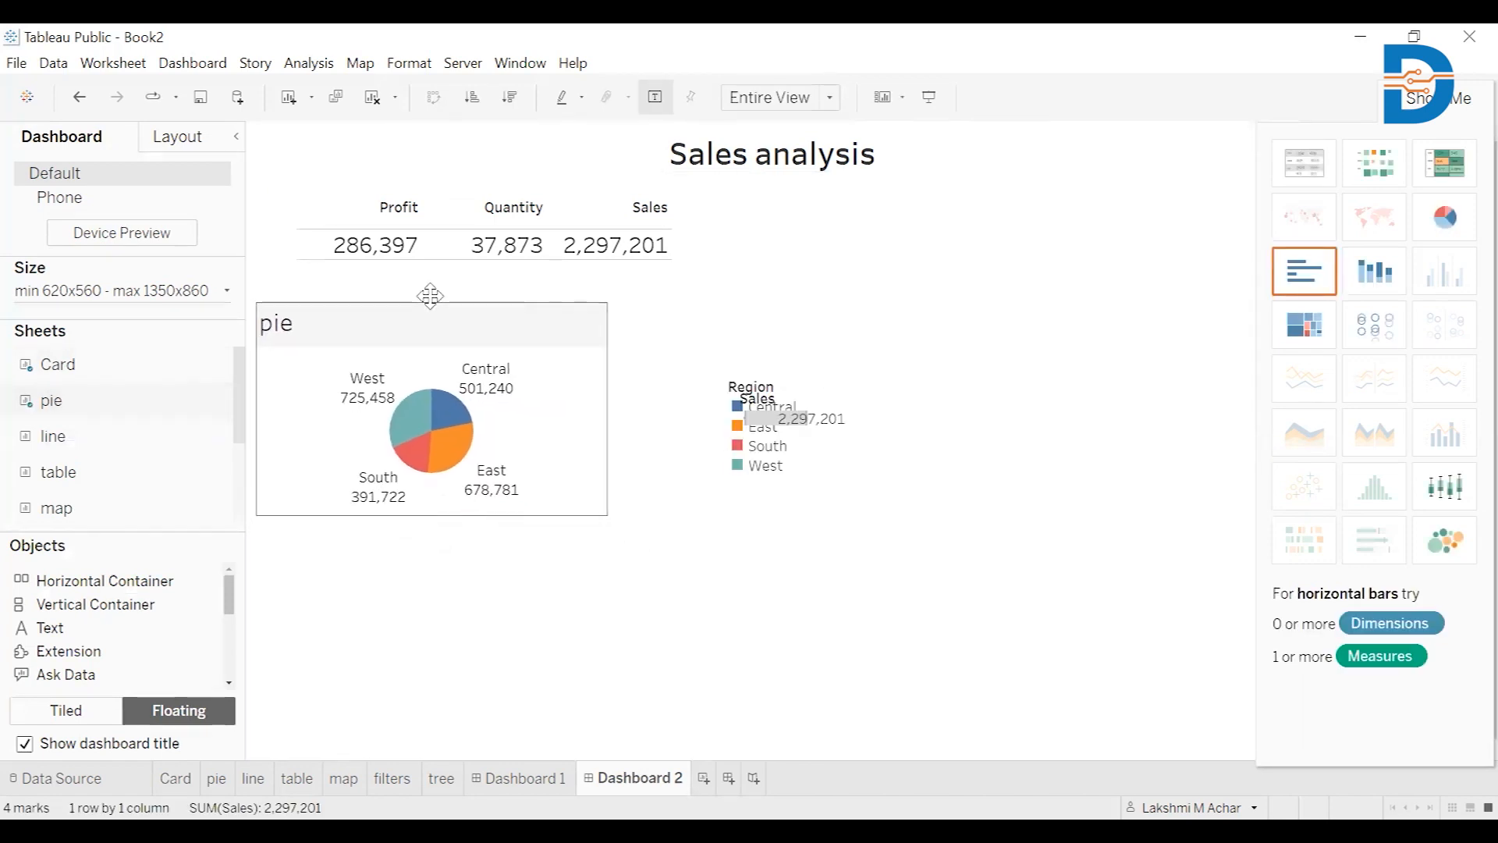
{"action": "left_click", "coordinate": [650, 571]}
Remove the stray floating Sales total and the Region legend from the dashboard
{"action": "left_click", "coordinate": [815, 415]}
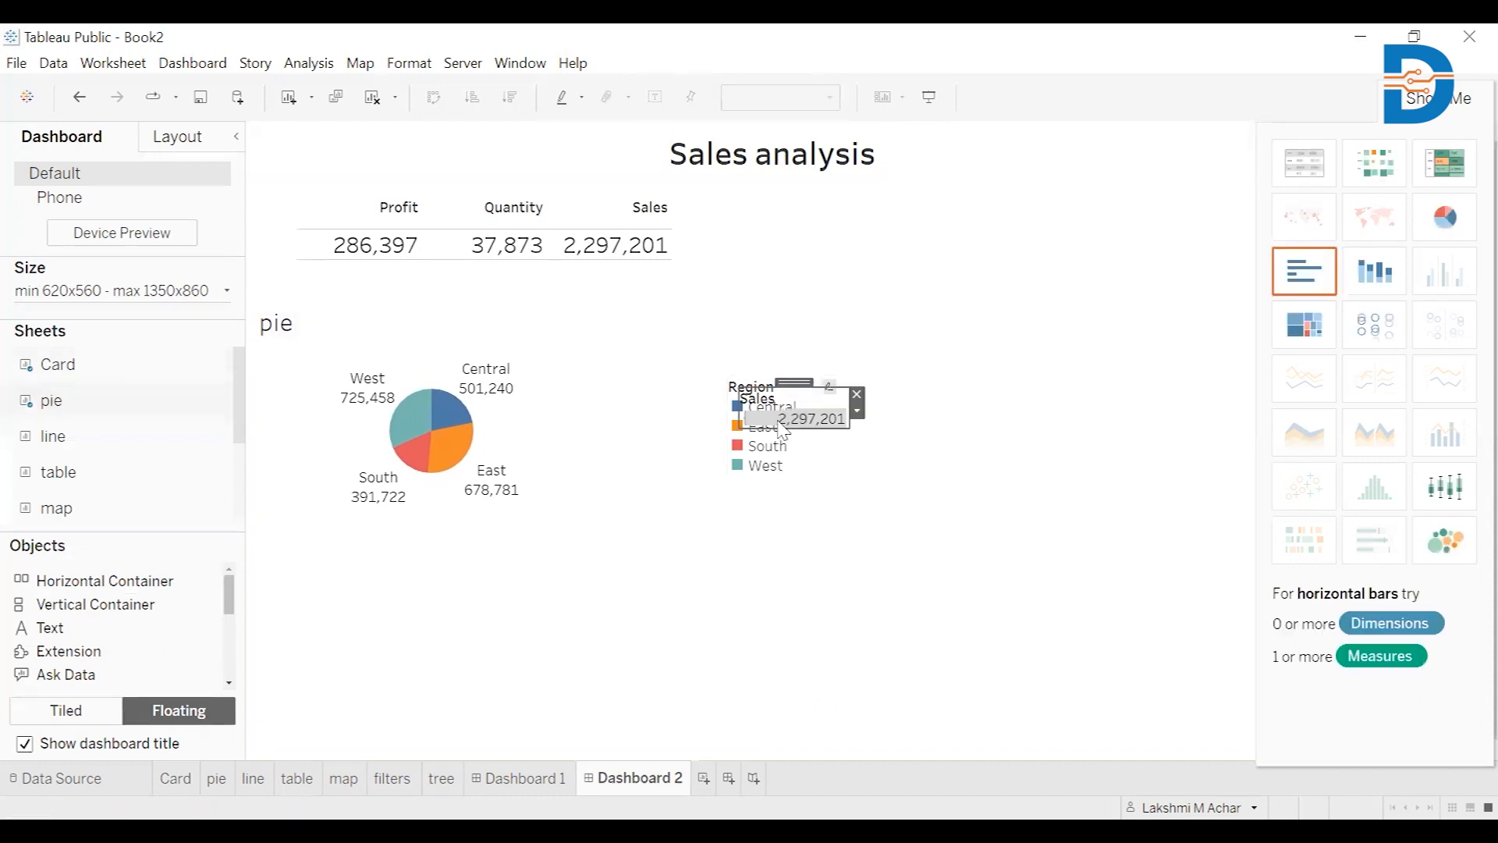
{"action": "left_click", "coordinate": [857, 395]}
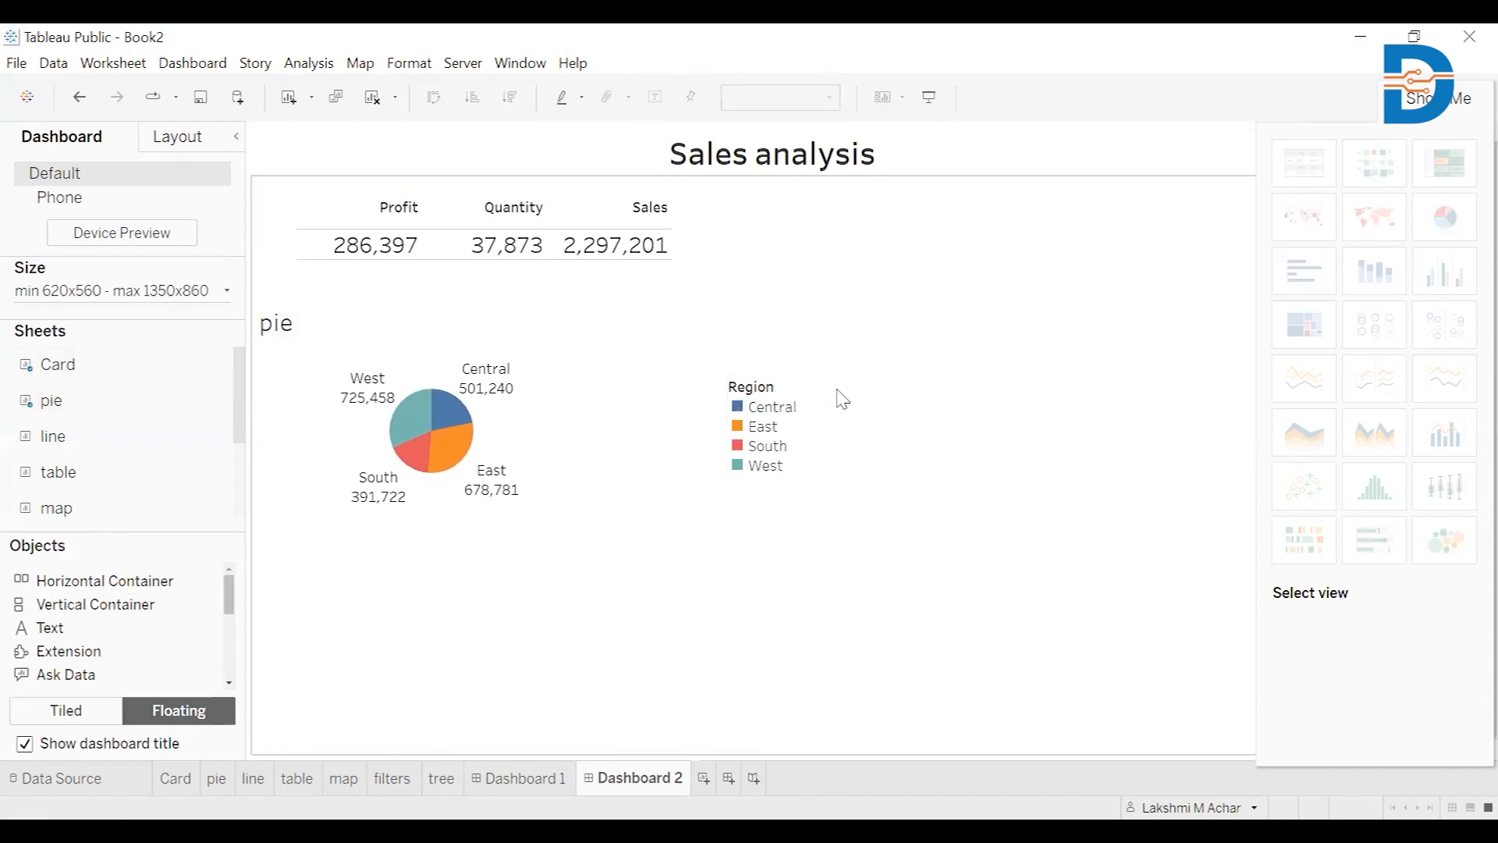
{"action": "left_click", "coordinate": [784, 387]}
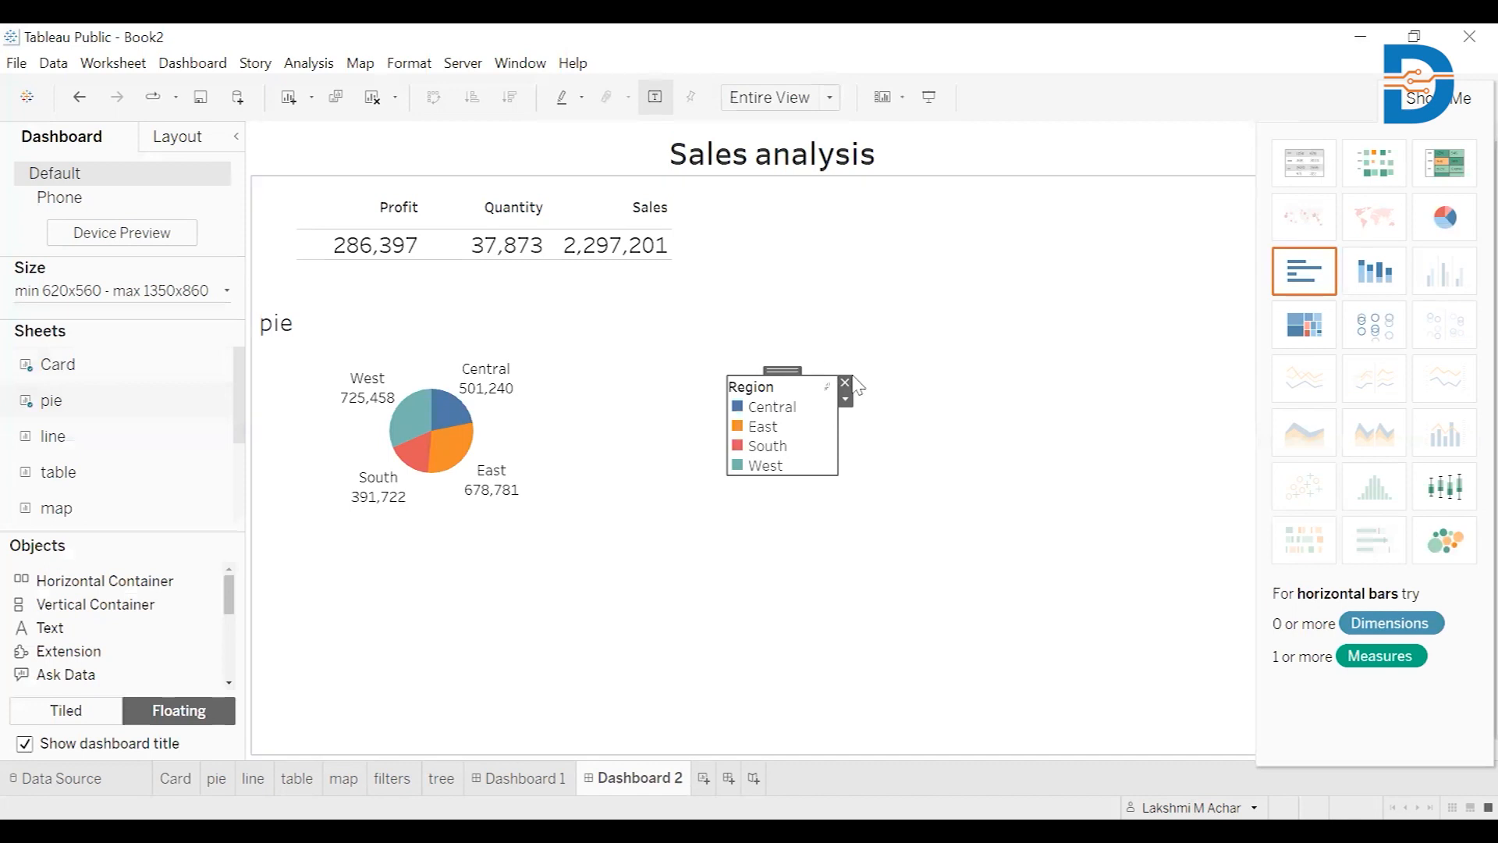
{"action": "left_click", "coordinate": [793, 371]}
{"action": "left_click", "coordinate": [809, 411]}
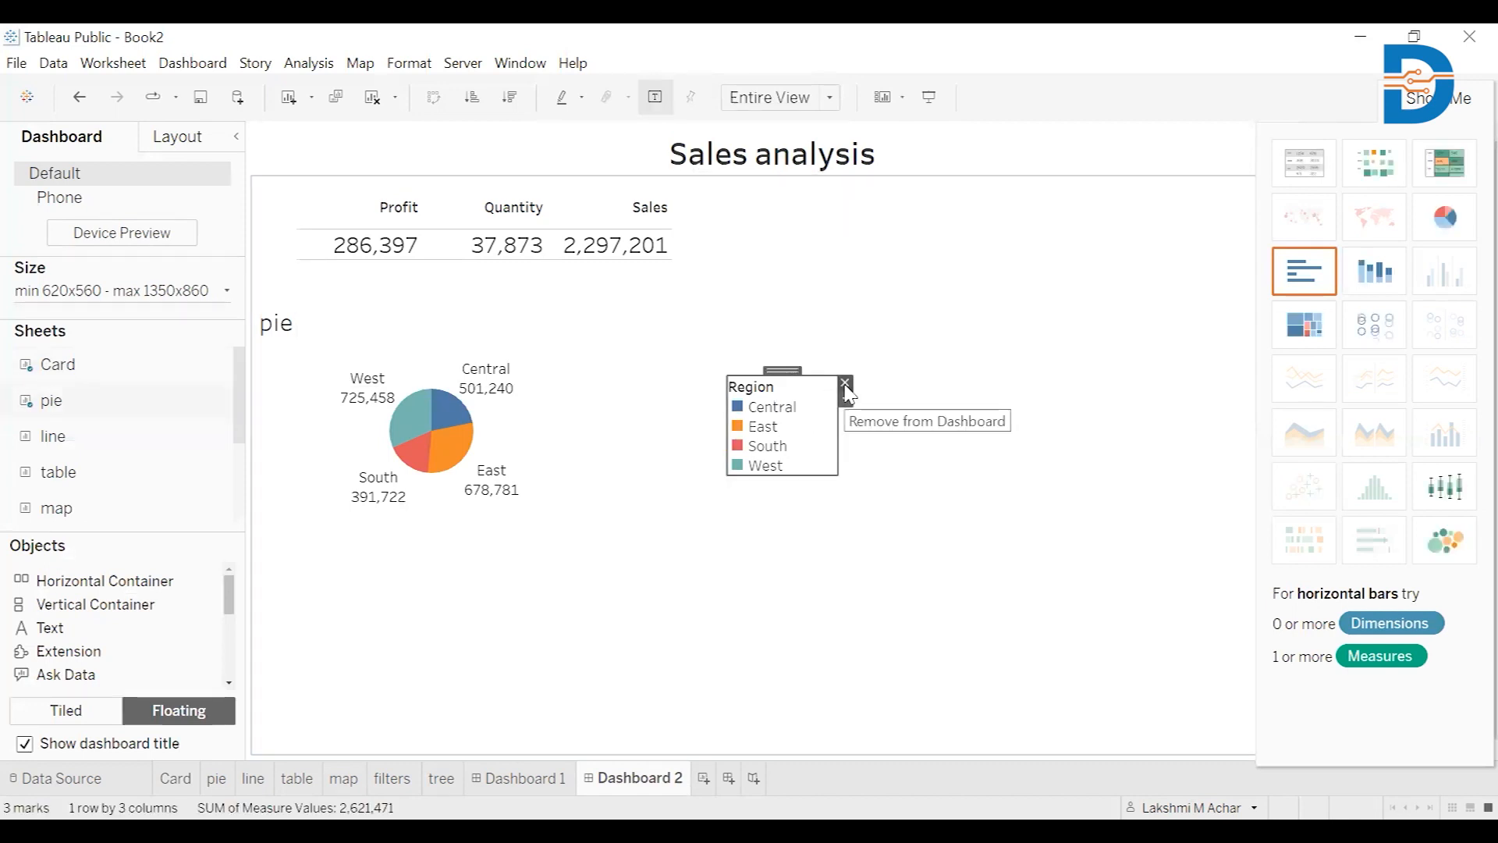
{"action": "left_click", "coordinate": [845, 385]}
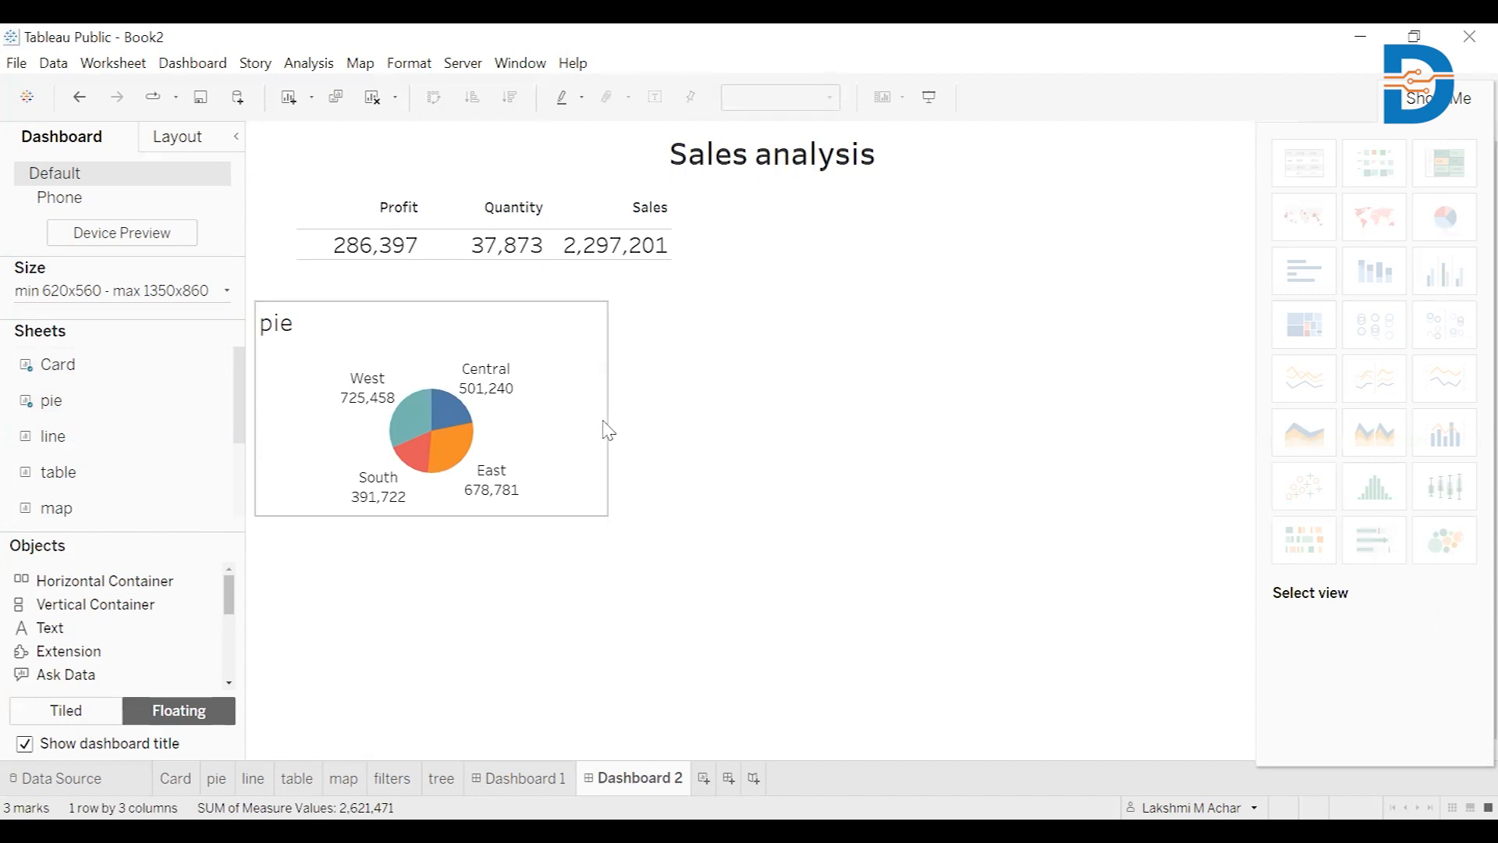
{"action": "left_click", "coordinate": [612, 427]}
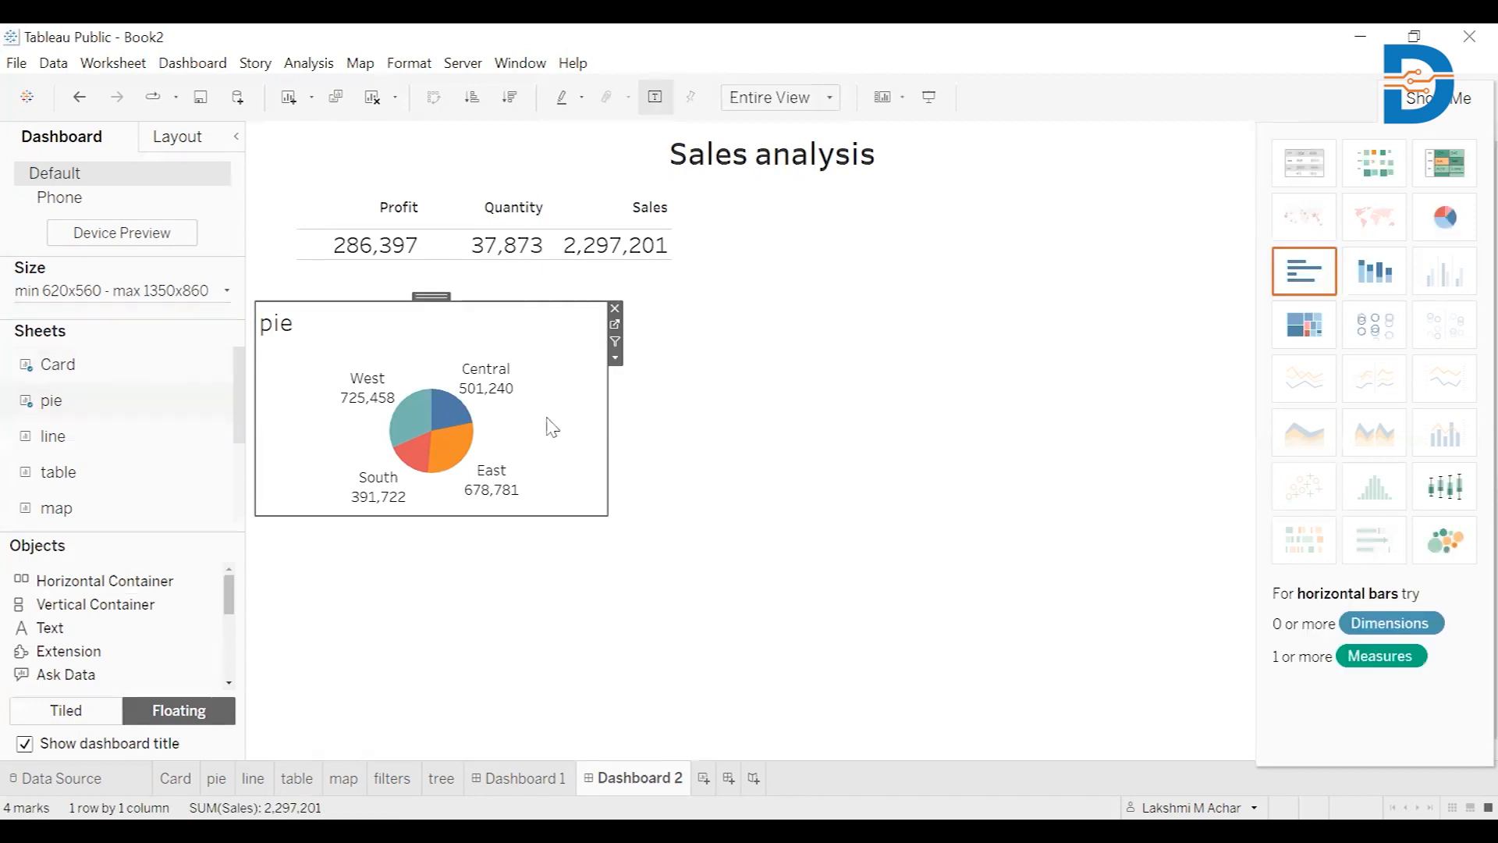
{"action": "left_click", "coordinate": [458, 605]}
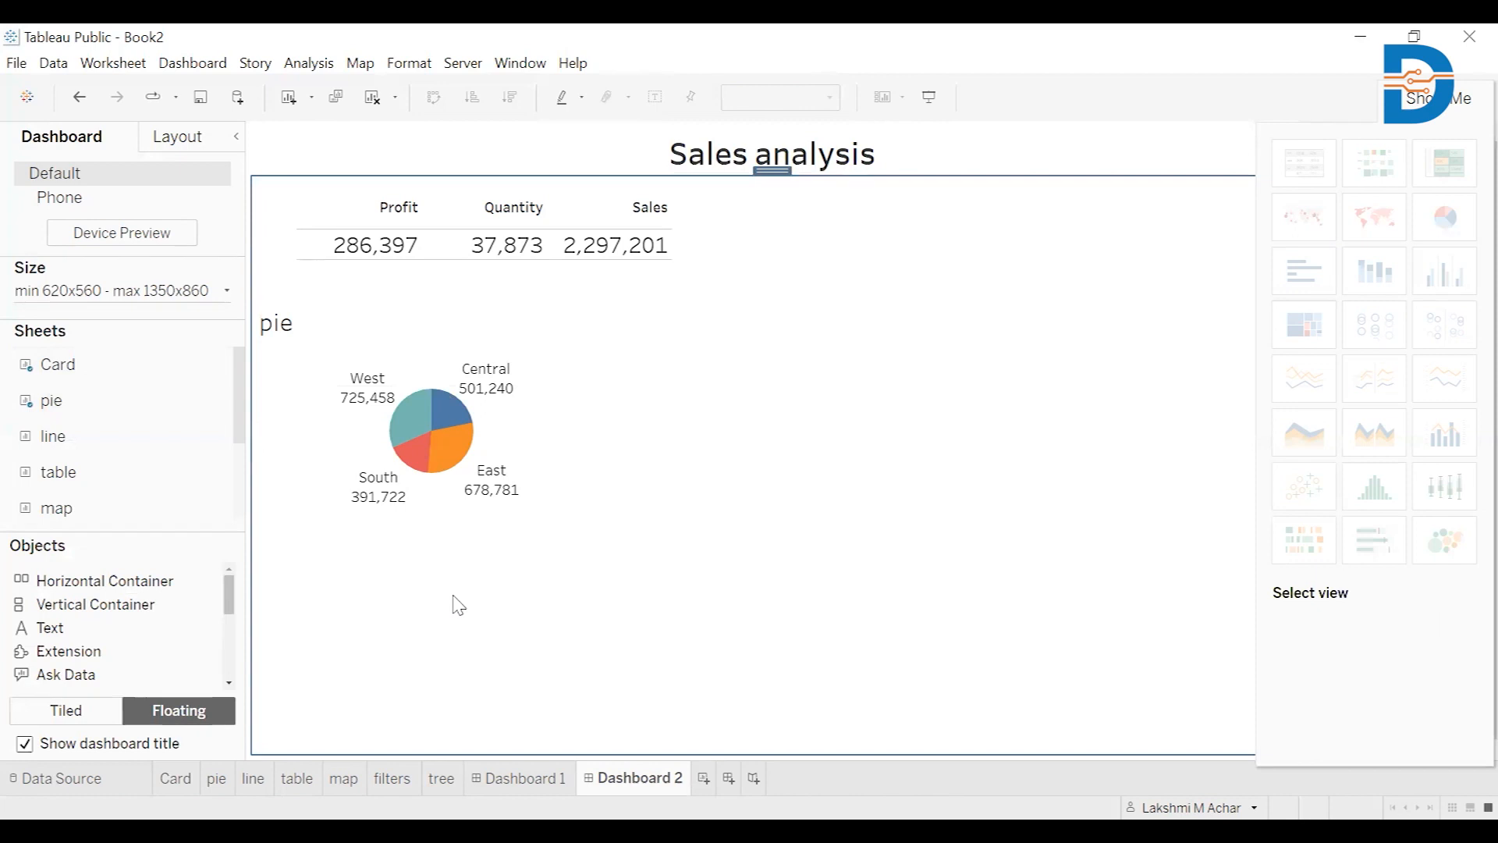
{"action": "left_click", "coordinate": [153, 439]}
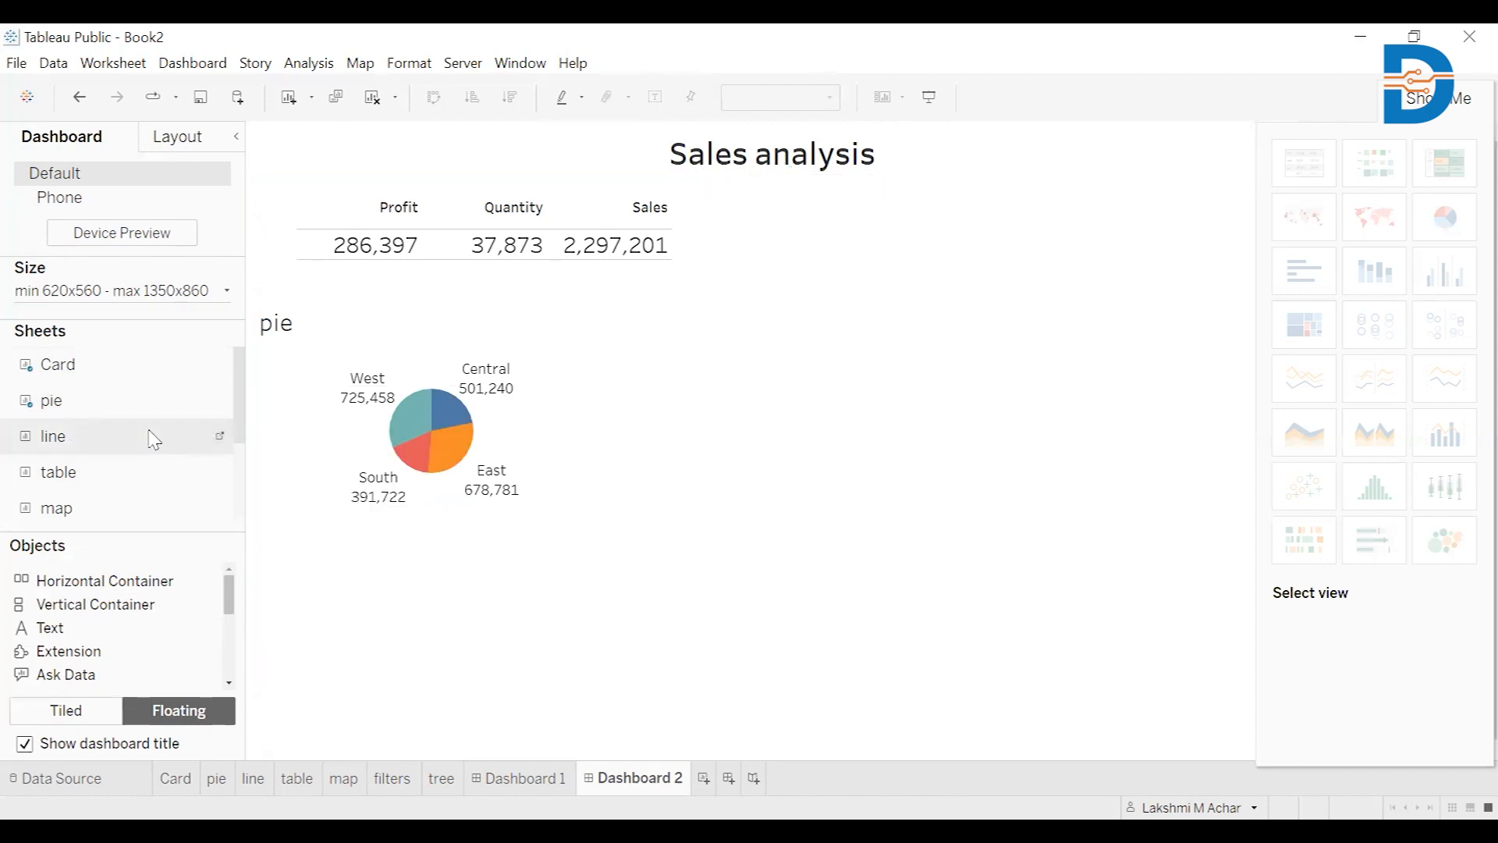
Add the line chart sheet and reposition the pie chart toward the top
{"action": "left_click_drag", "start_coordinate": [154, 439], "coordinate": [575, 327]}
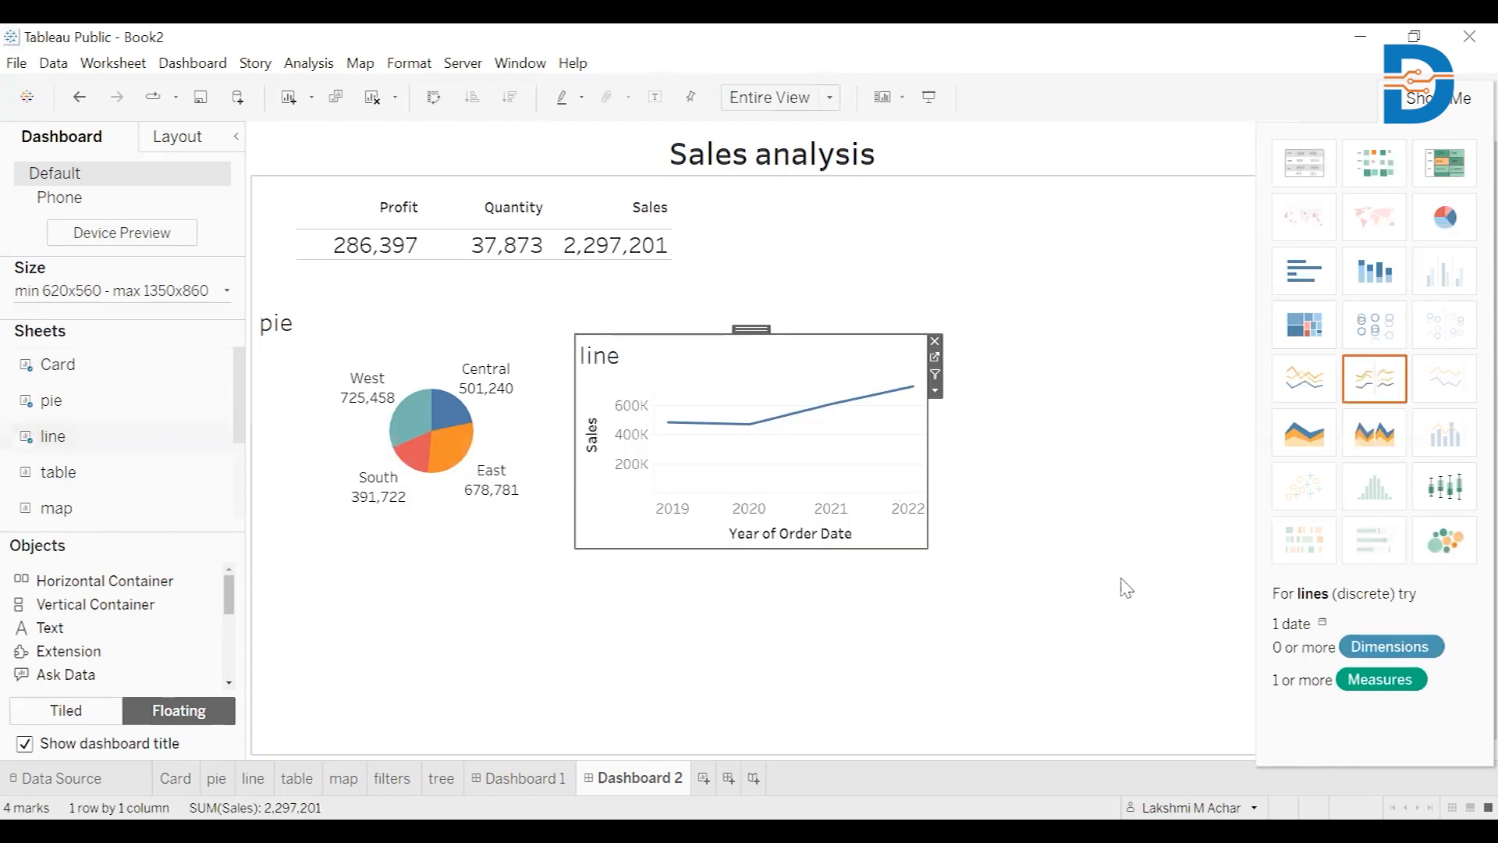
{"action": "left_click", "coordinate": [1086, 595]}
{"action": "left_click", "coordinate": [476, 444]}
{"action": "left_click_drag", "start_coordinate": [468, 331], "coordinate": [99, 531]}
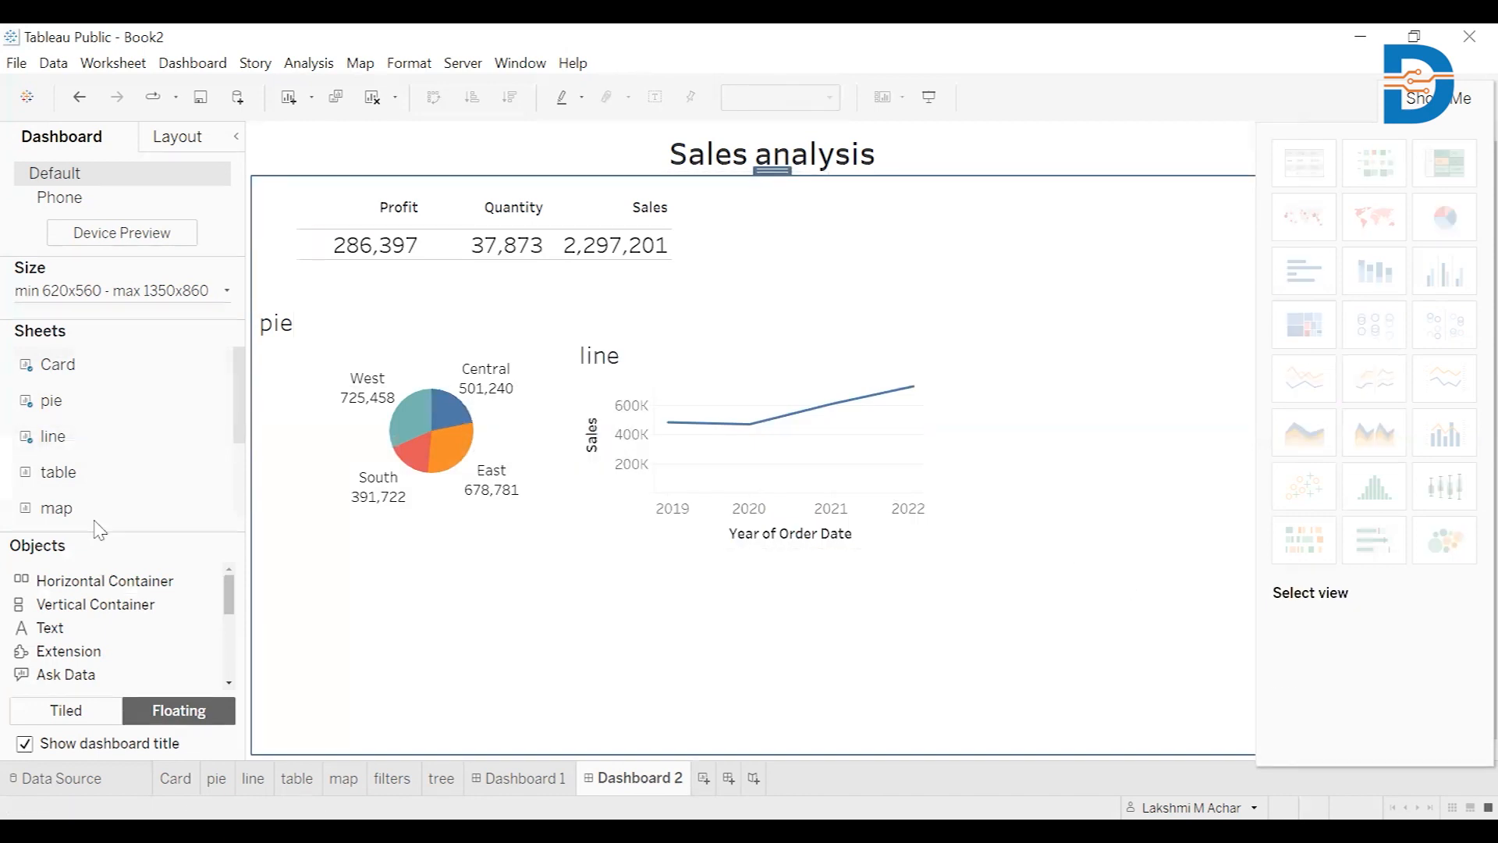
Place the Region-by-year Profit and Sales table to the right of the line chart
{"action": "double_click", "coordinate": [56, 493]}
{"action": "left_click_drag", "start_coordinate": [58, 485], "coordinate": [960, 334]}
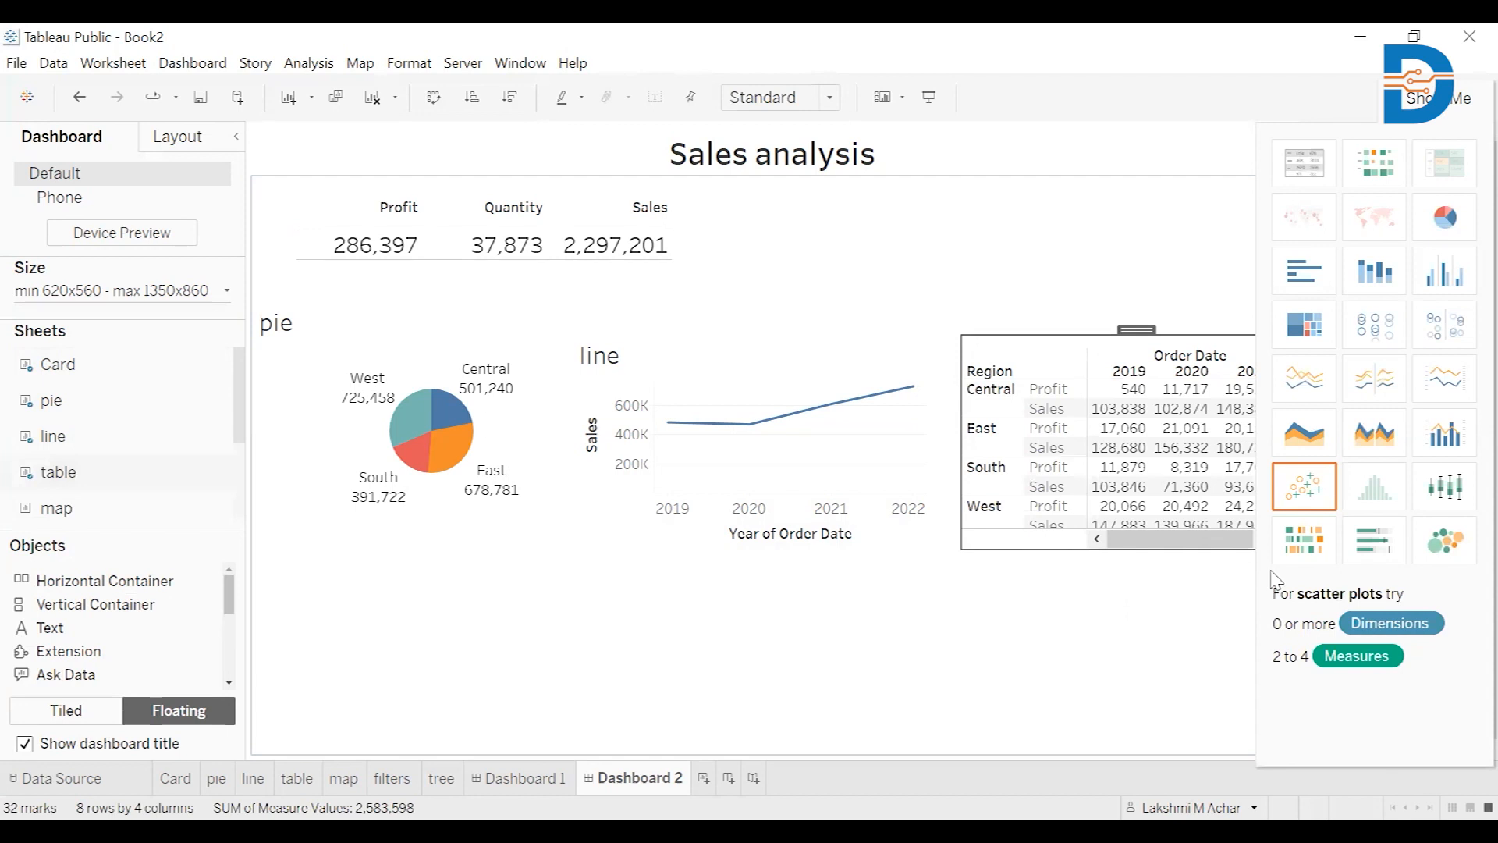
{"action": "left_click", "coordinate": [927, 668]}
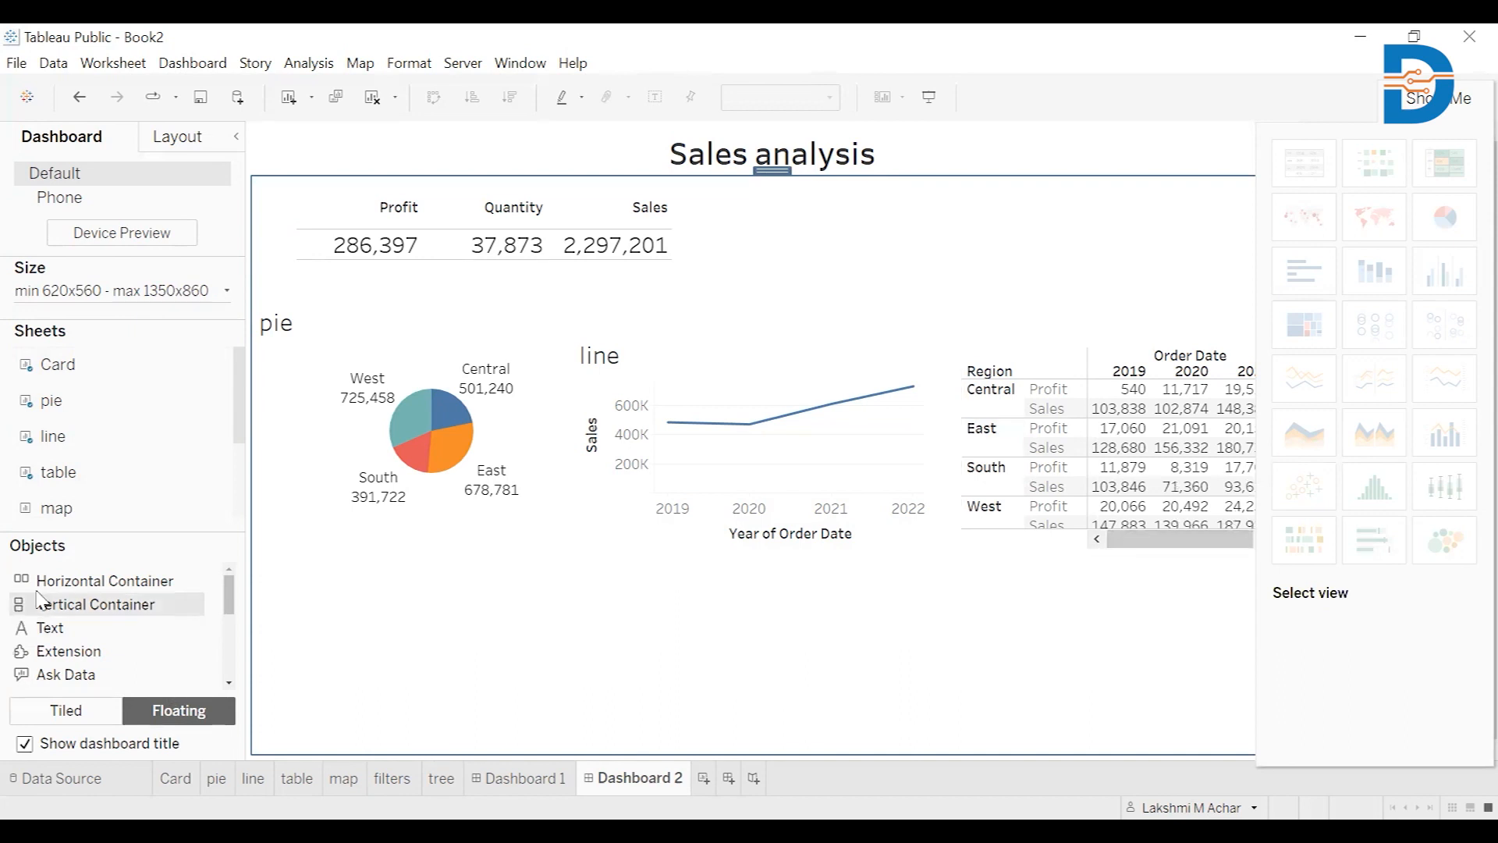
Place the map sheet at the dashboard's lower left and remove its State legend
{"action": "double_click", "coordinate": [100, 500]}
{"action": "left_click_drag", "start_coordinate": [101, 515], "coordinate": [265, 525]}
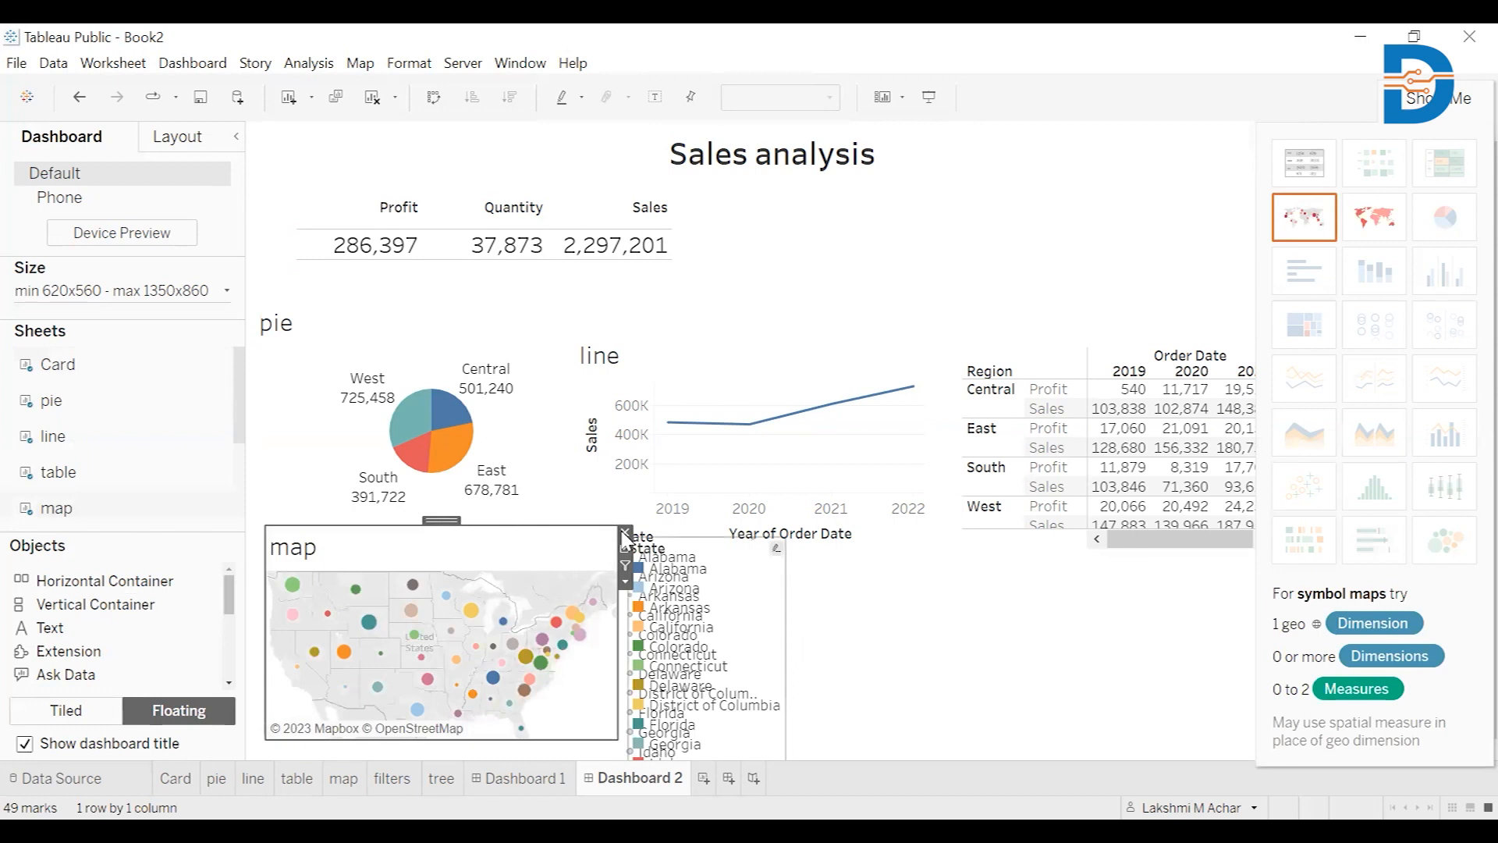
{"action": "left_click", "coordinate": [754, 622]}
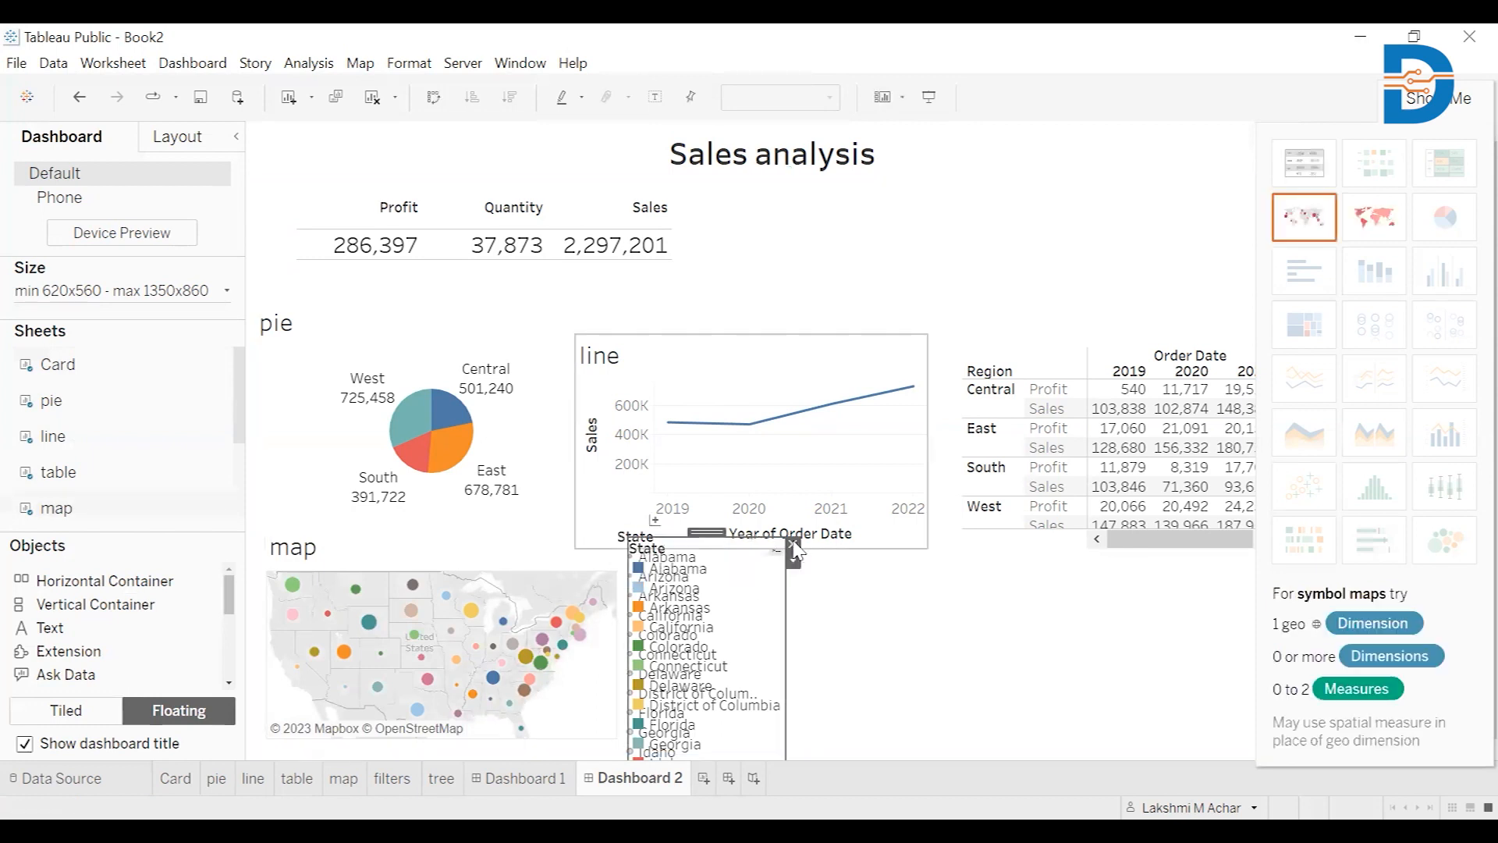
{"action": "left_click", "coordinate": [803, 596]}
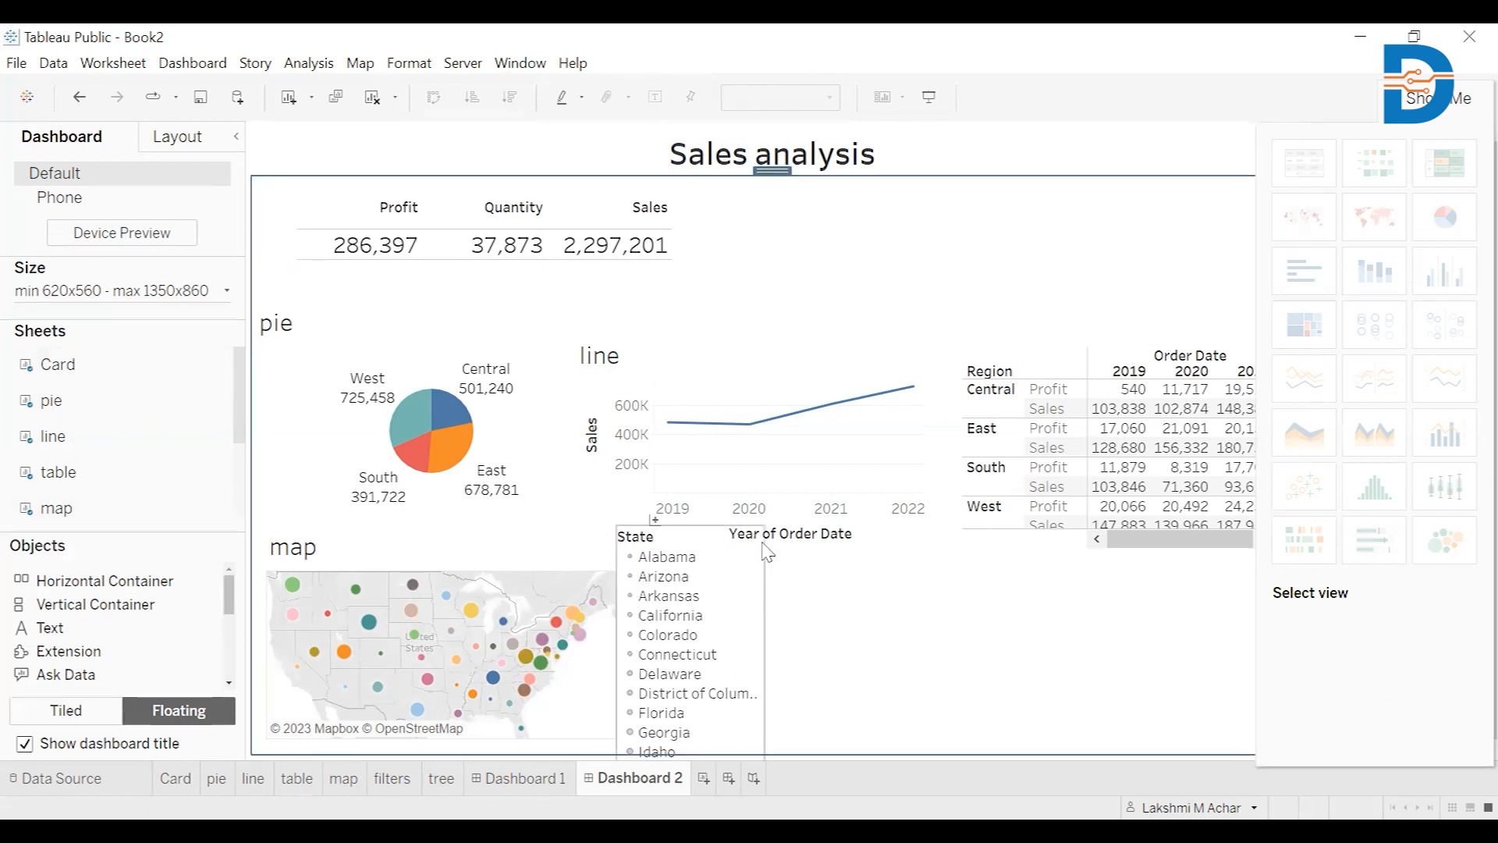
{"action": "left_click", "coordinate": [751, 636]}
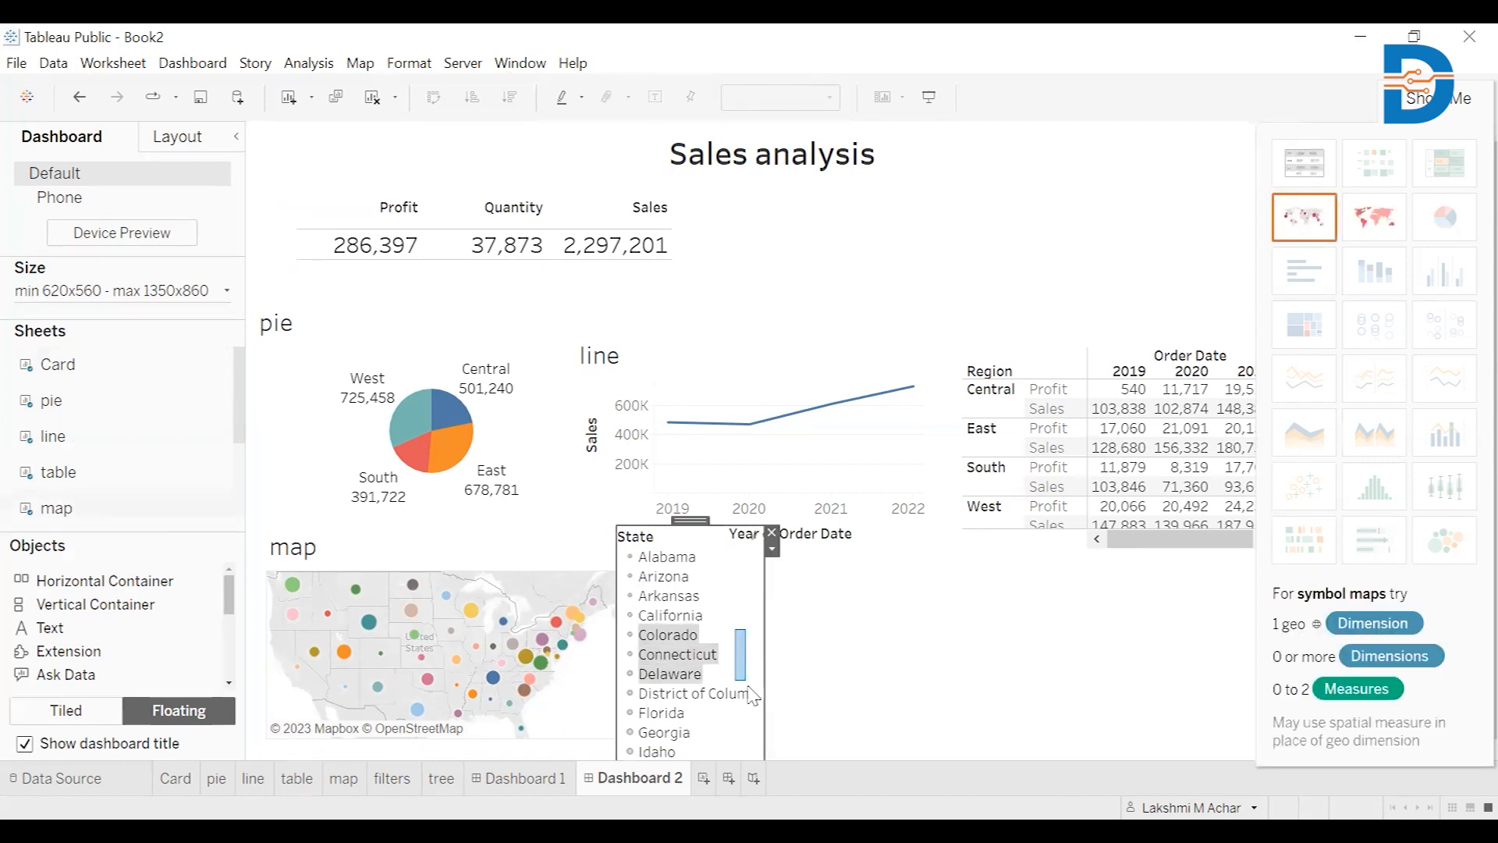
{"action": "left_click", "coordinate": [772, 533]}
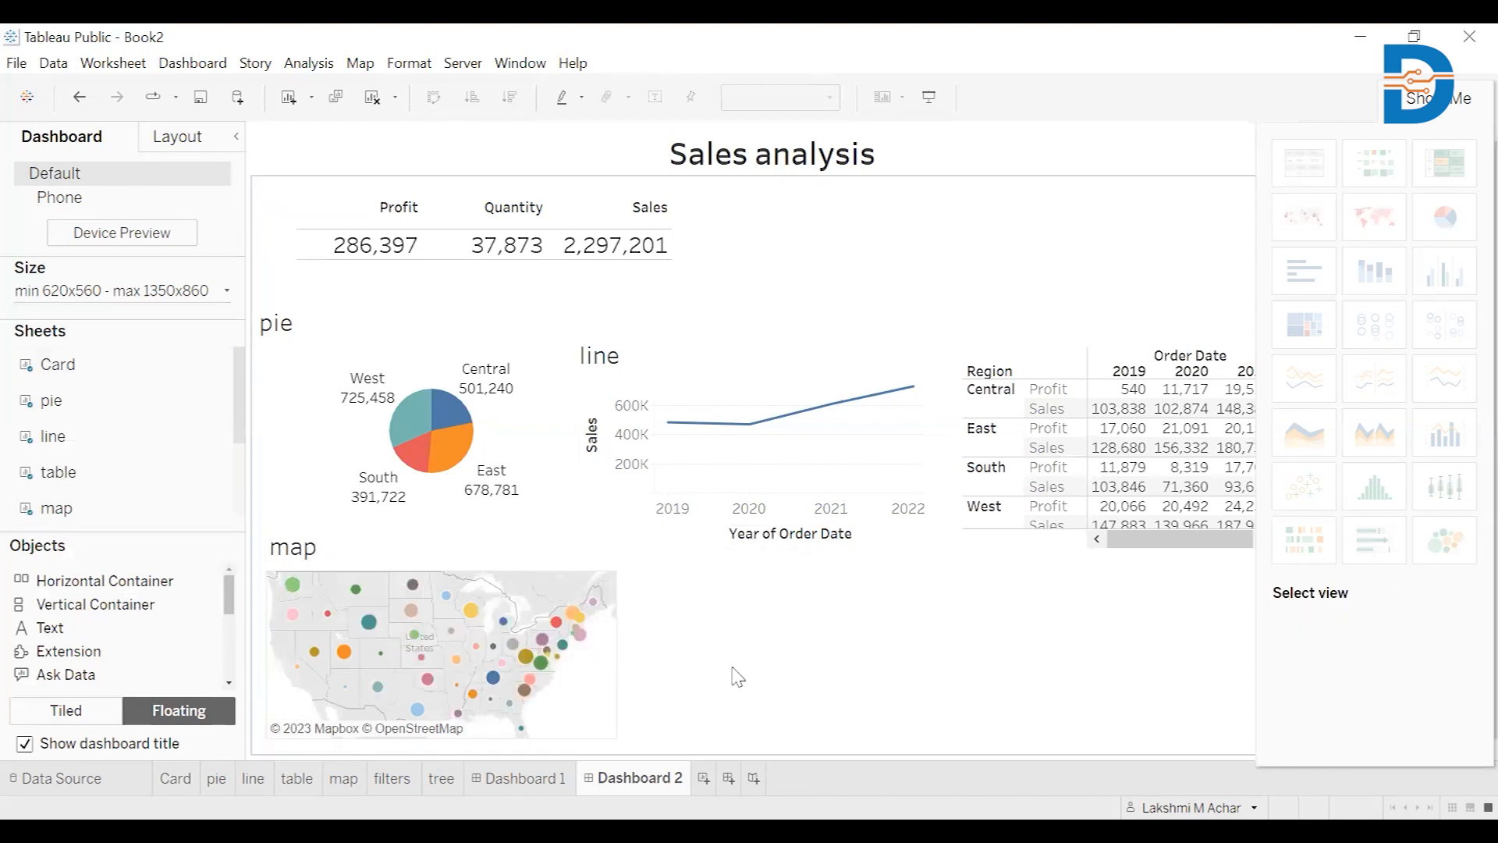
{"action": "left_click_drag", "start_coordinate": [47, 508], "coordinate": [14, 499]}
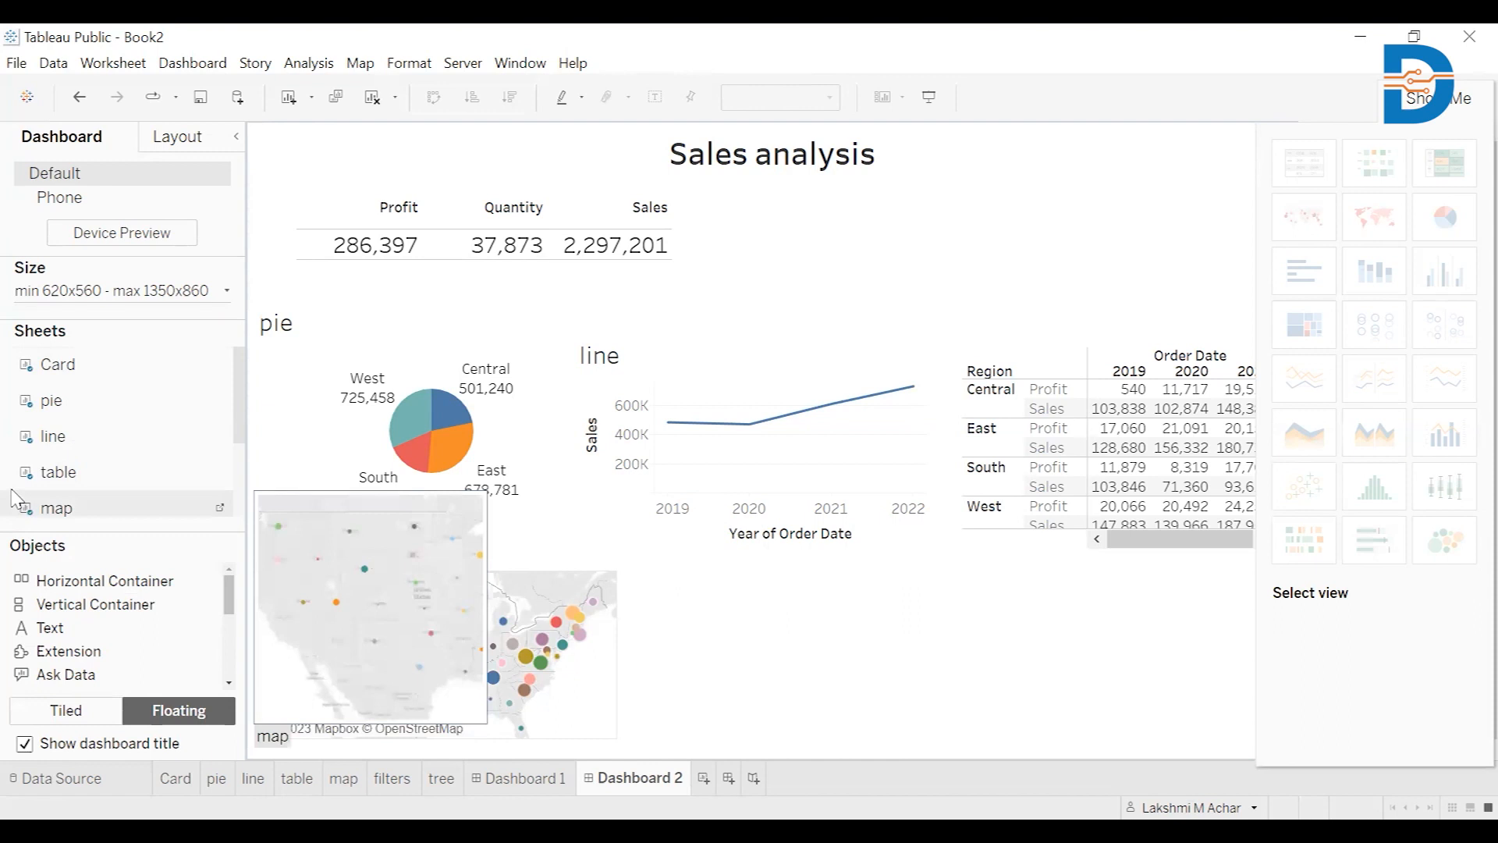
Place the Sub Category bar chart below the line chart and the treemap at lower right, removing the Sub Category legend
{"action": "scroll", "coordinate": [109, 481], "scroll_direction": "down", "scroll_amount": 2}
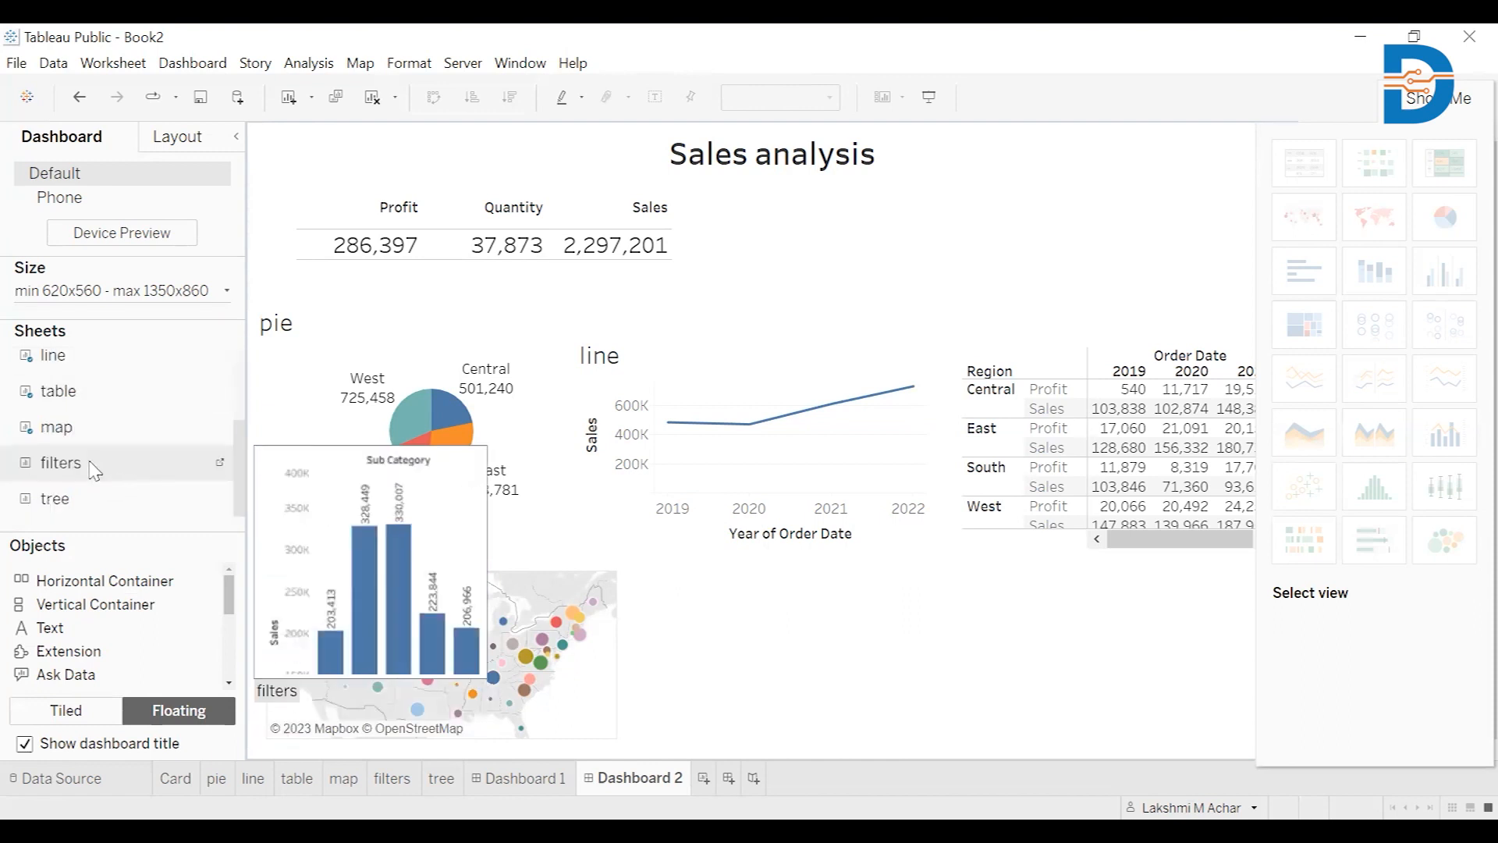
{"action": "left_click_drag", "start_coordinate": [94, 469], "coordinate": [624, 557]}
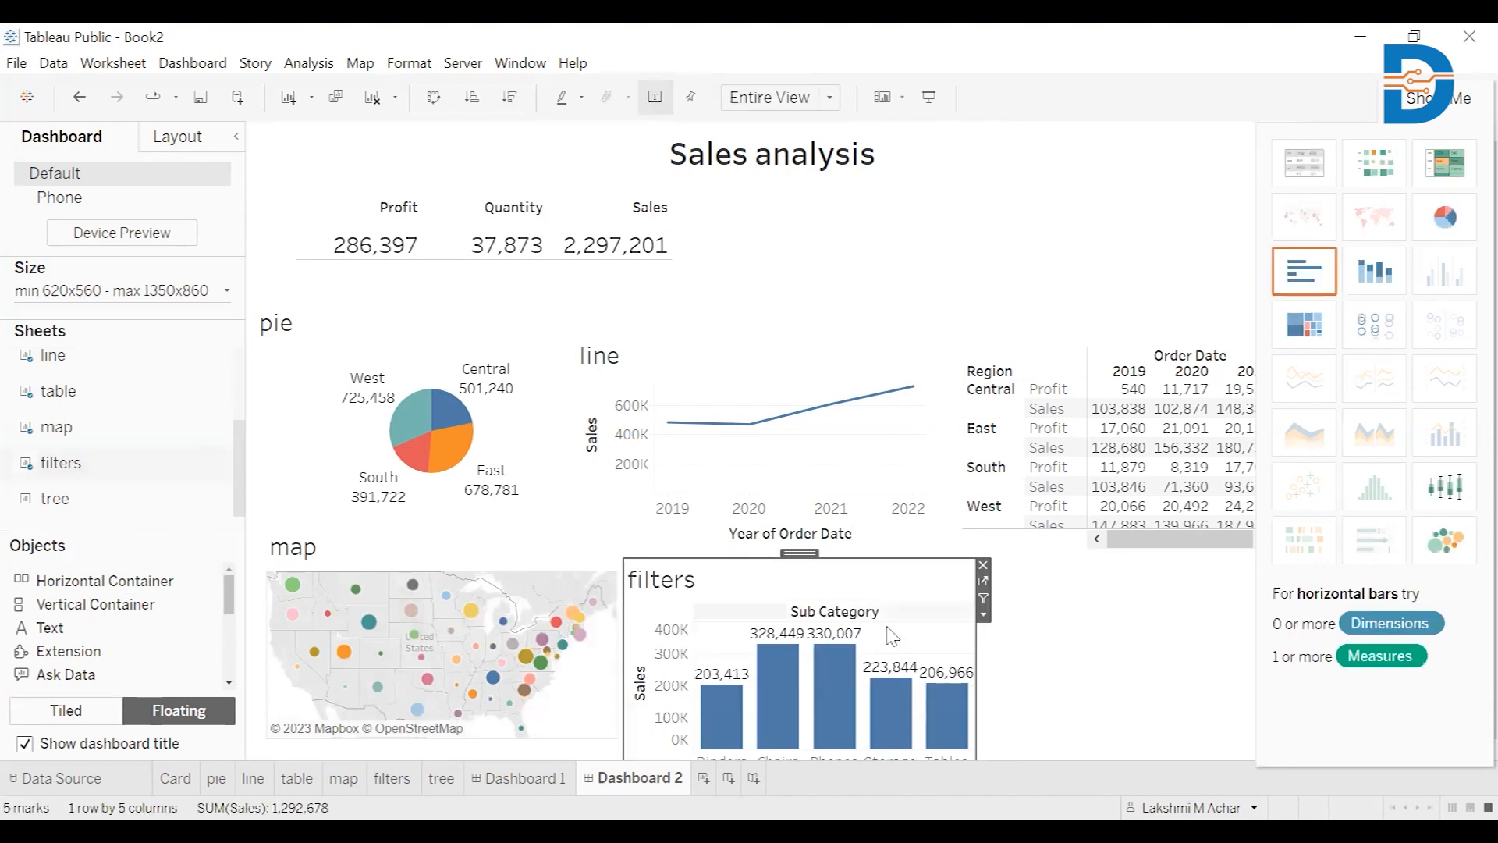
{"action": "left_click", "coordinate": [1065, 659]}
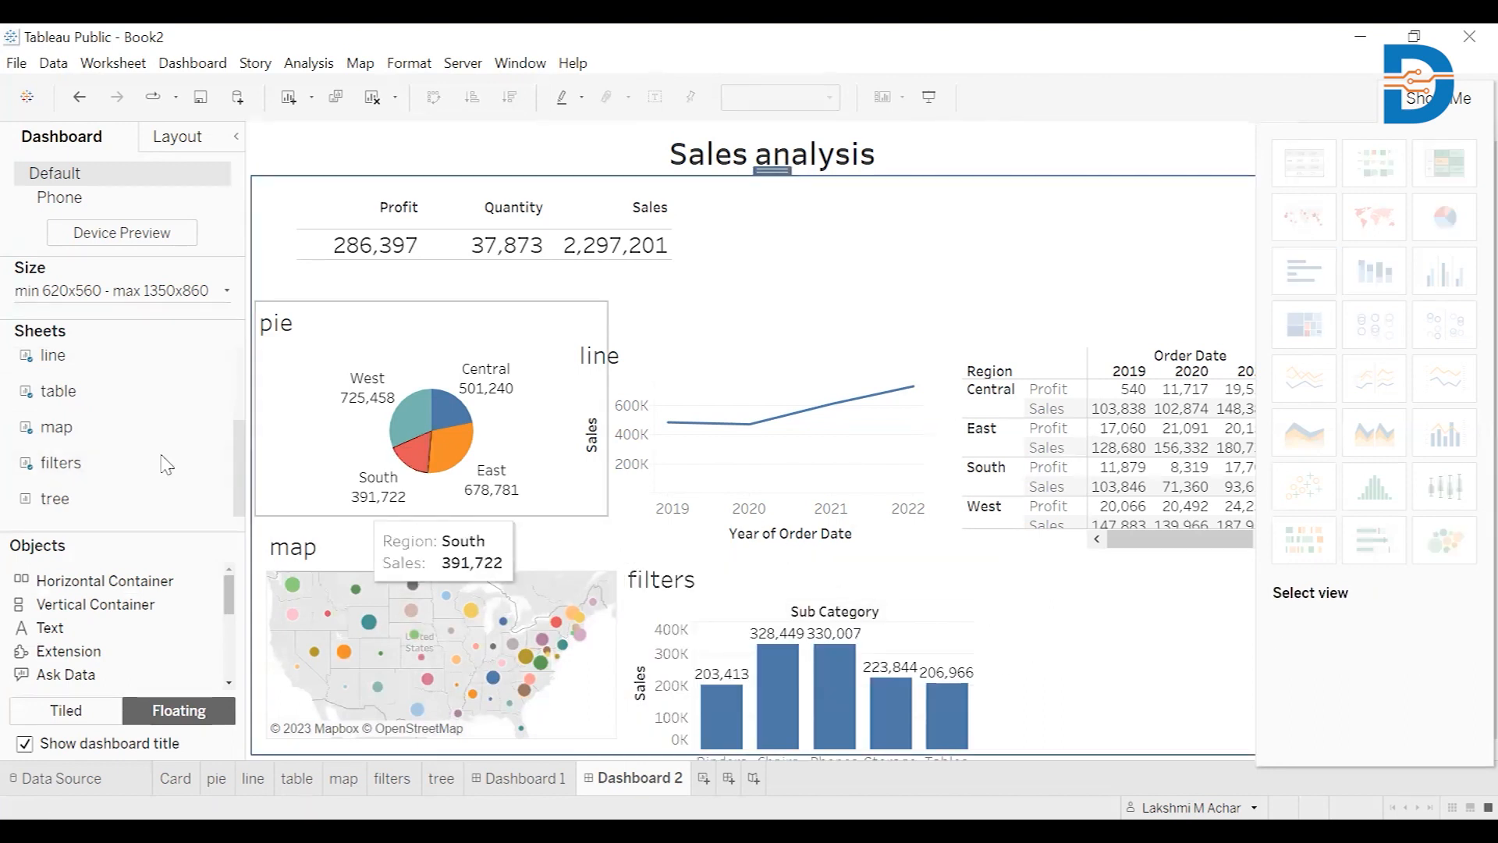
{"action": "left_click_drag", "start_coordinate": [58, 499], "coordinate": [974, 548]}
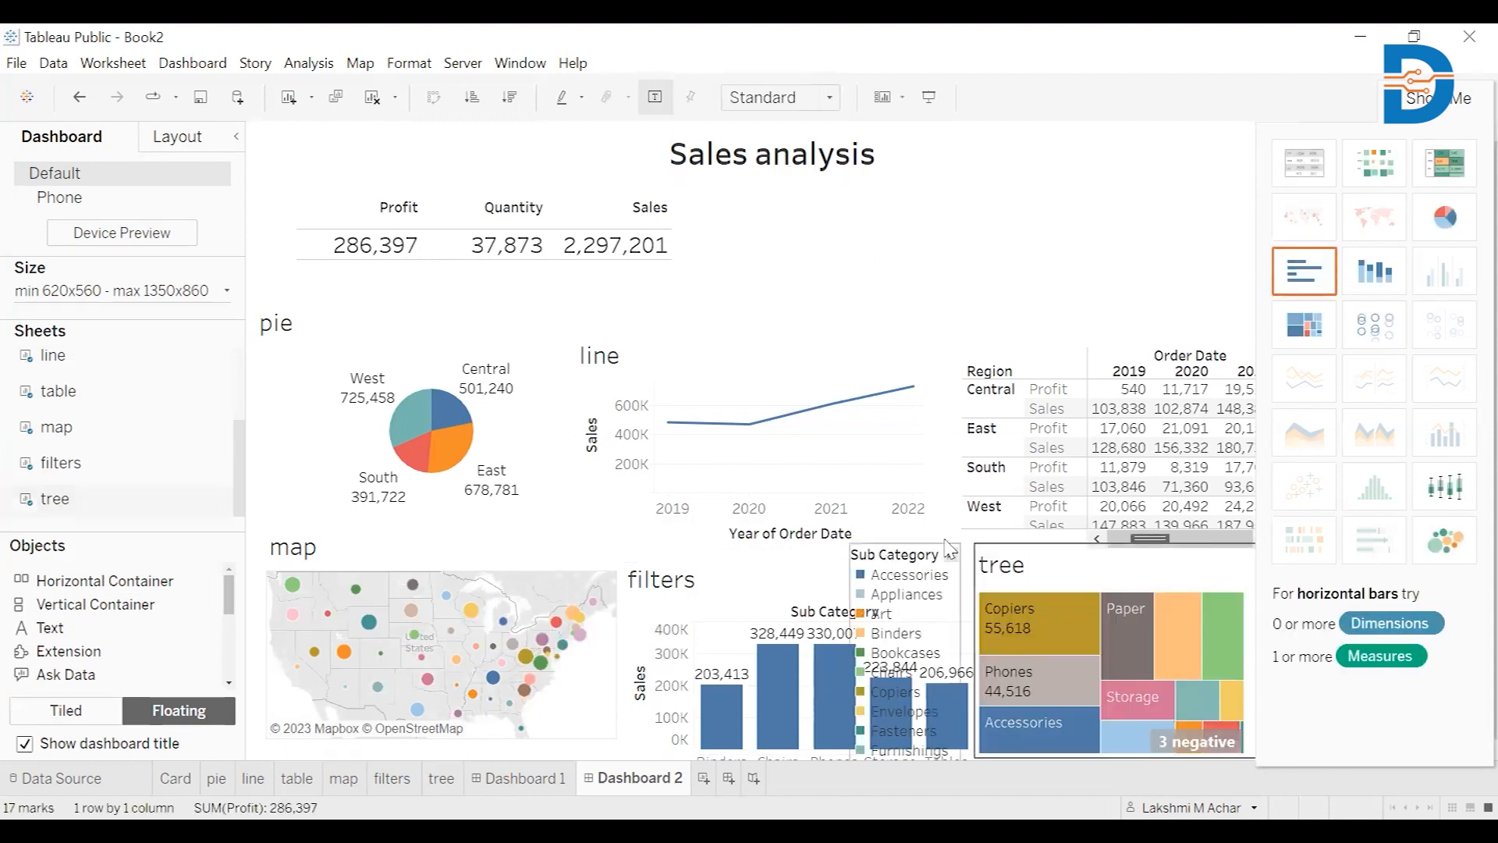
{"action": "left_click", "coordinate": [958, 566]}
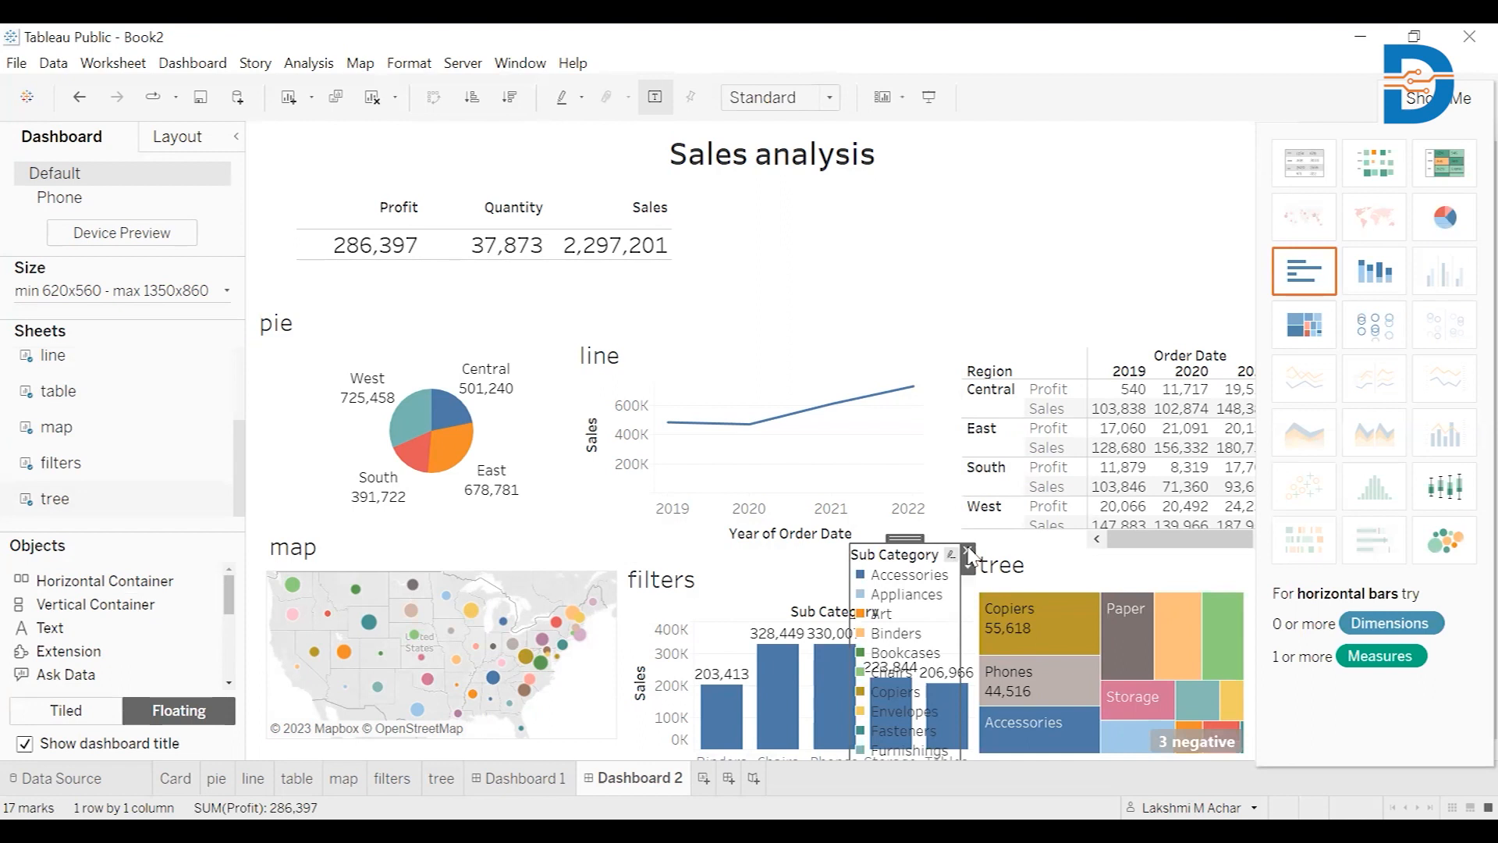
{"action": "left_click", "coordinate": [968, 551]}
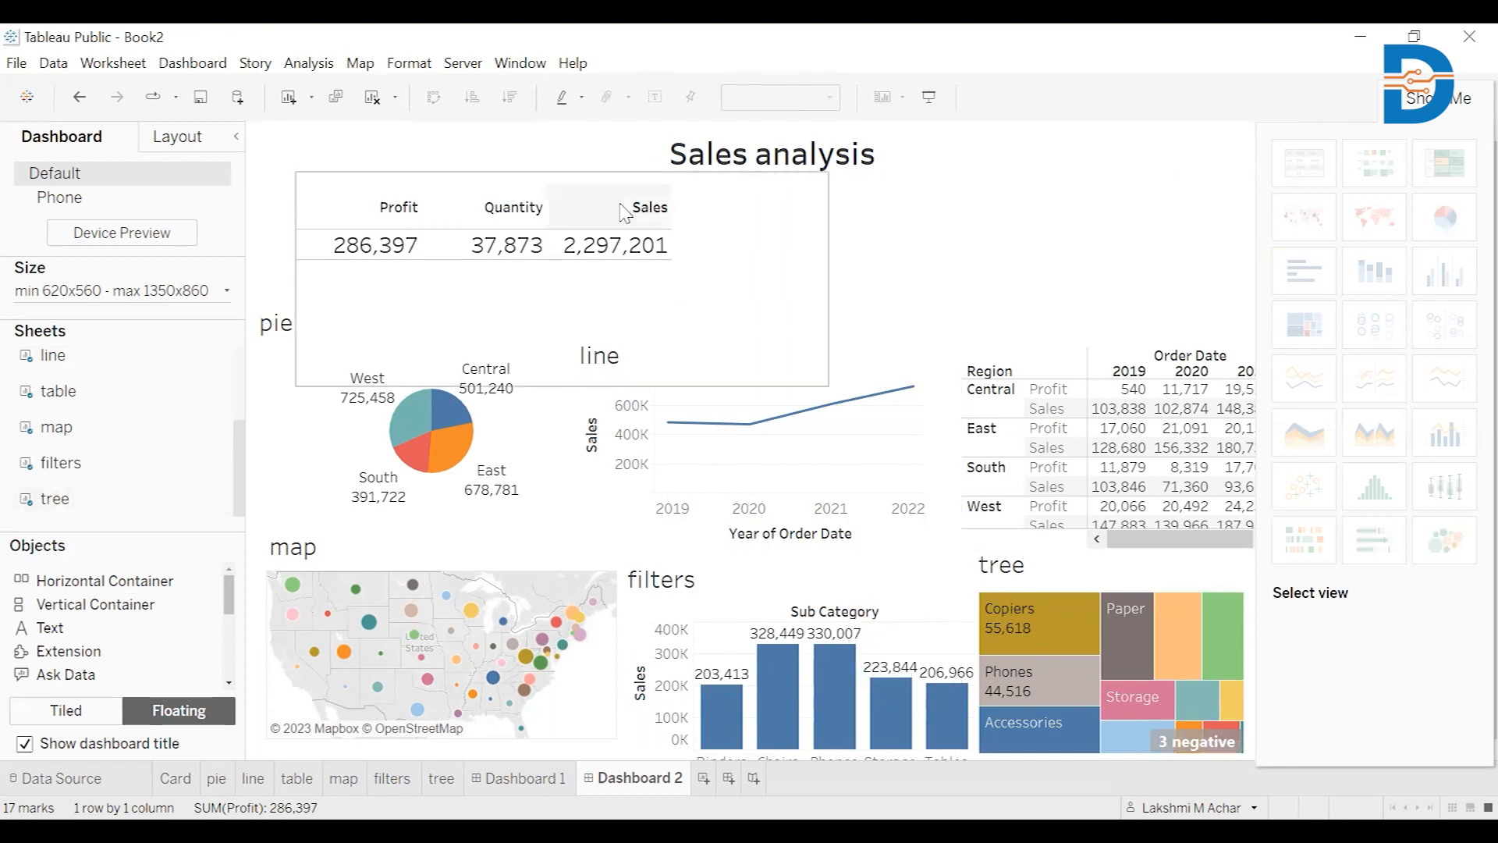
Move the Profit/Quantity/Sales KPI card up toward the top left
{"action": "left_click", "coordinate": [752, 234]}
{"action": "left_click", "coordinate": [559, 168]}
{"action": "left_click", "coordinate": [562, 170]}
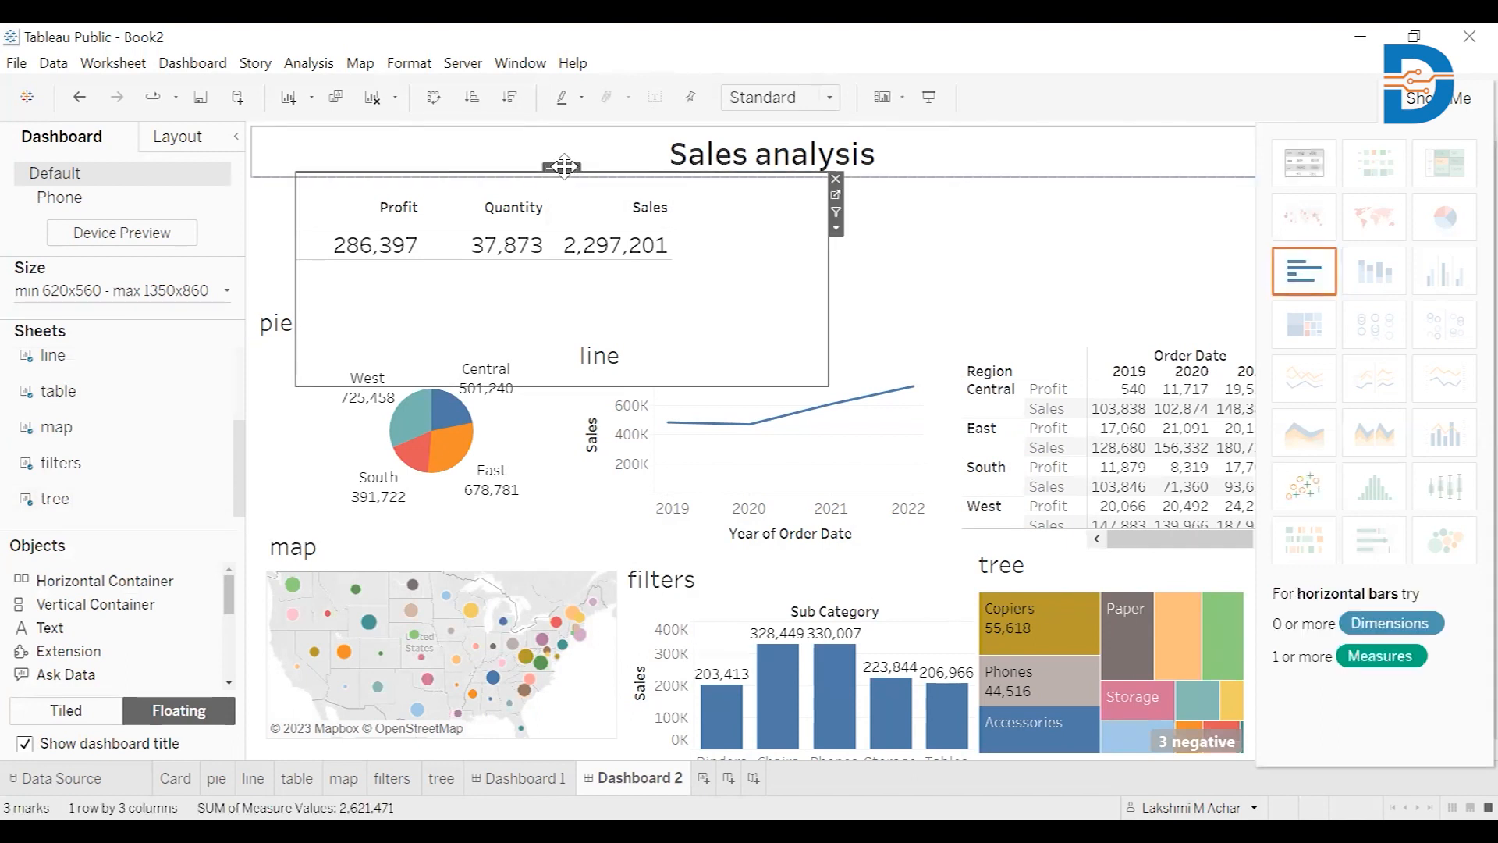
{"action": "left_click_drag", "start_coordinate": [563, 167], "coordinate": [529, 132]}
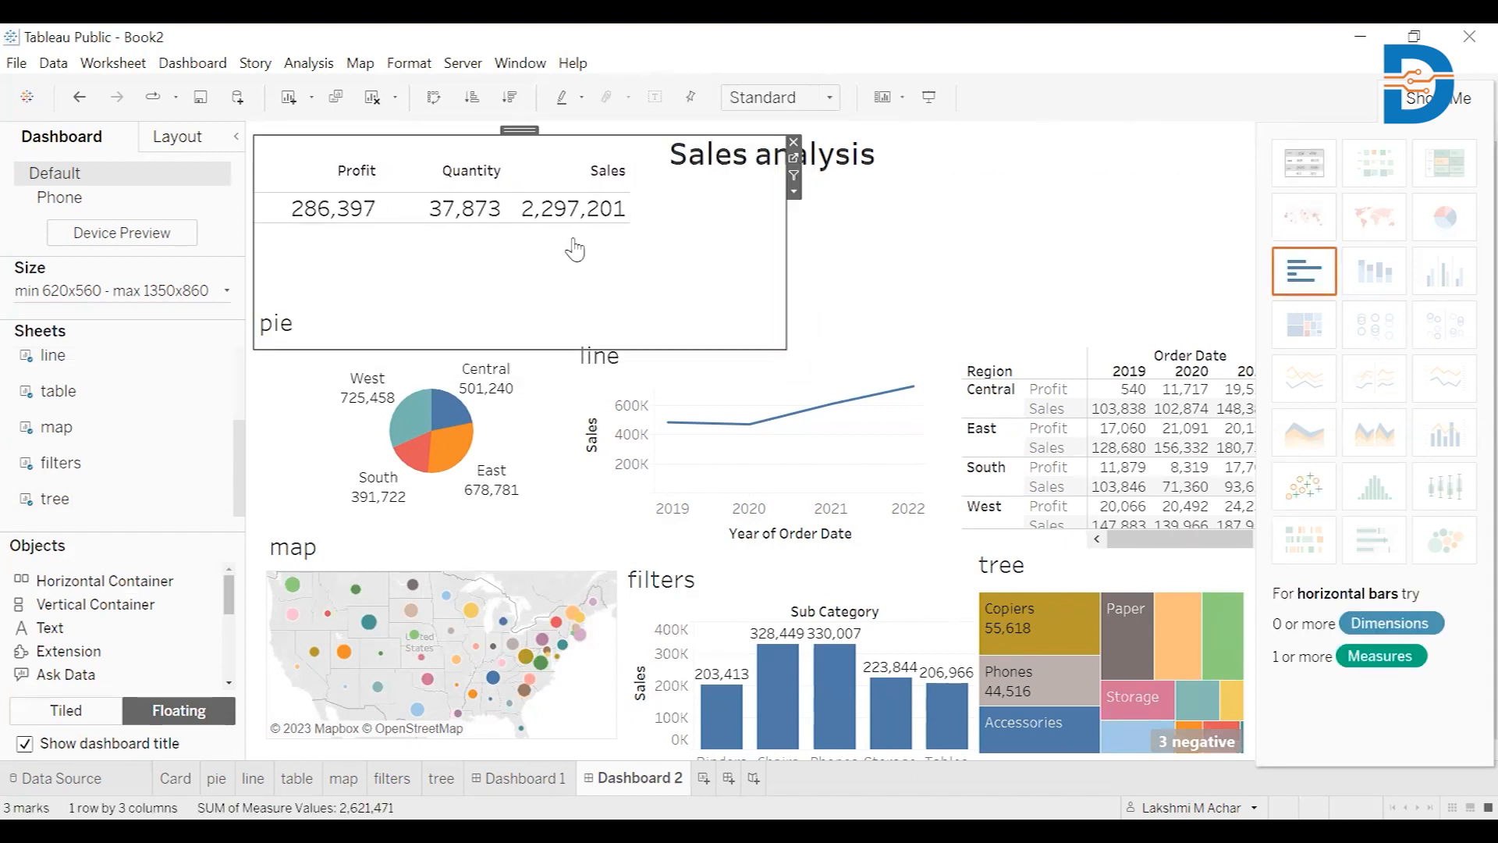
Move the pie under the KPI card, the line chart beside the pie, and the Region table to the top right
{"action": "left_click", "coordinate": [542, 409]}
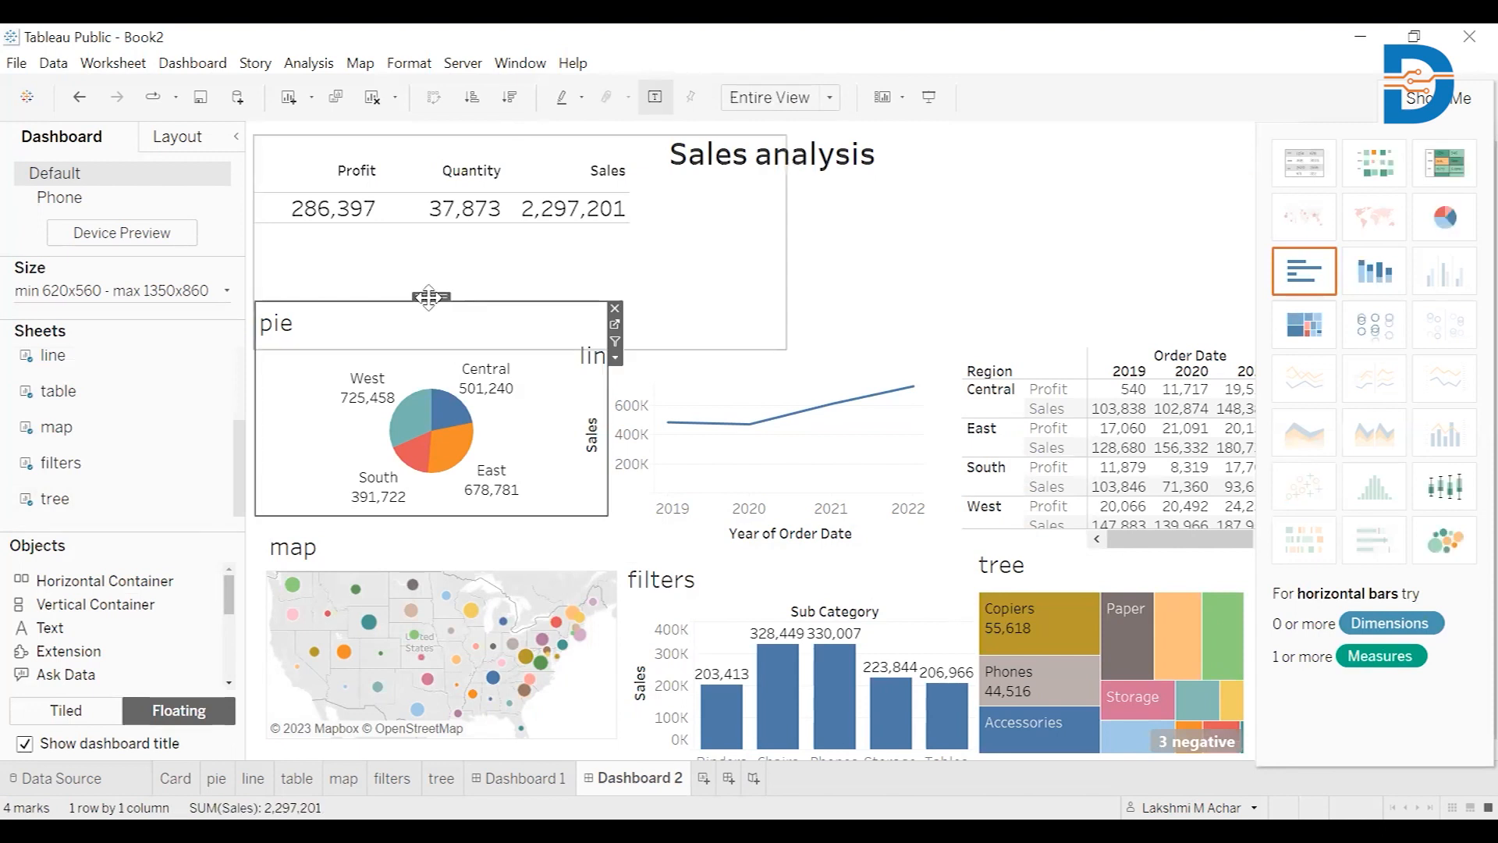
{"action": "left_click_drag", "start_coordinate": [428, 296], "coordinate": [416, 238]}
{"action": "left_click", "coordinate": [829, 397]}
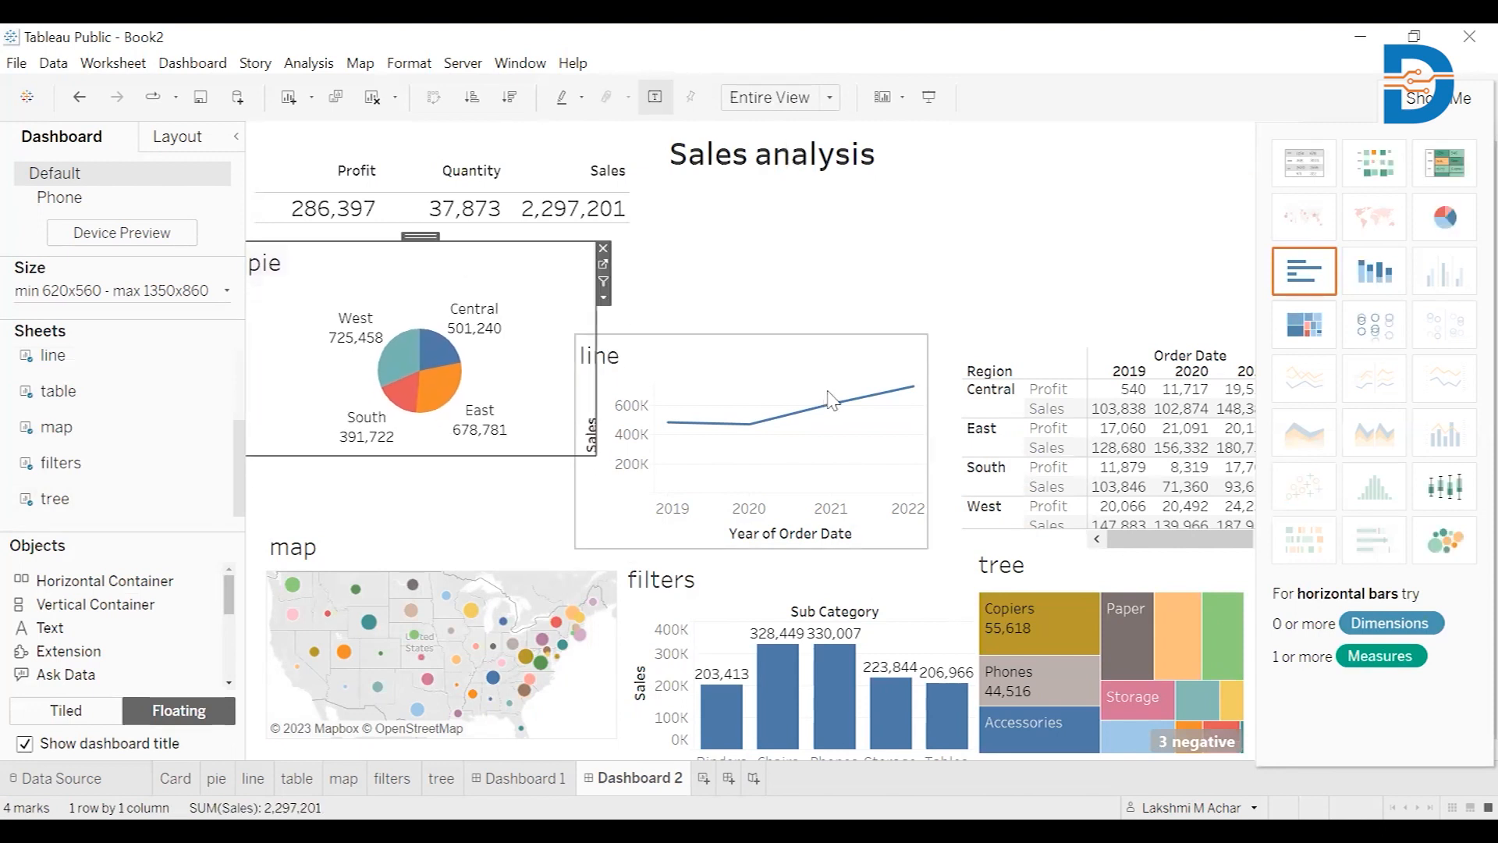
{"action": "left_click", "coordinate": [831, 404]}
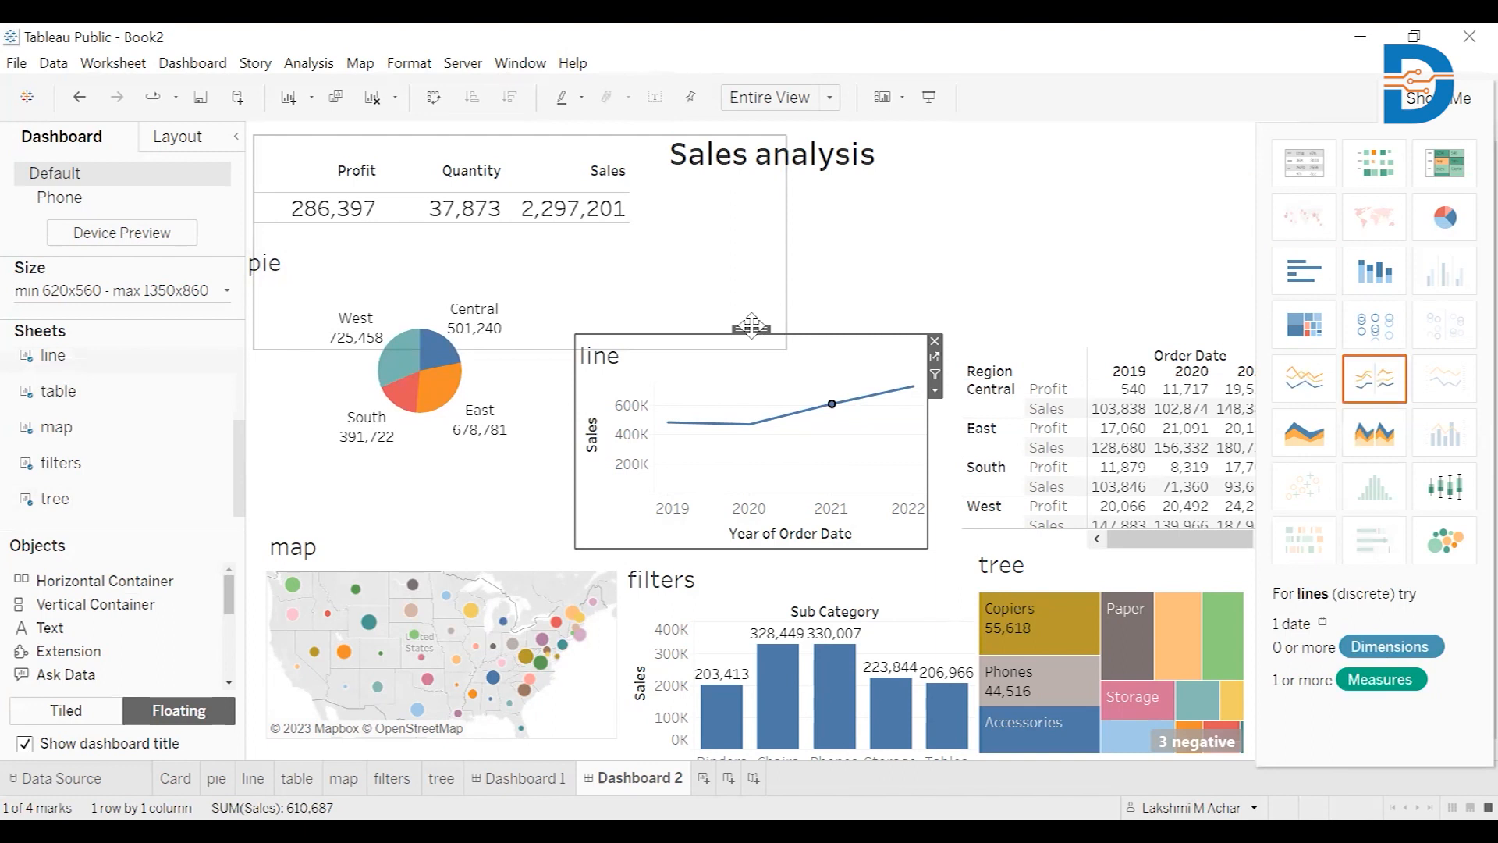
{"action": "left_click_drag", "start_coordinate": [752, 331], "coordinate": [770, 222]}
{"action": "left_click", "coordinate": [1047, 389]}
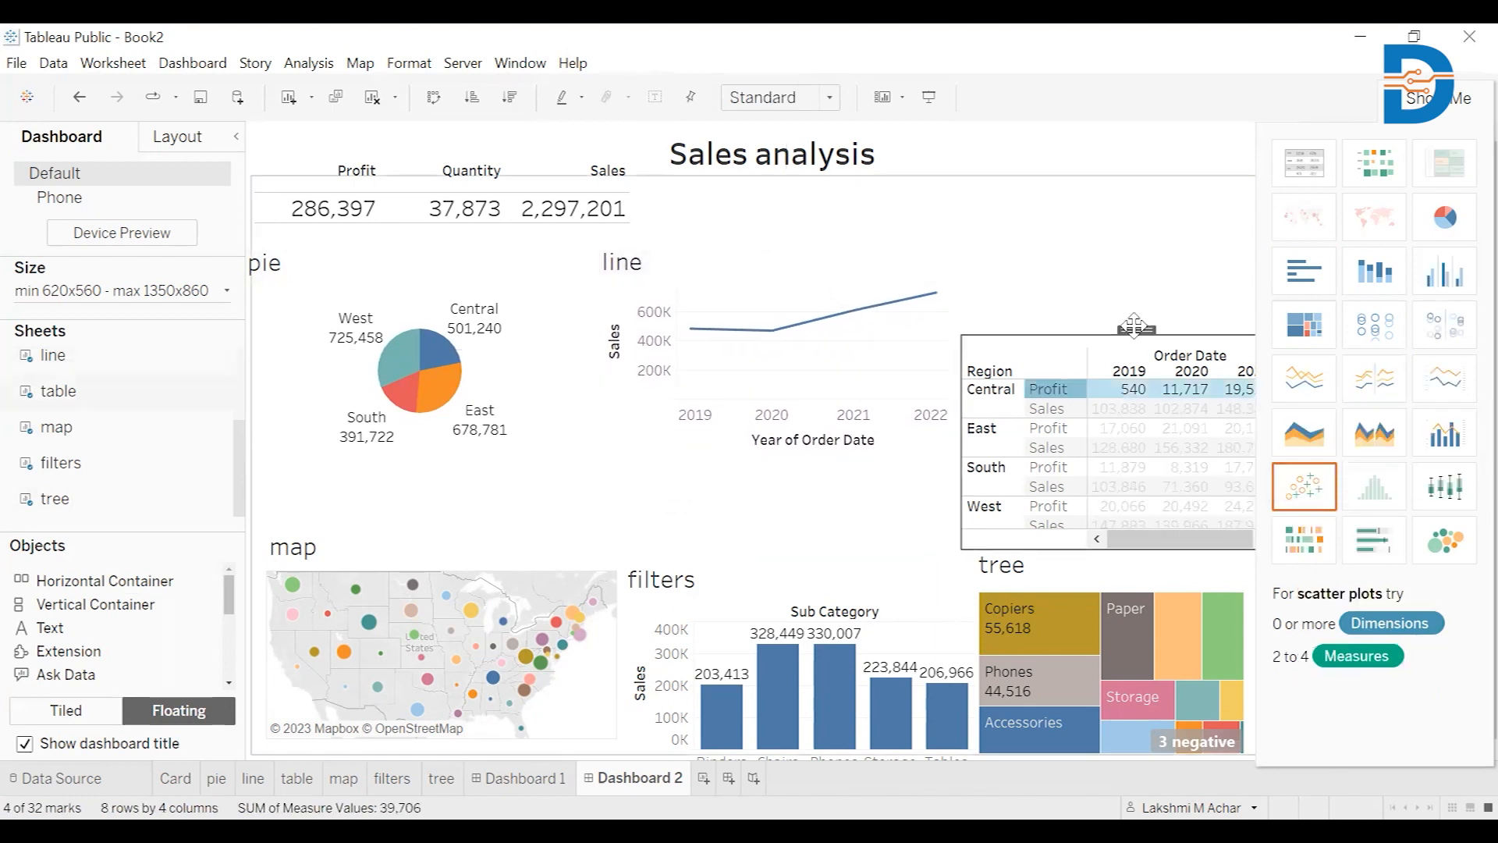
{"action": "left_click_drag", "start_coordinate": [1135, 328], "coordinate": [1126, 248]}
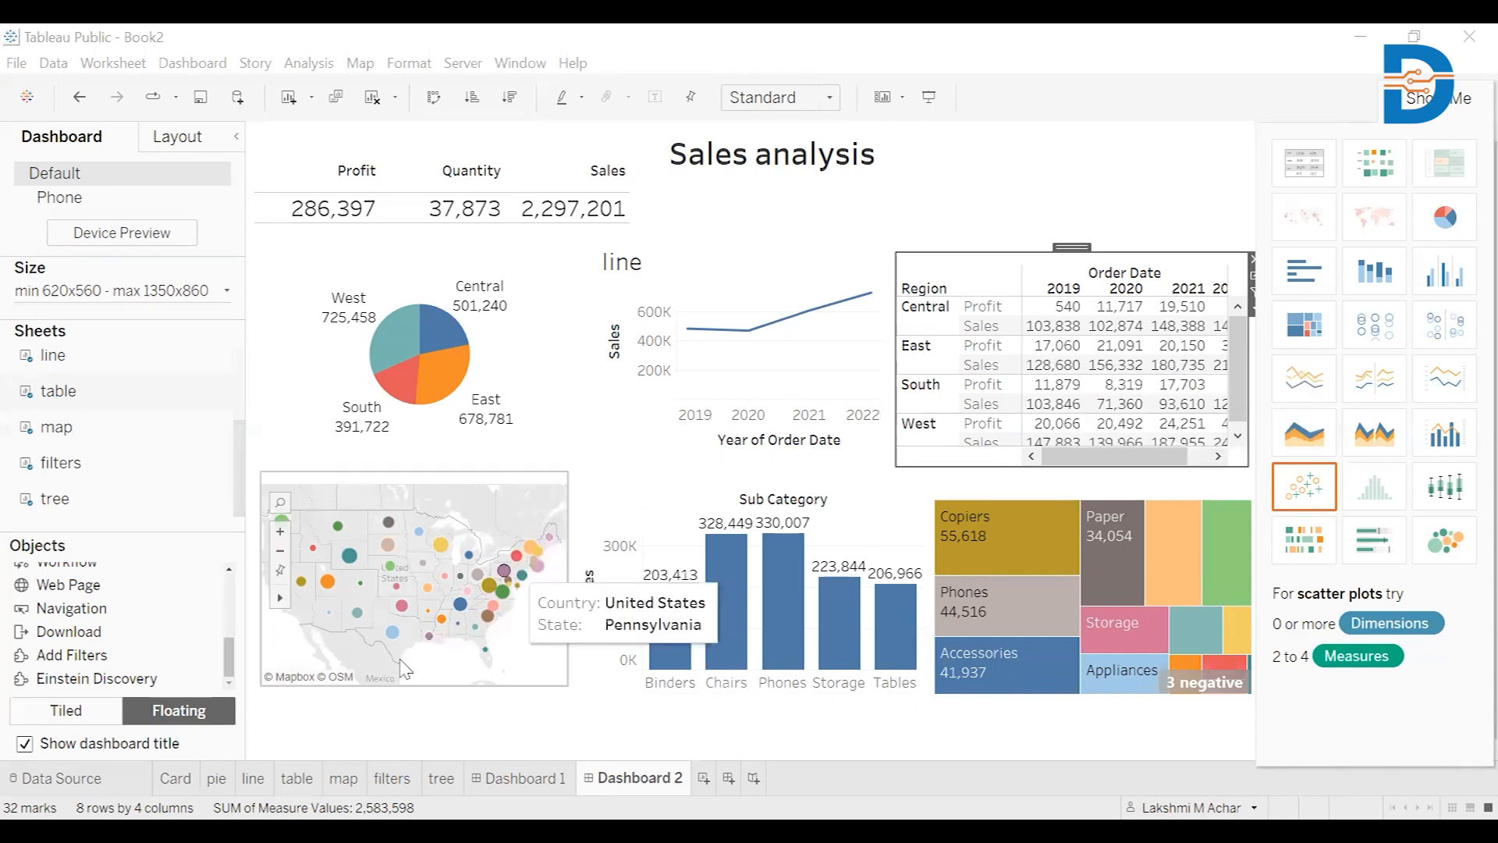
Remove Sales from the table worksheet's measures
{"action": "left_click", "coordinate": [297, 778]}
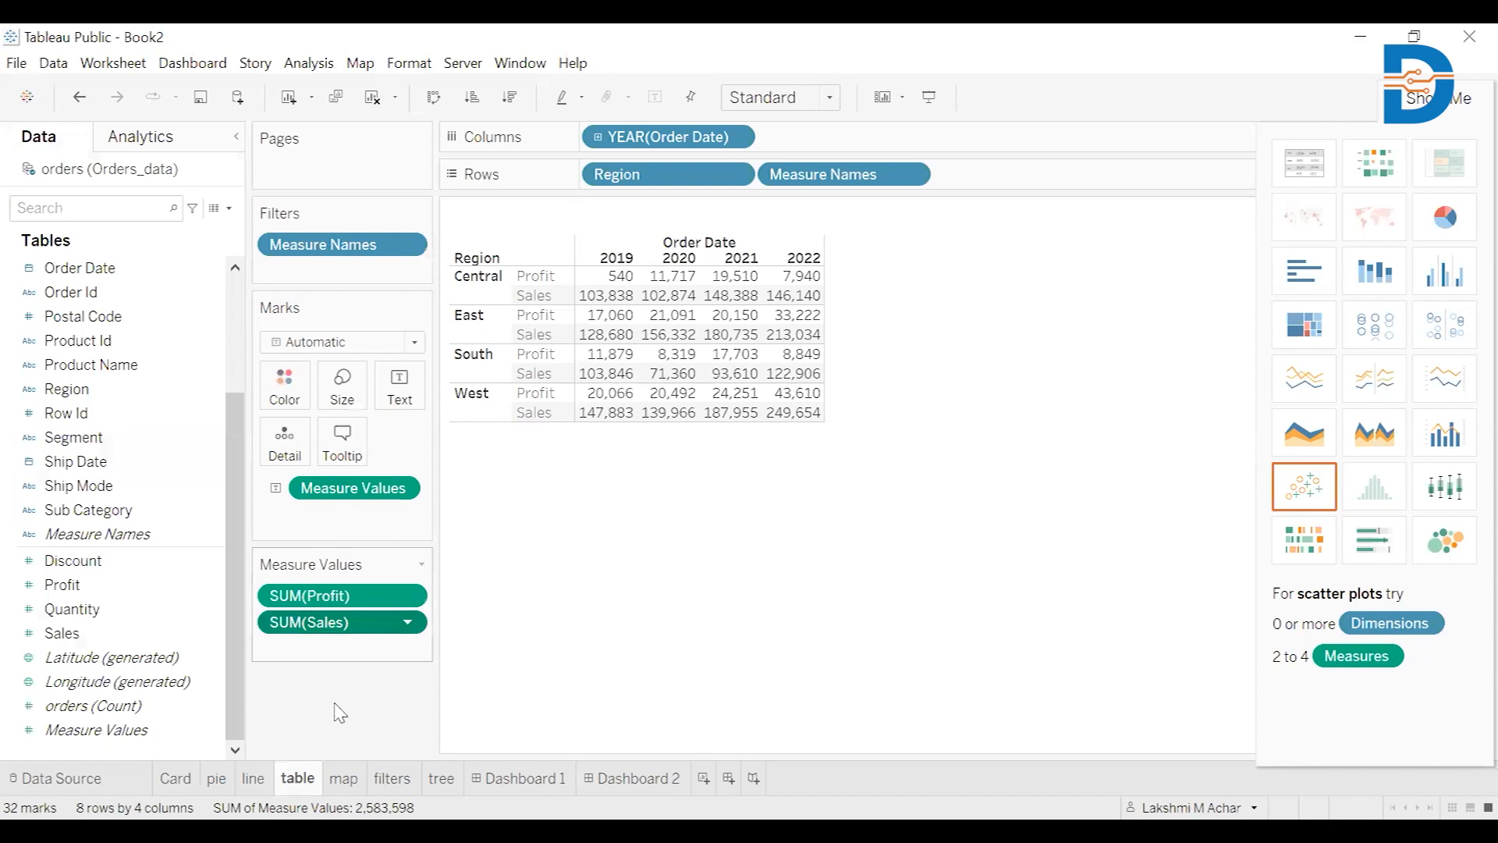
{"action": "left_click_drag", "start_coordinate": [343, 622], "coordinate": [351, 703]}
{"action": "left_click", "coordinate": [632, 778]}
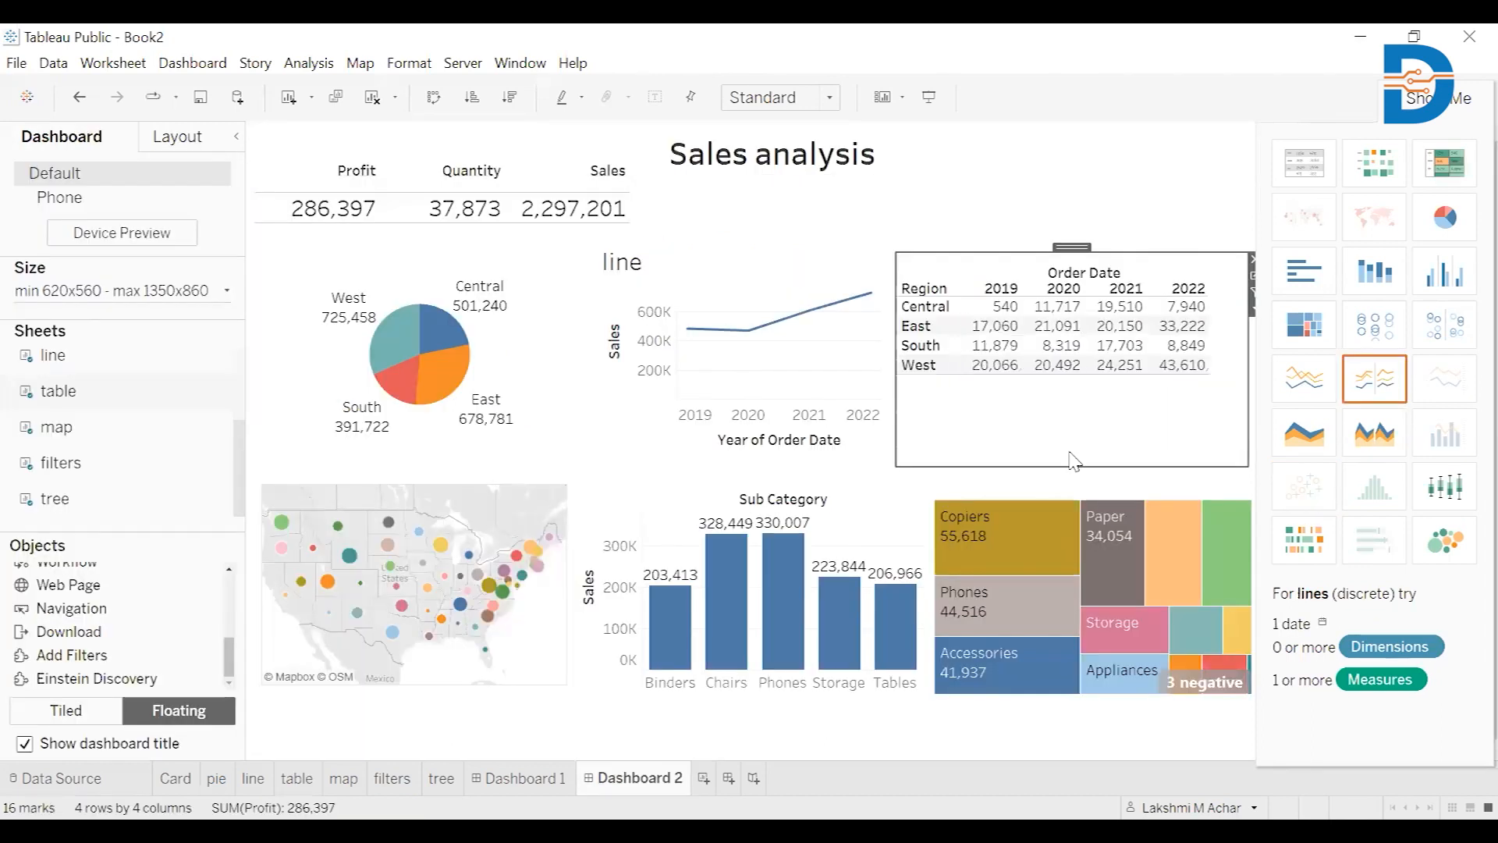
Nudge the Region table right and widen the line and pie charts so the line title shows fully
{"action": "left_click_drag", "start_coordinate": [1073, 243], "coordinate": [1093, 259]}
{"action": "left_click", "coordinate": [807, 300]}
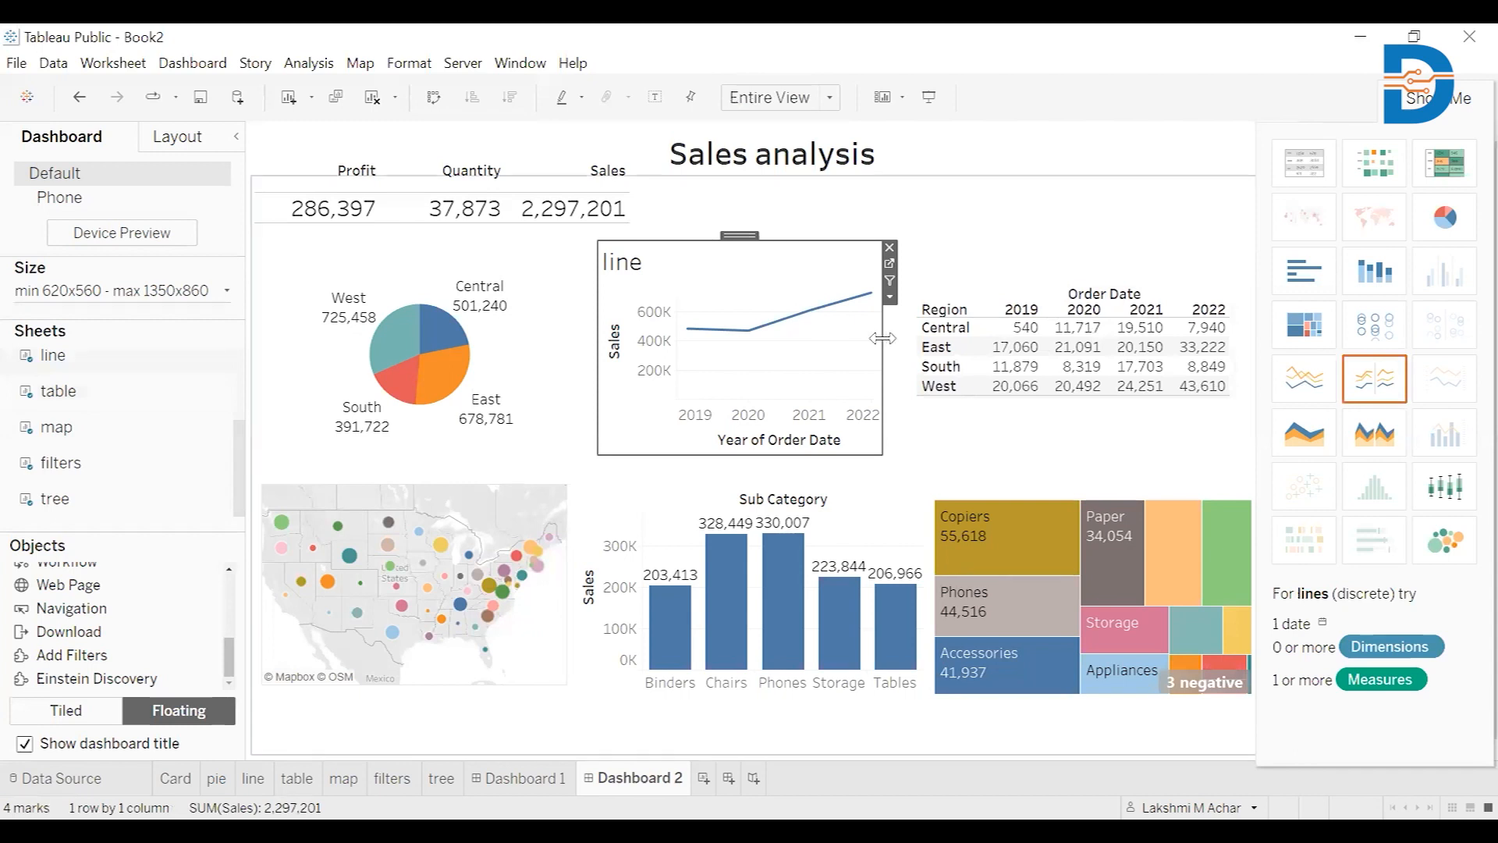
{"action": "left_click_drag", "start_coordinate": [882, 338], "coordinate": [909, 347]}
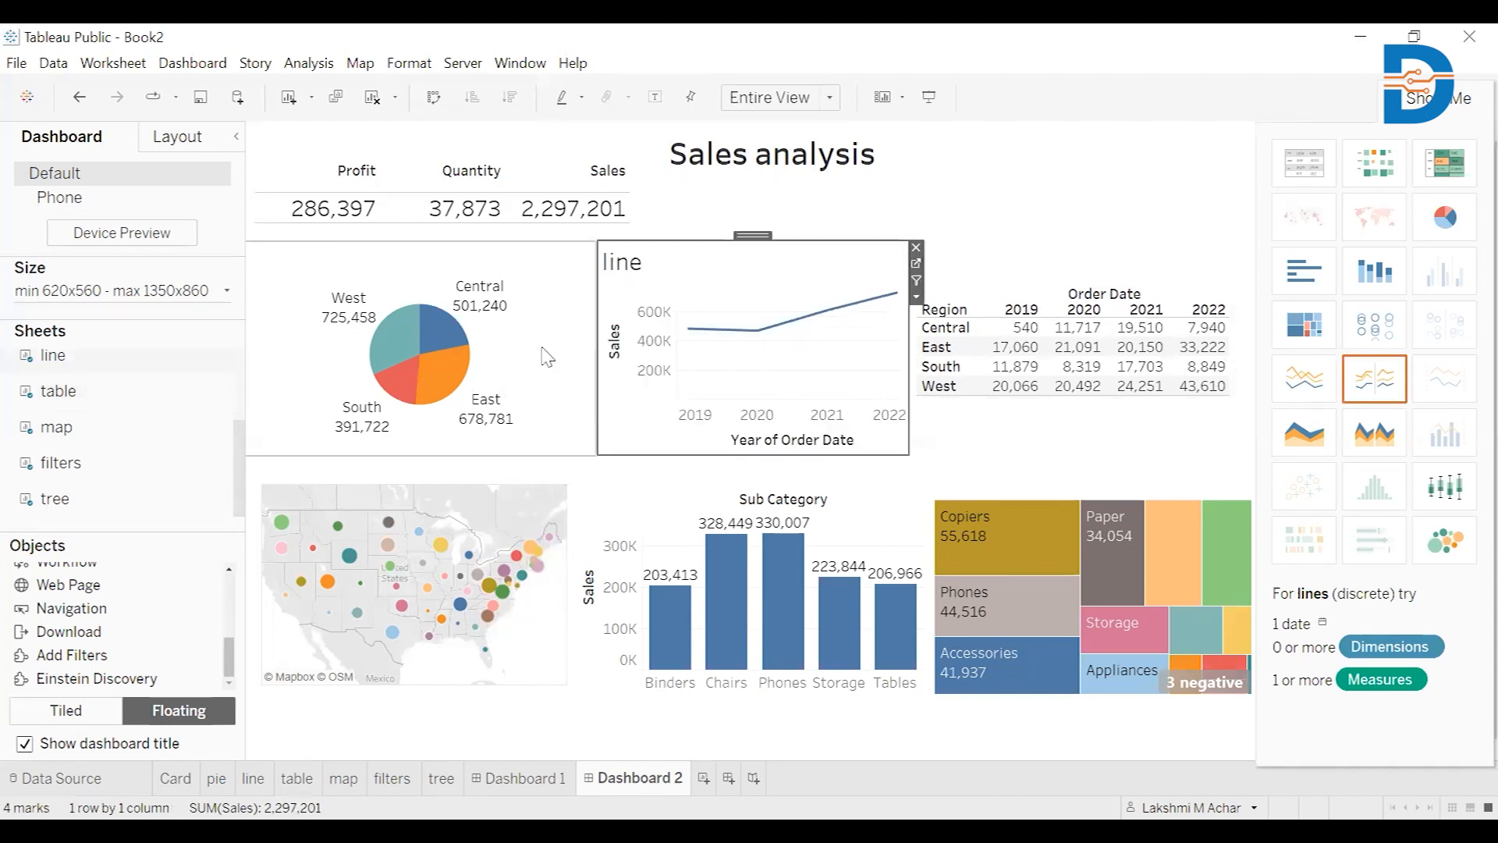
{"action": "left_click", "coordinate": [550, 355]}
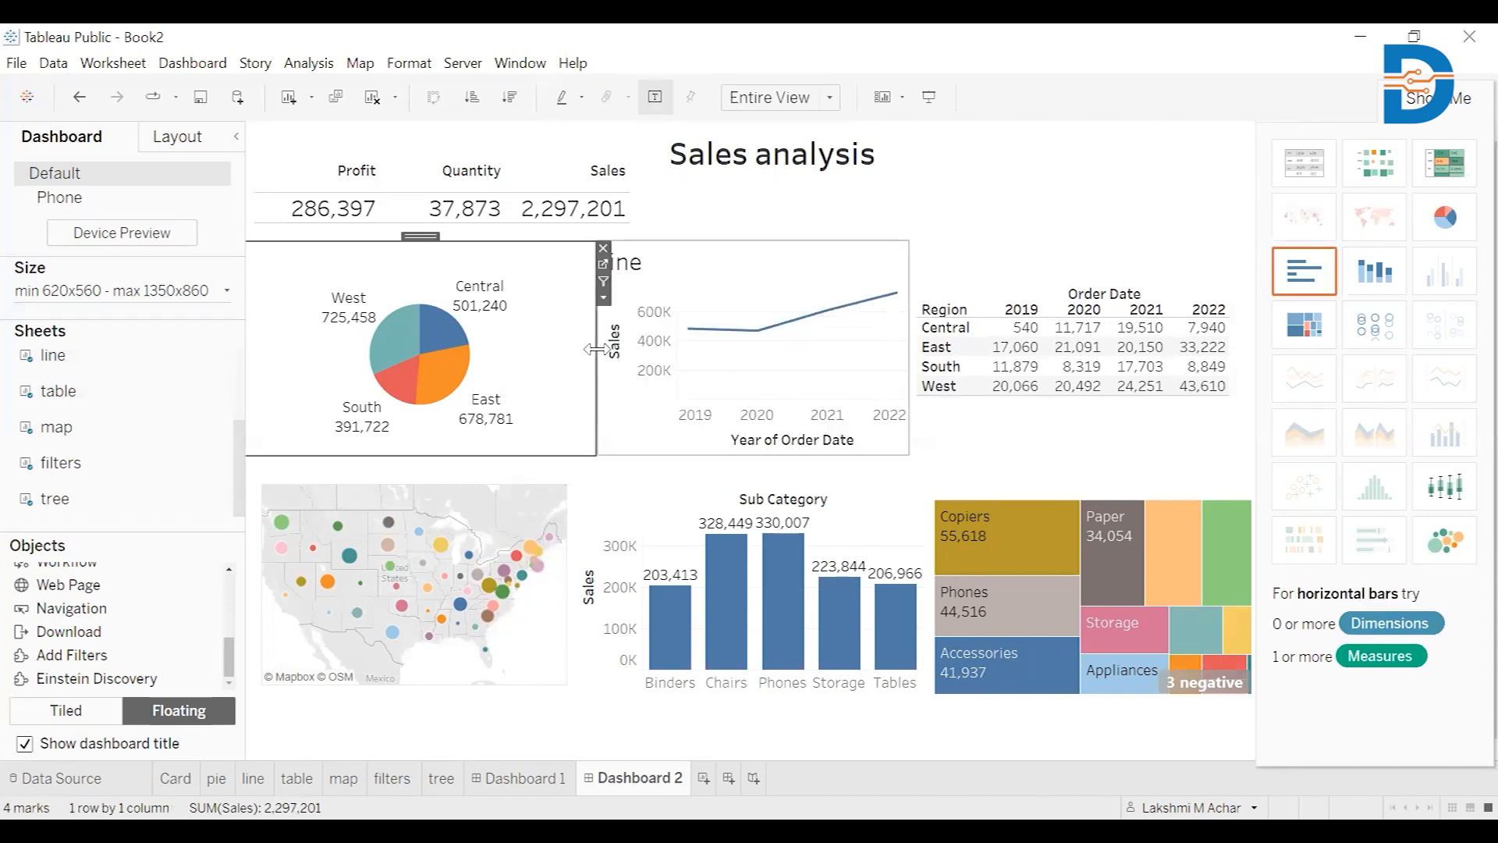
{"action": "left_click_drag", "start_coordinate": [597, 349], "coordinate": [612, 349]}
{"action": "left_click", "coordinate": [1088, 214]}
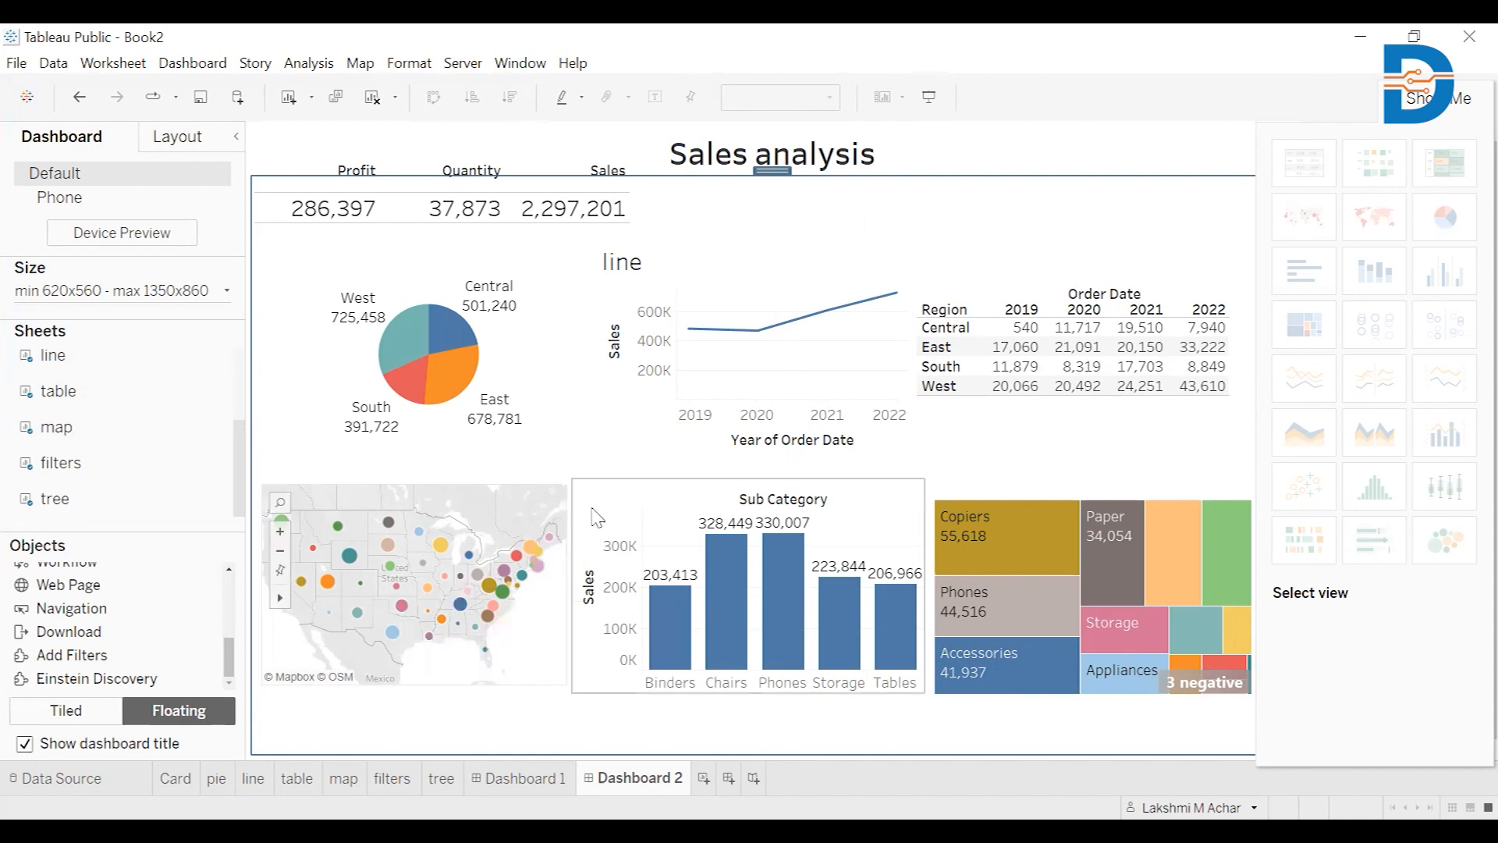
Show the map's Filters submenu listing the fields it can filter by, including State
{"action": "left_click", "coordinate": [533, 488]}
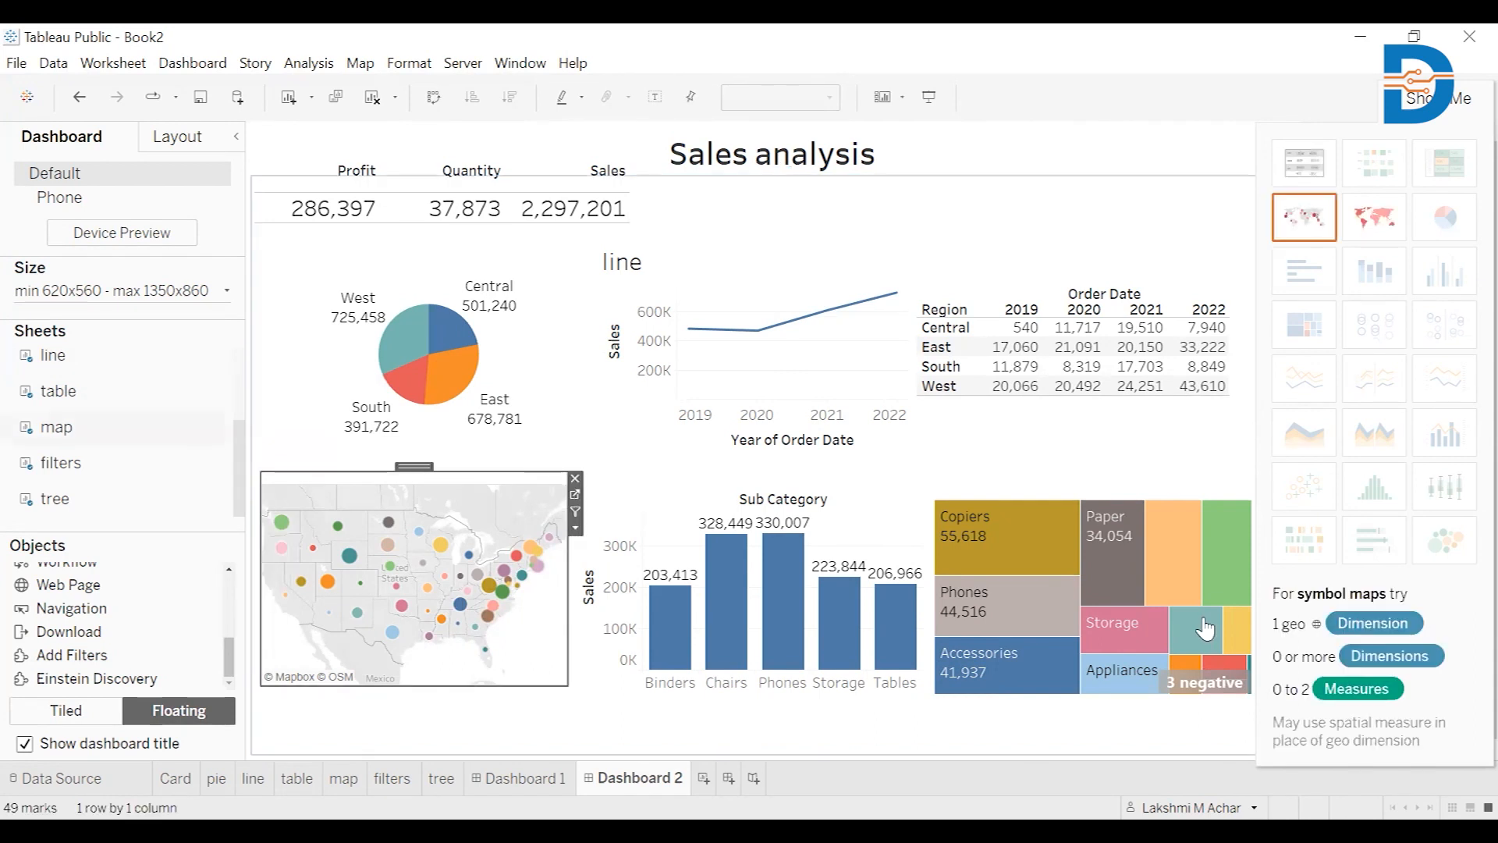
{"action": "mouse_move", "coordinate": [1200, 625]}
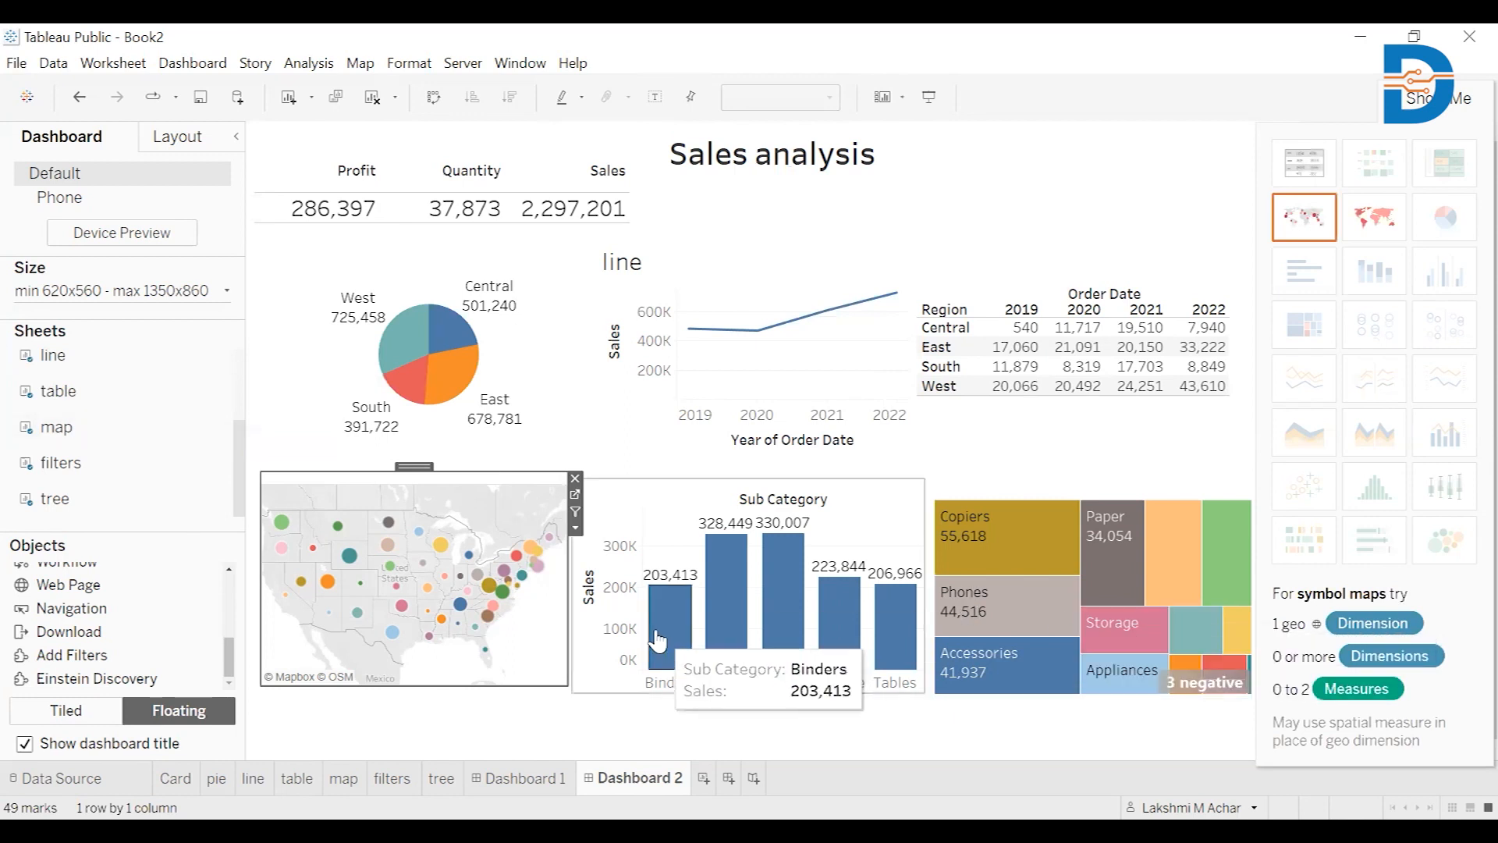
{"action": "left_click", "coordinate": [576, 530]}
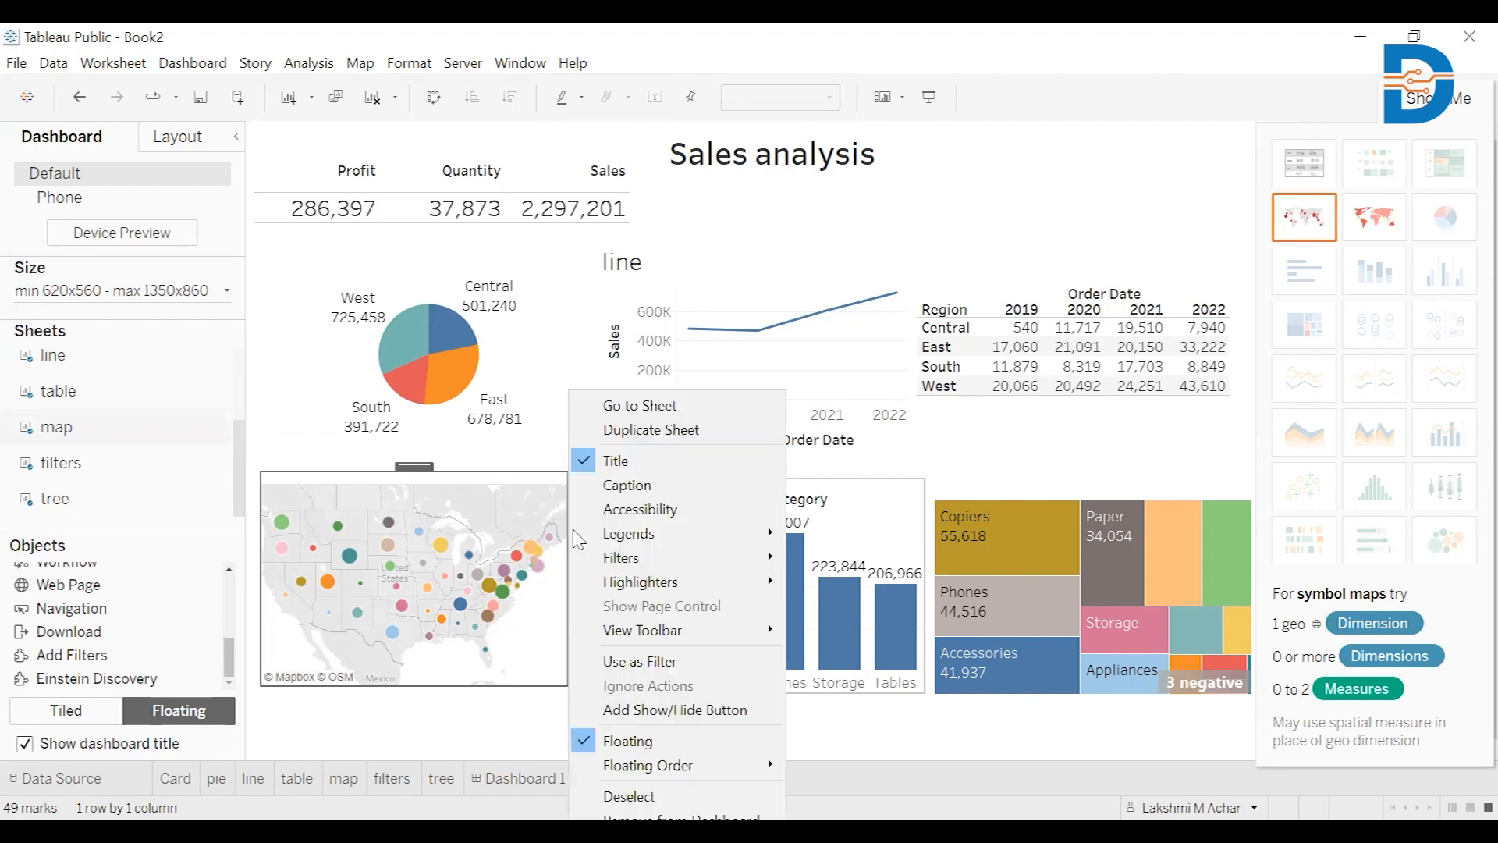
{"action": "mouse_move", "coordinate": [636, 565]}
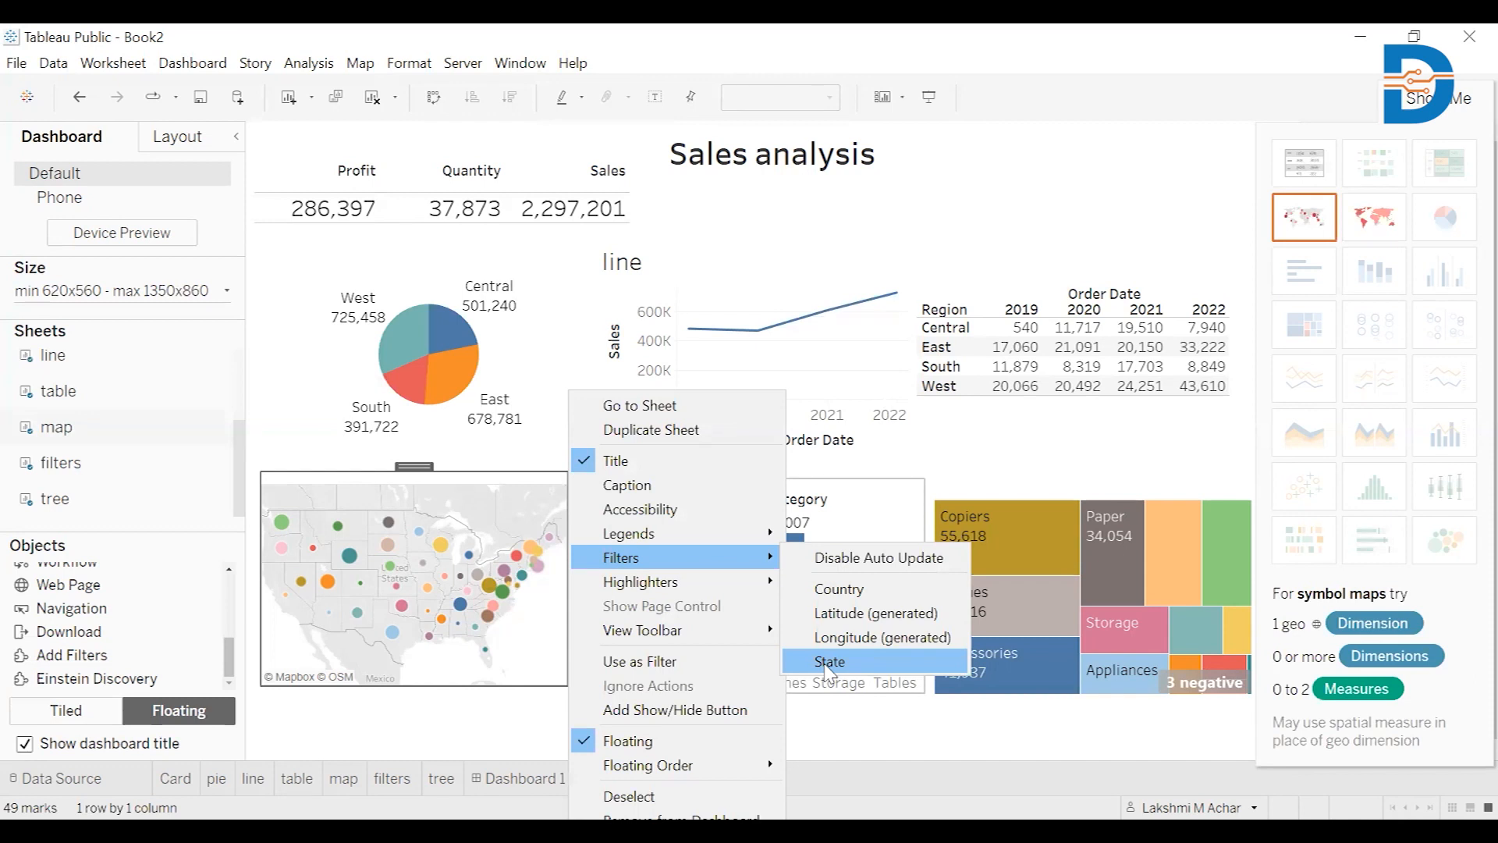
Add a State filter from the map and float it beside the dashboard title
{"action": "left_click", "coordinate": [829, 663]}
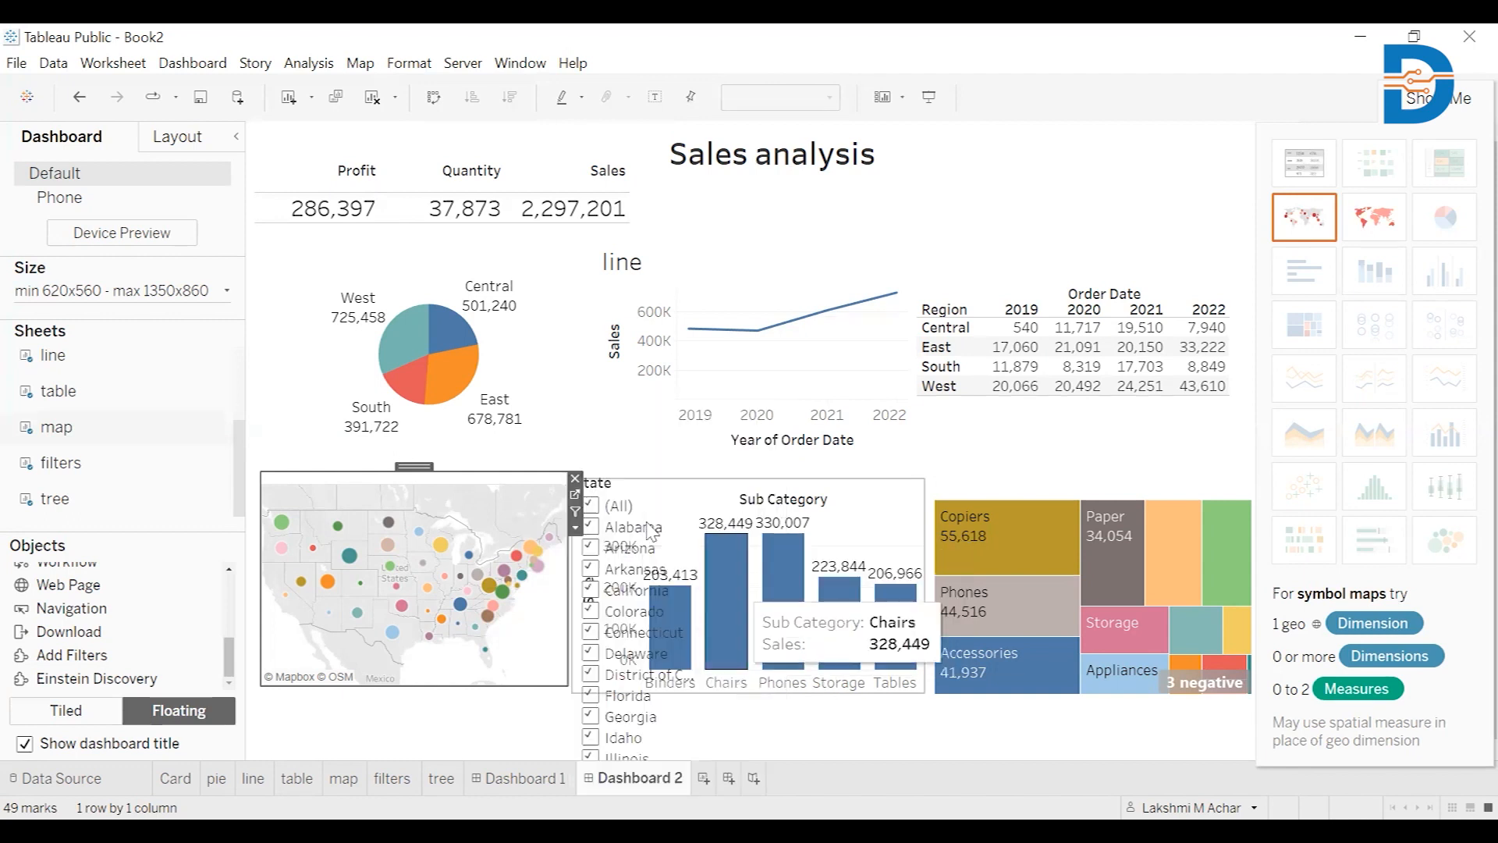
{"action": "left_click", "coordinate": [646, 487]}
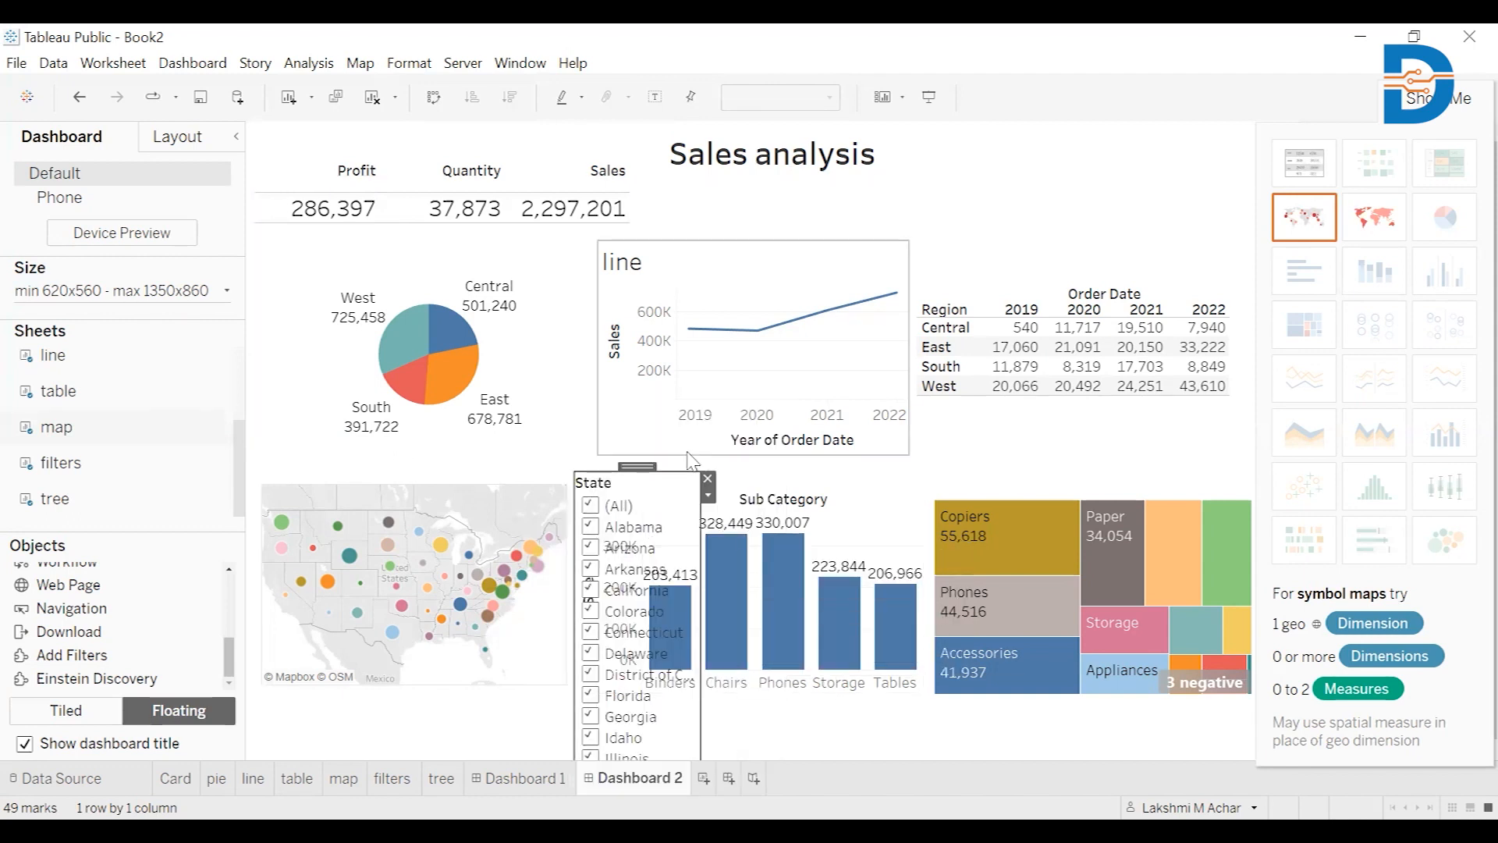
{"action": "left_click_drag", "start_coordinate": [655, 468], "coordinate": [918, 252]}
{"action": "left_click_drag", "start_coordinate": [941, 190], "coordinate": [966, 144]}
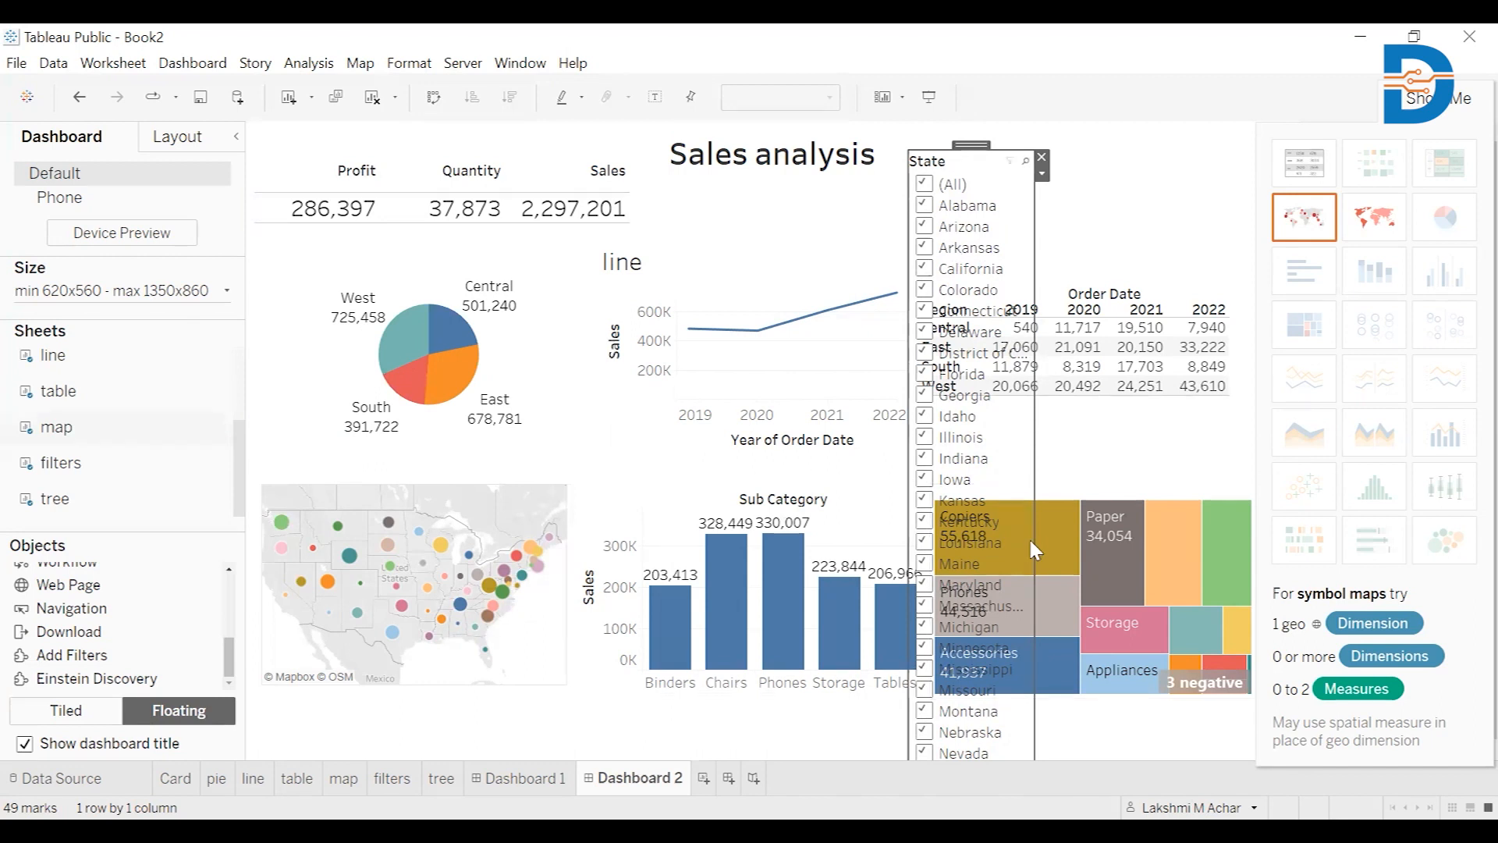
Apply the State filter to all worksheets using related data sources
{"action": "left_click", "coordinate": [1043, 175]}
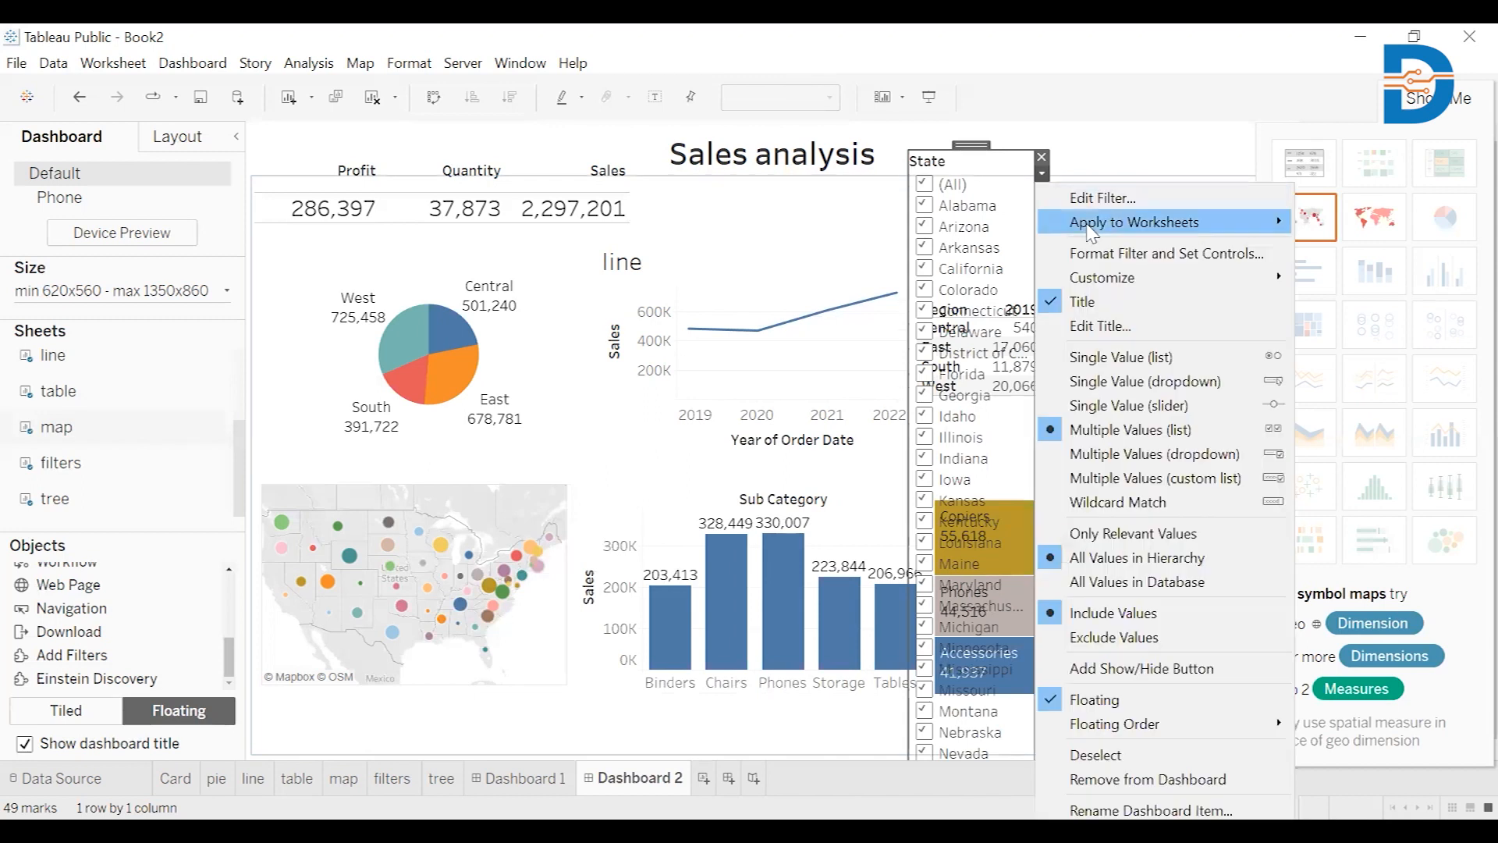
{"action": "mouse_move", "coordinate": [1097, 236]}
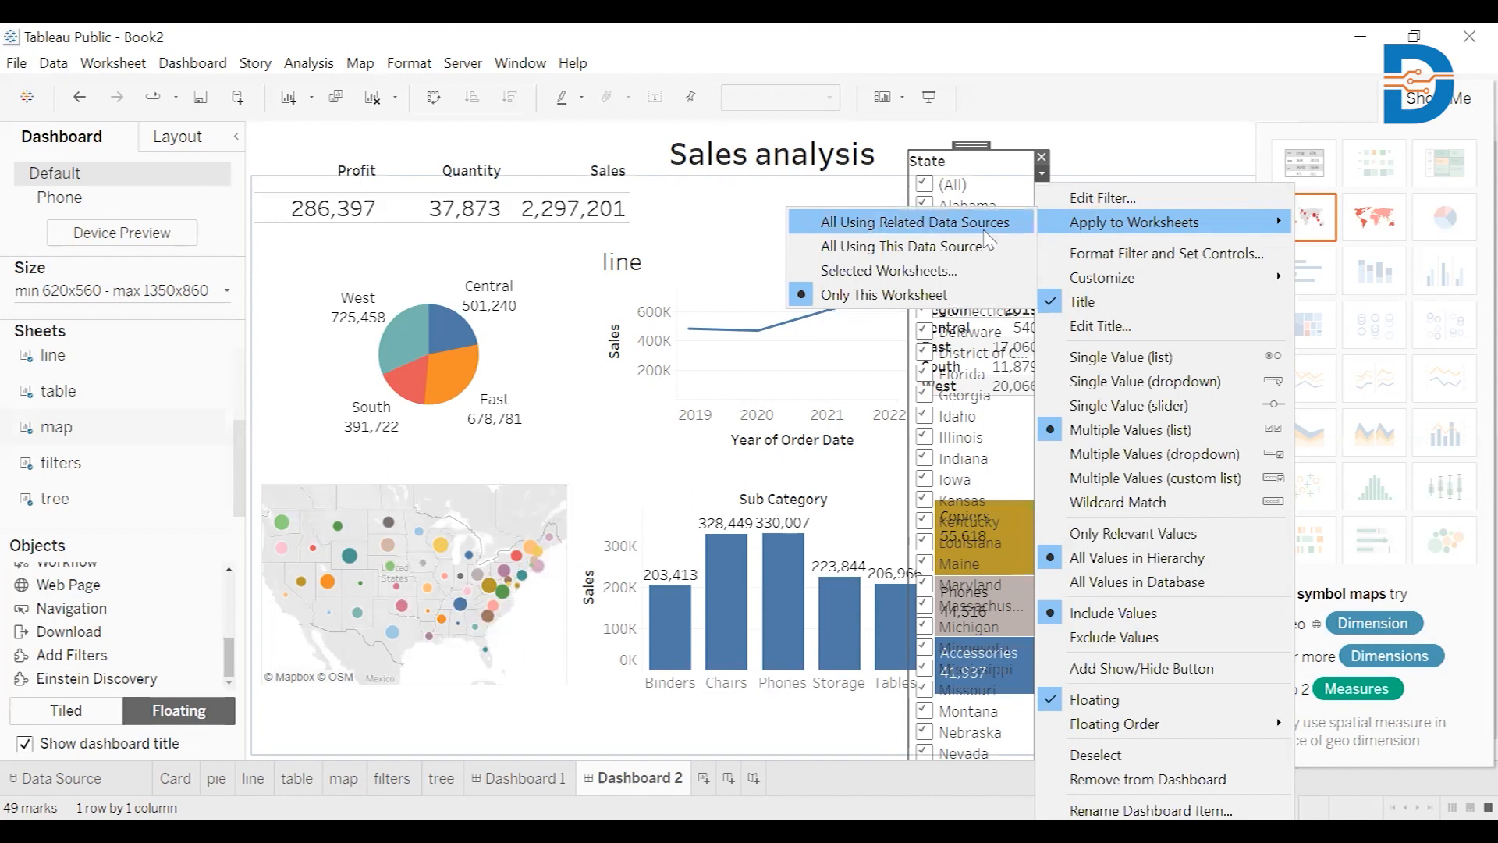
{"action": "left_click", "coordinate": [985, 231]}
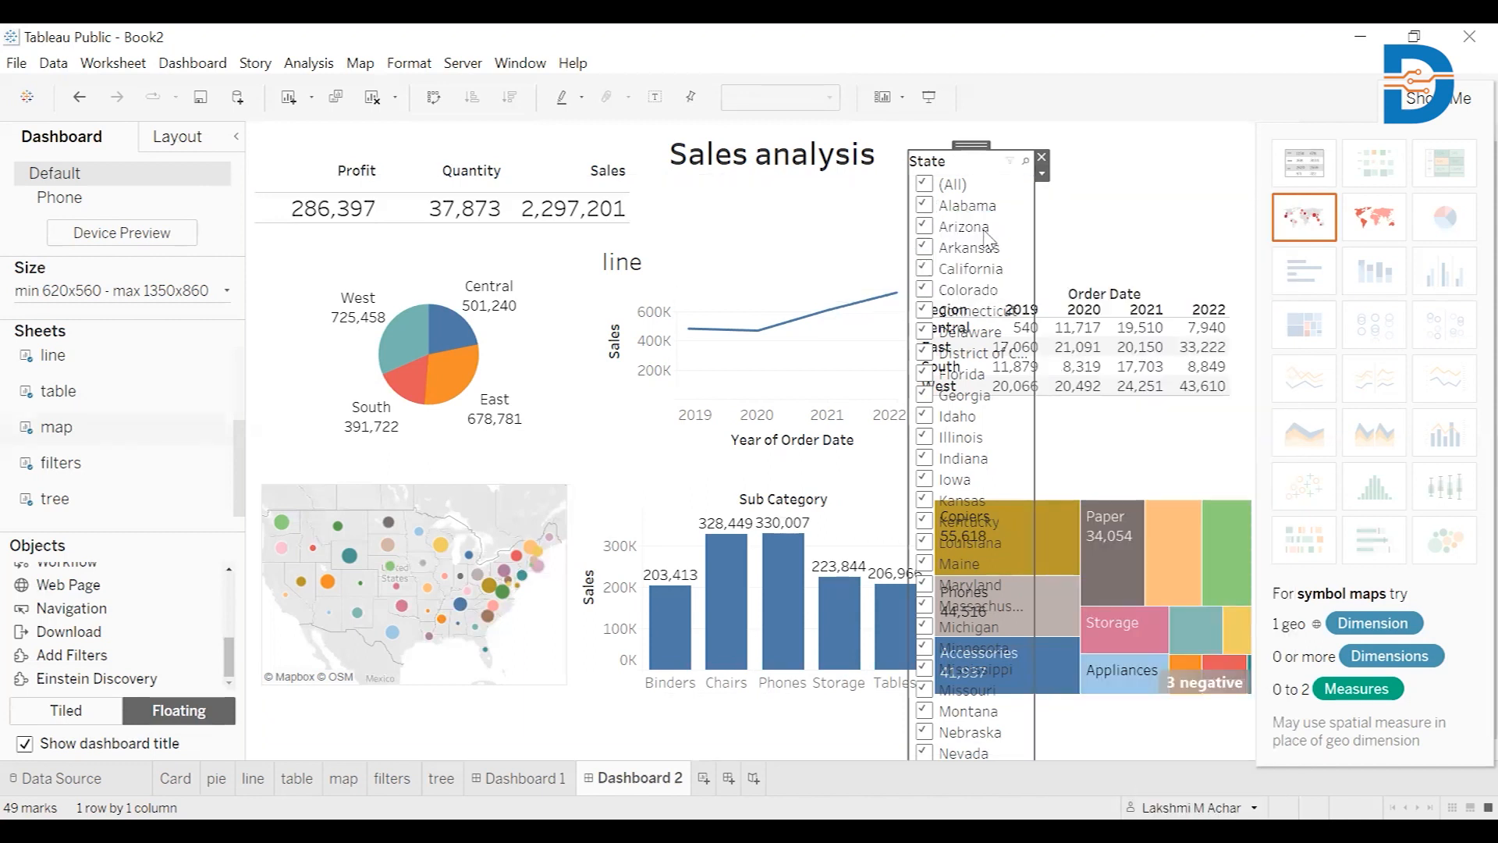
Shift the State filter to the right edge, uncovering the table, and keep only California checked
{"action": "left_click_drag", "start_coordinate": [972, 145], "coordinate": [1196, 134]}
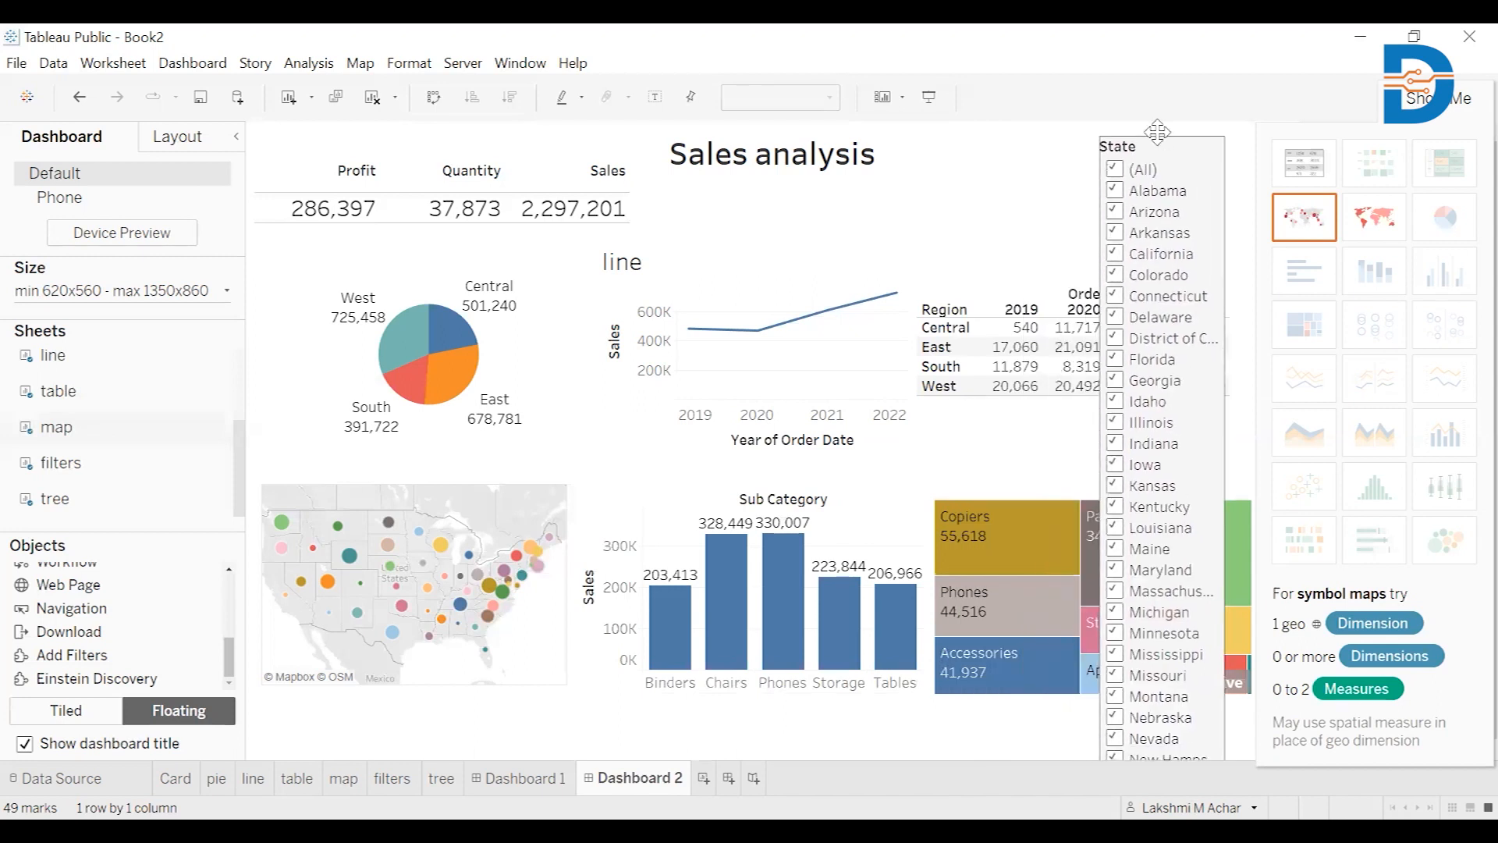
{"action": "left_click", "coordinate": [1115, 170]}
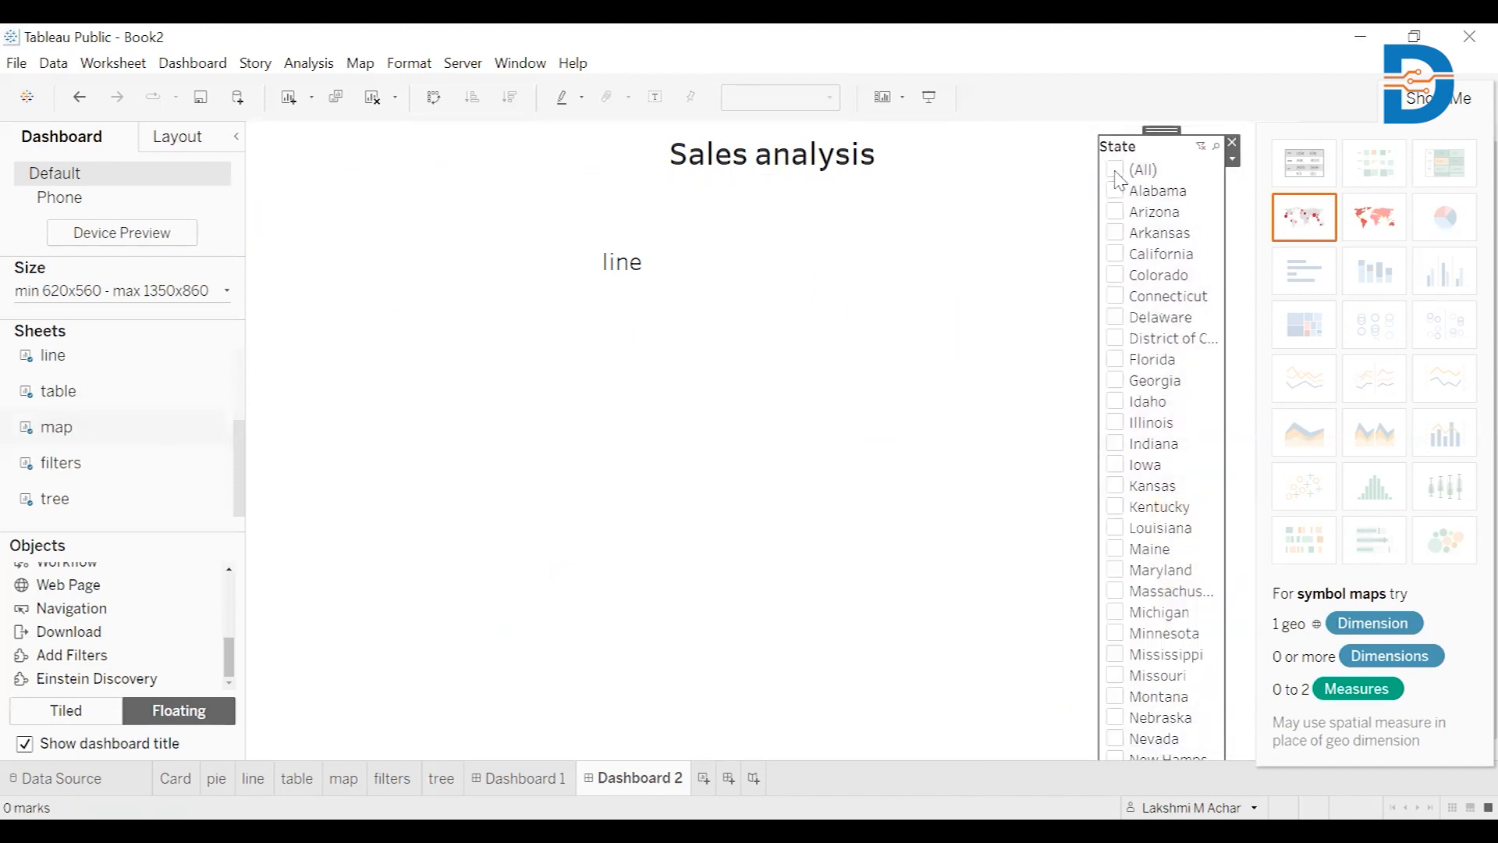
{"action": "left_click", "coordinate": [1116, 170]}
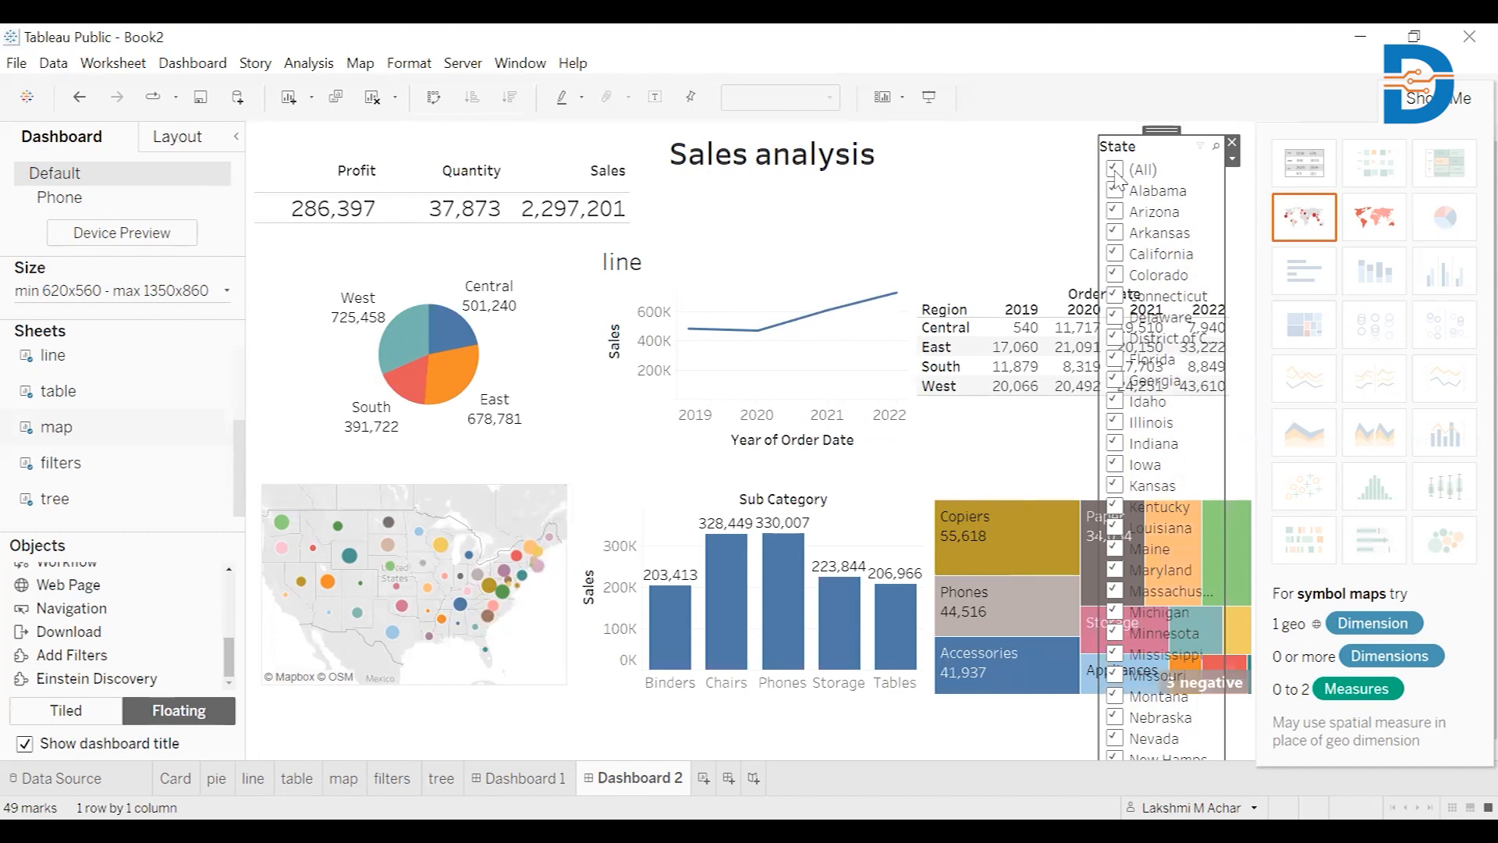
{"action": "left_click", "coordinate": [1116, 170]}
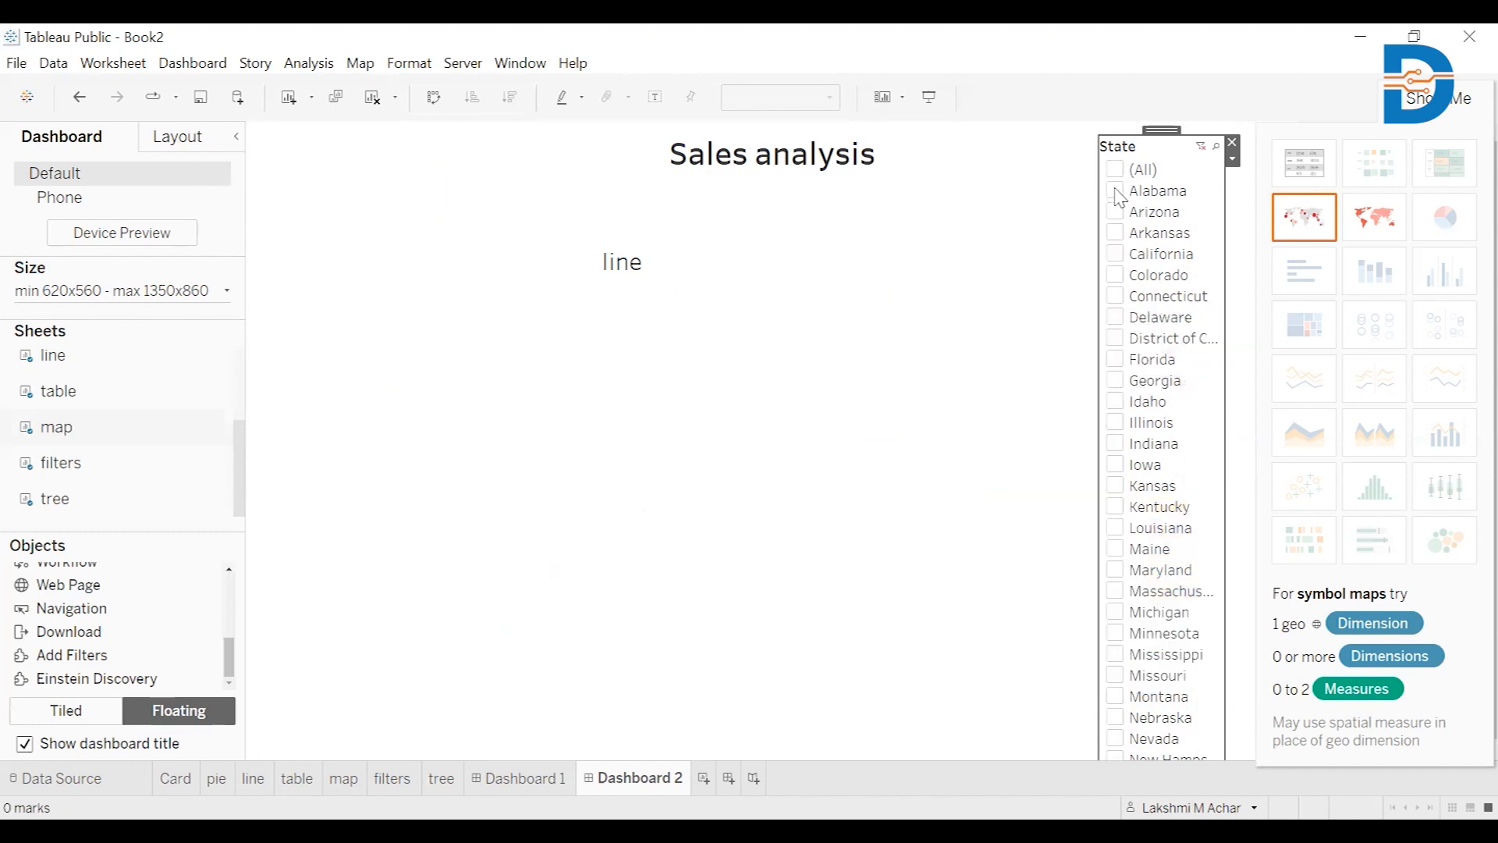
{"action": "left_click", "coordinate": [1116, 255]}
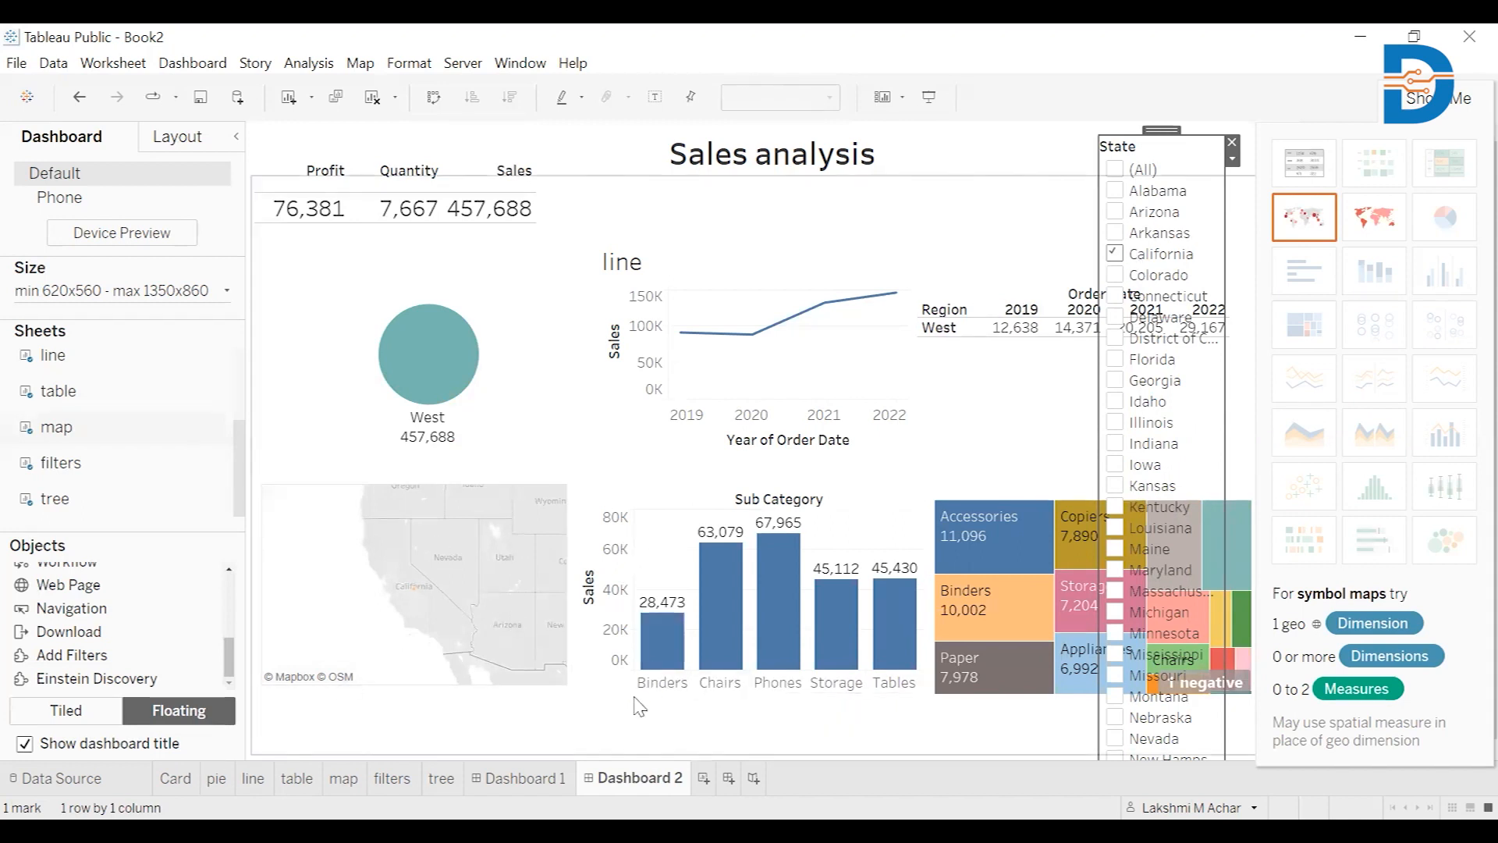
{"action": "mouse_move", "coordinate": [852, 571]}
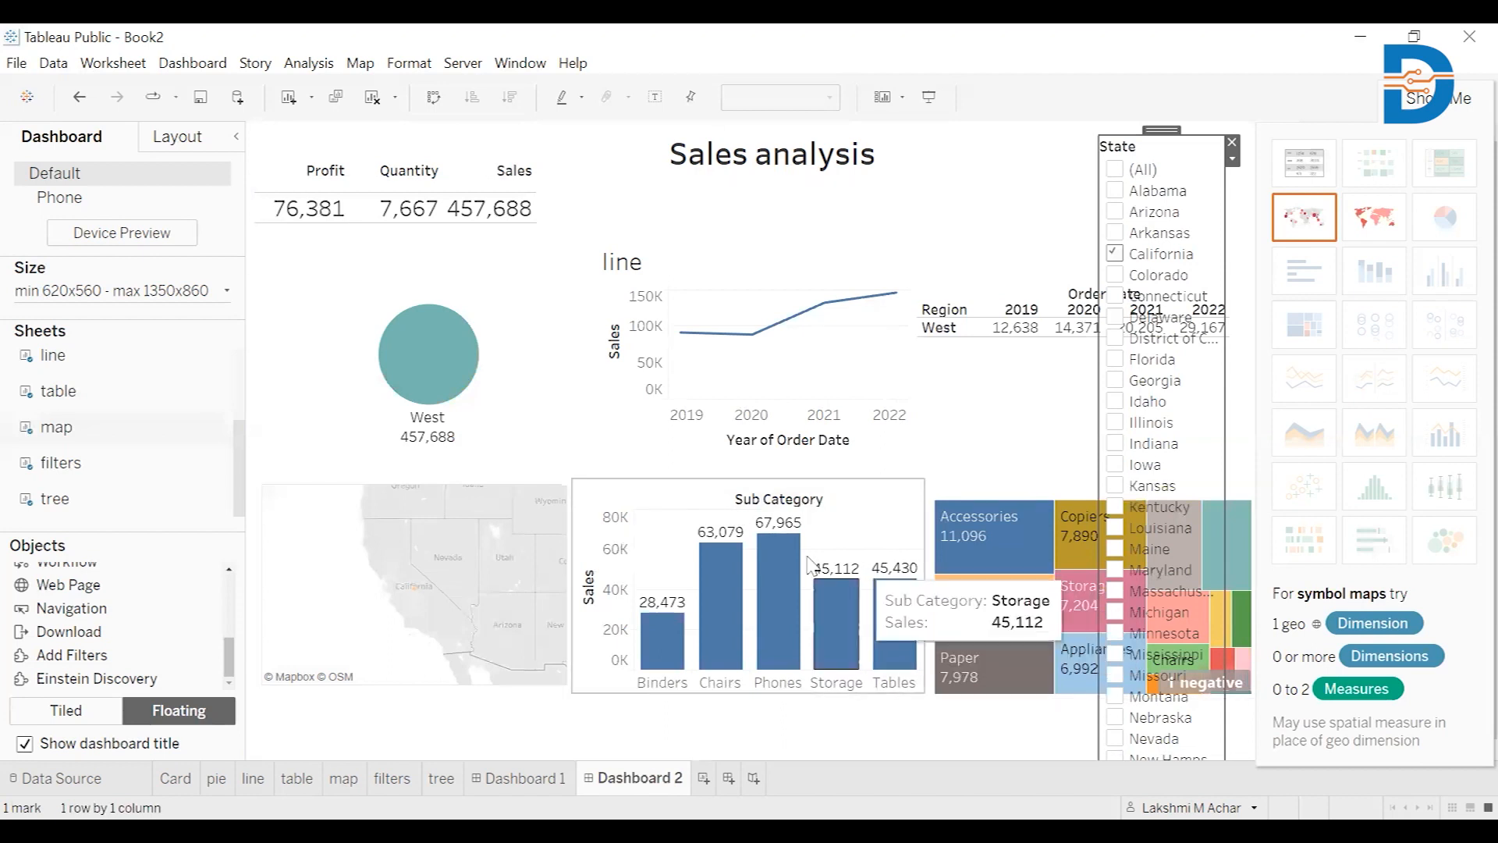
{"action": "mouse_move", "coordinate": [452, 380]}
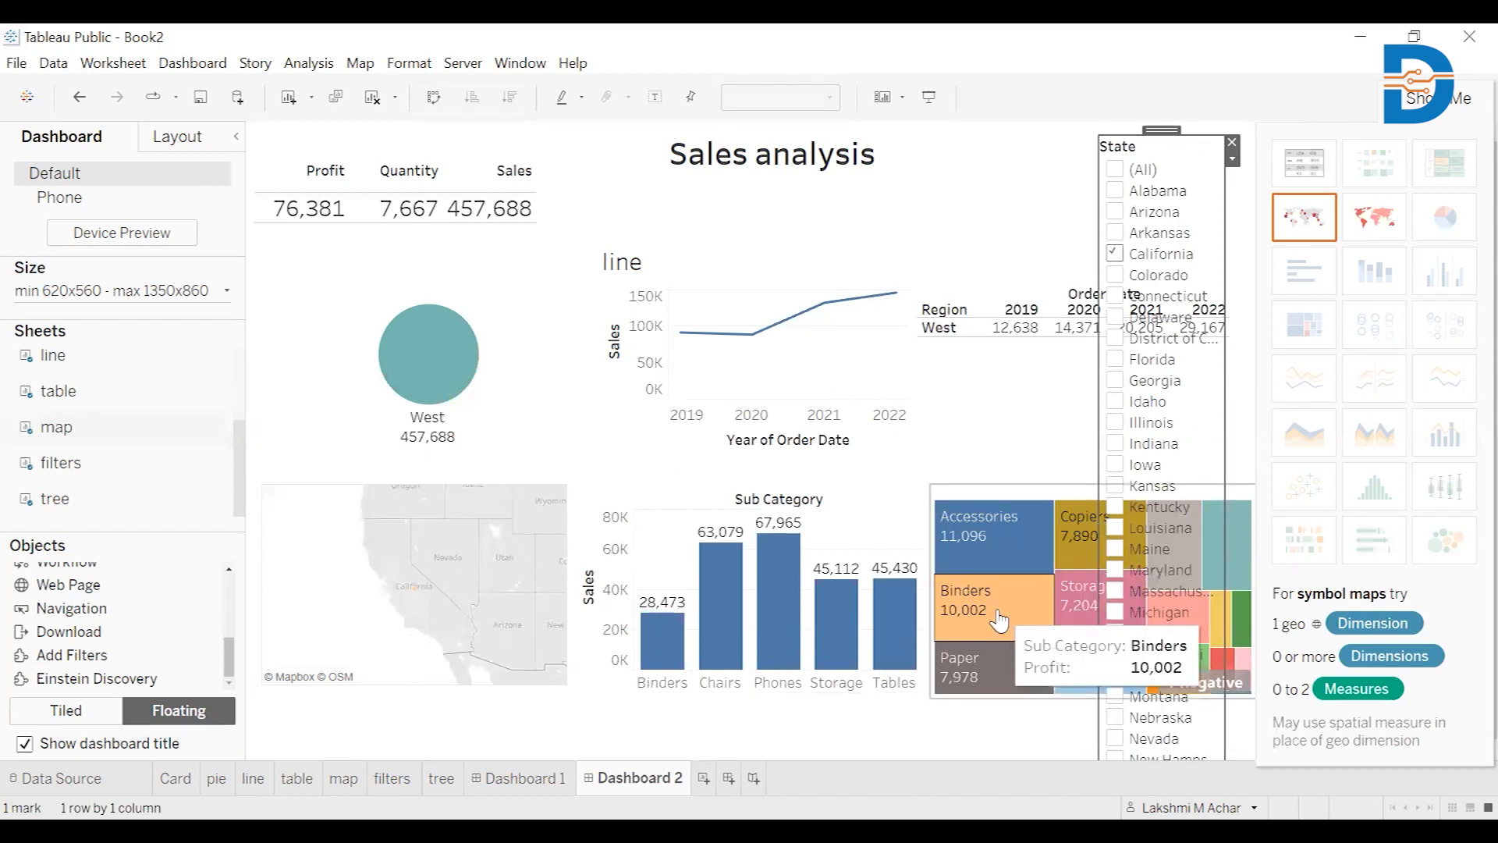
Check Florida and Colorado in the State filter and uncheck California
{"action": "left_click", "coordinate": [1116, 360]}
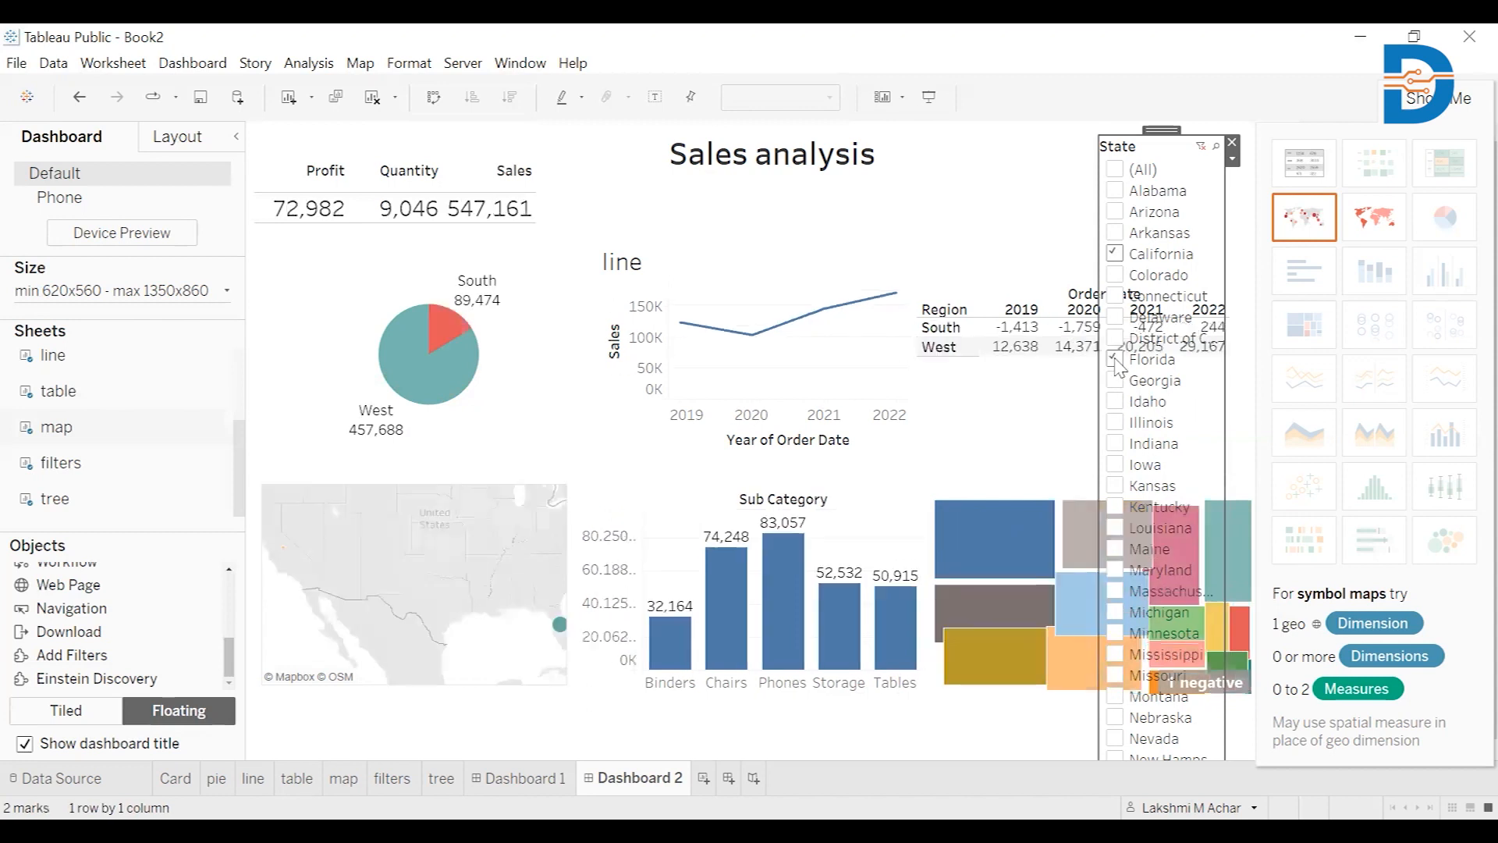
{"action": "left_click", "coordinate": [1115, 255]}
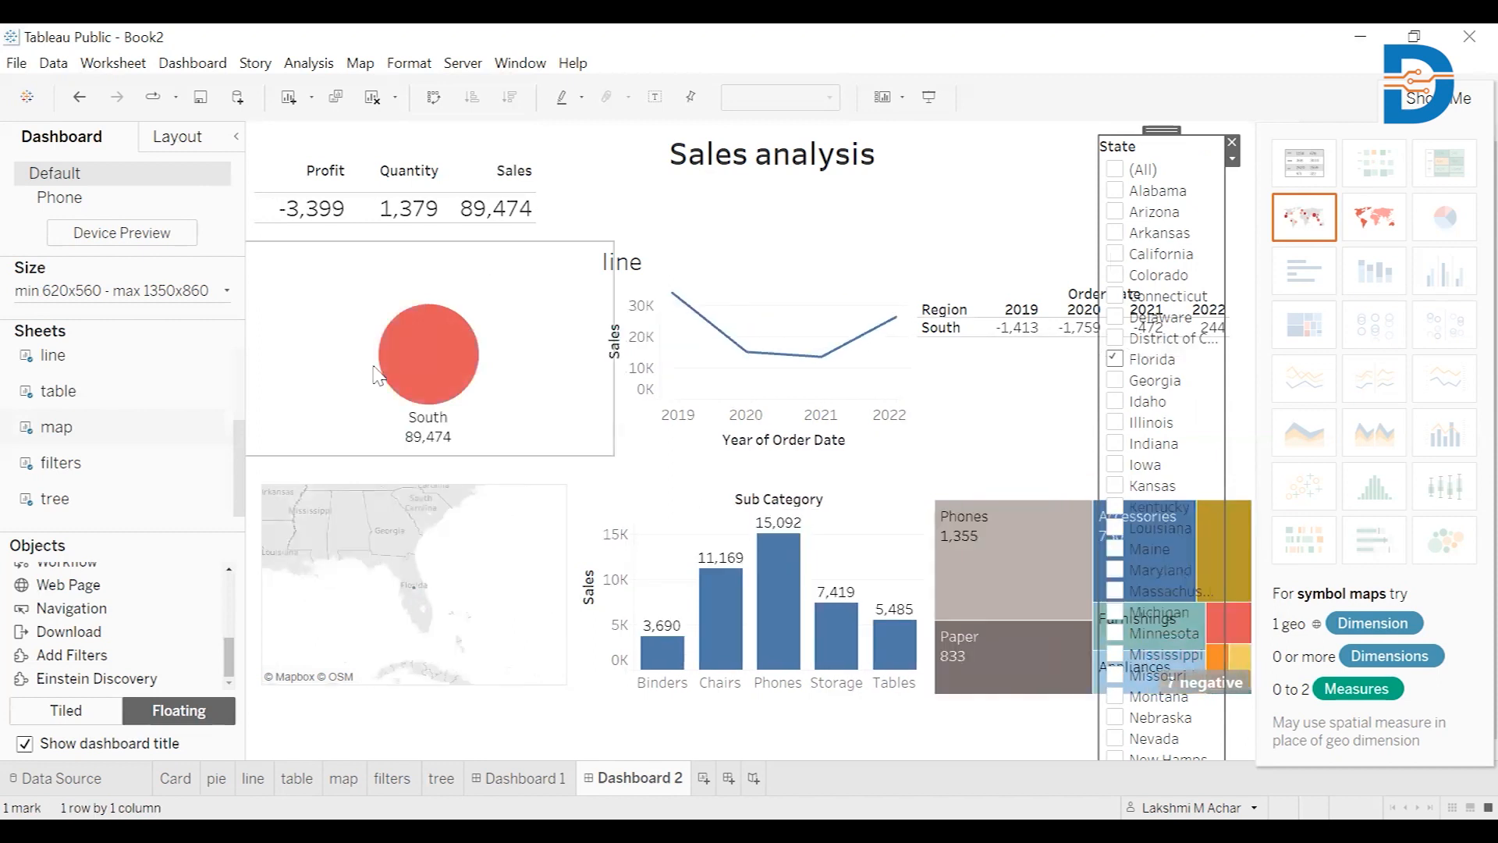
{"action": "mouse_move", "coordinate": [745, 353]}
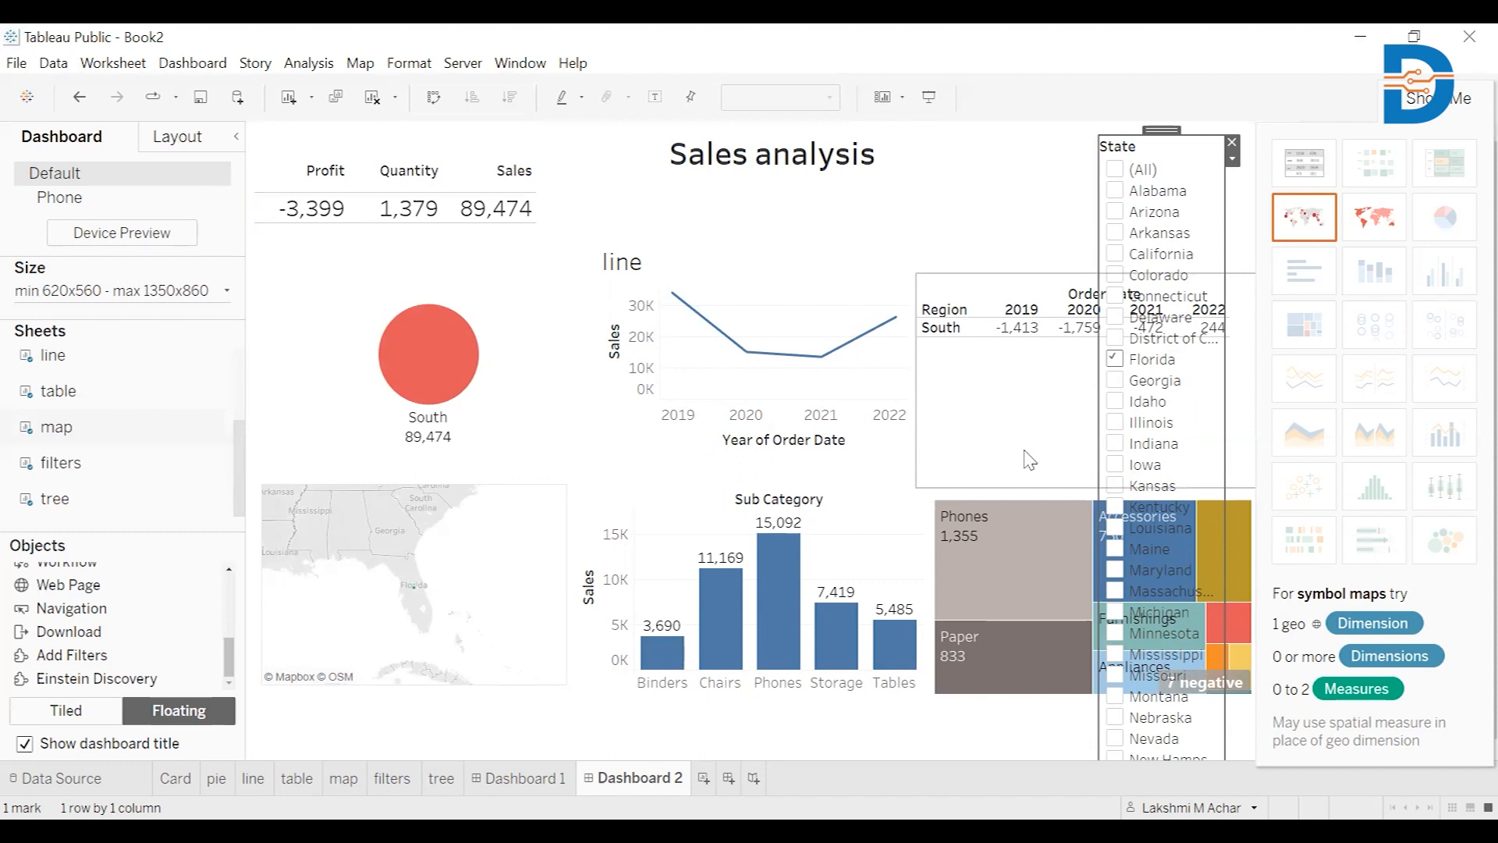
{"action": "left_click", "coordinate": [1117, 281]}
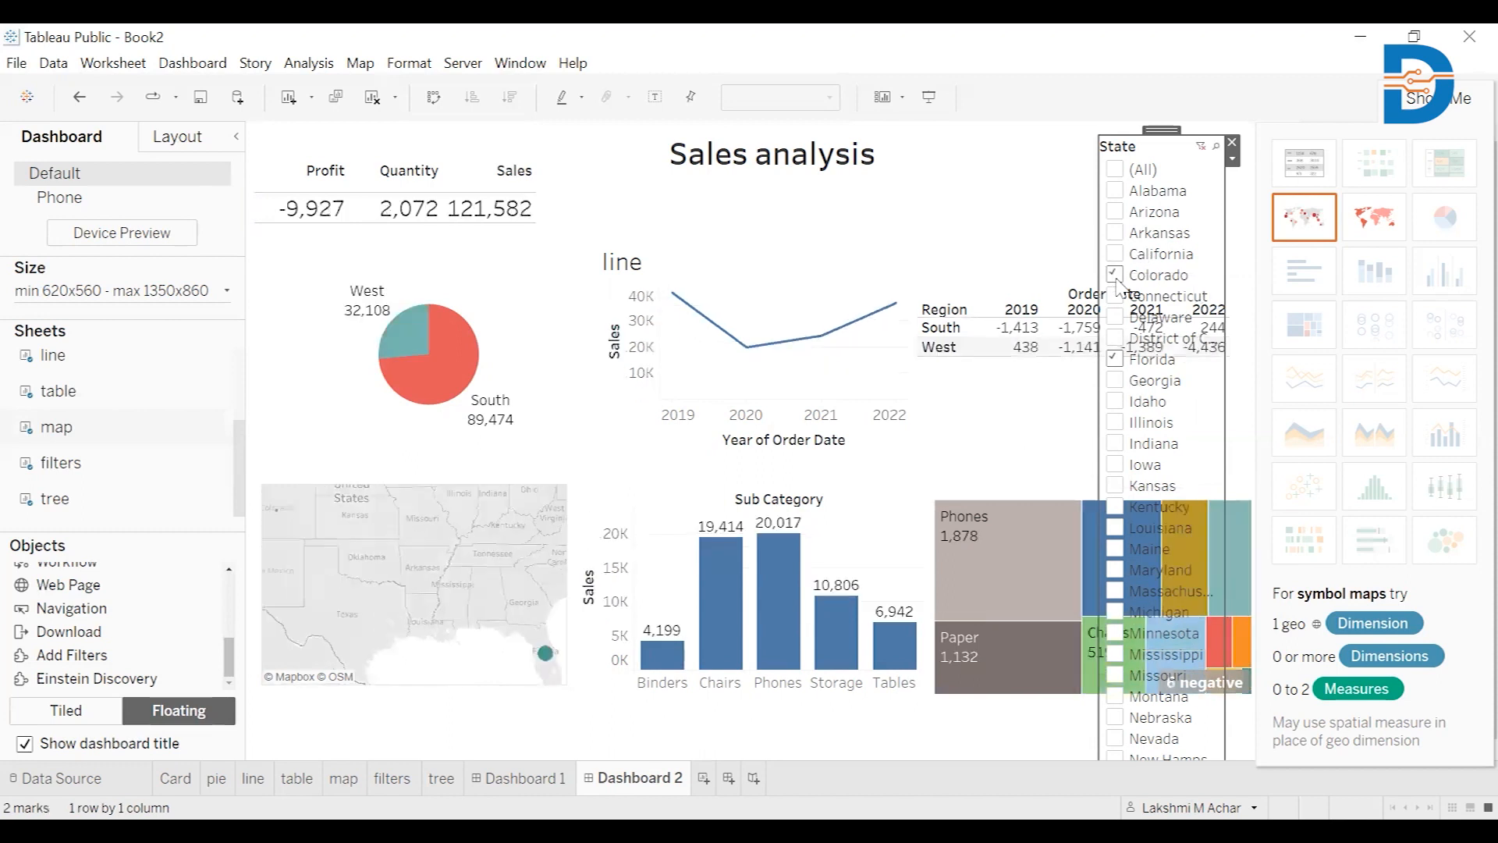